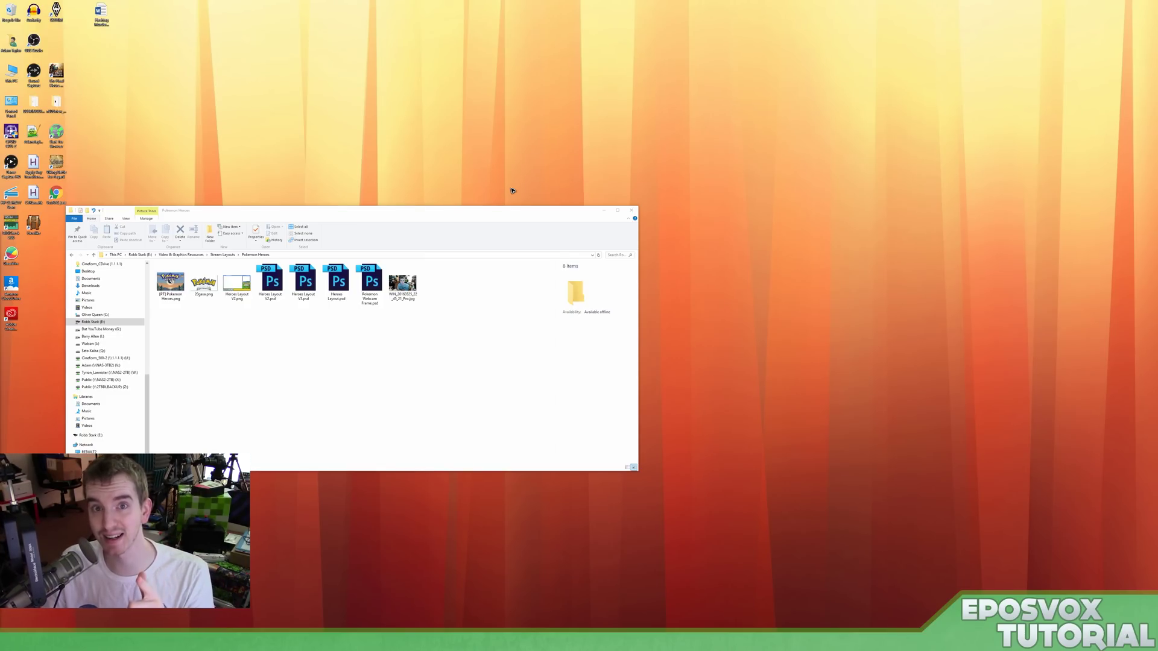
- Clear the file selection and preview Heroes Layout V2.png in Windows Photo Viewer
left_click_drag(417, 326, 191, 266)
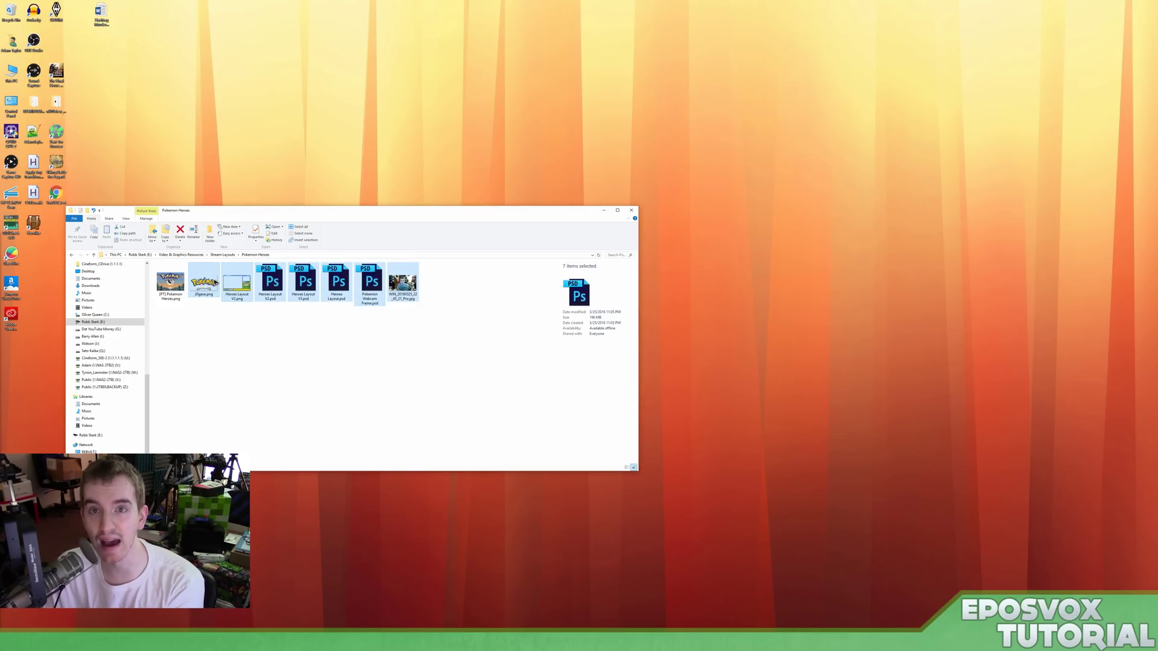
left_click(274, 333)
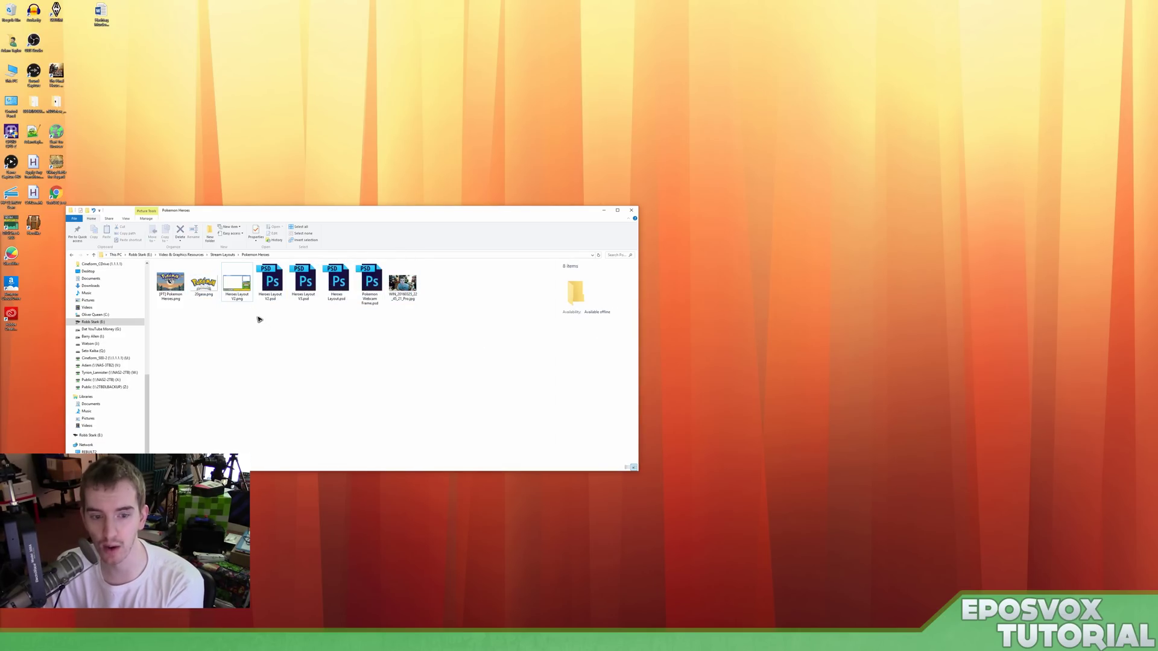
double_click(248, 290)
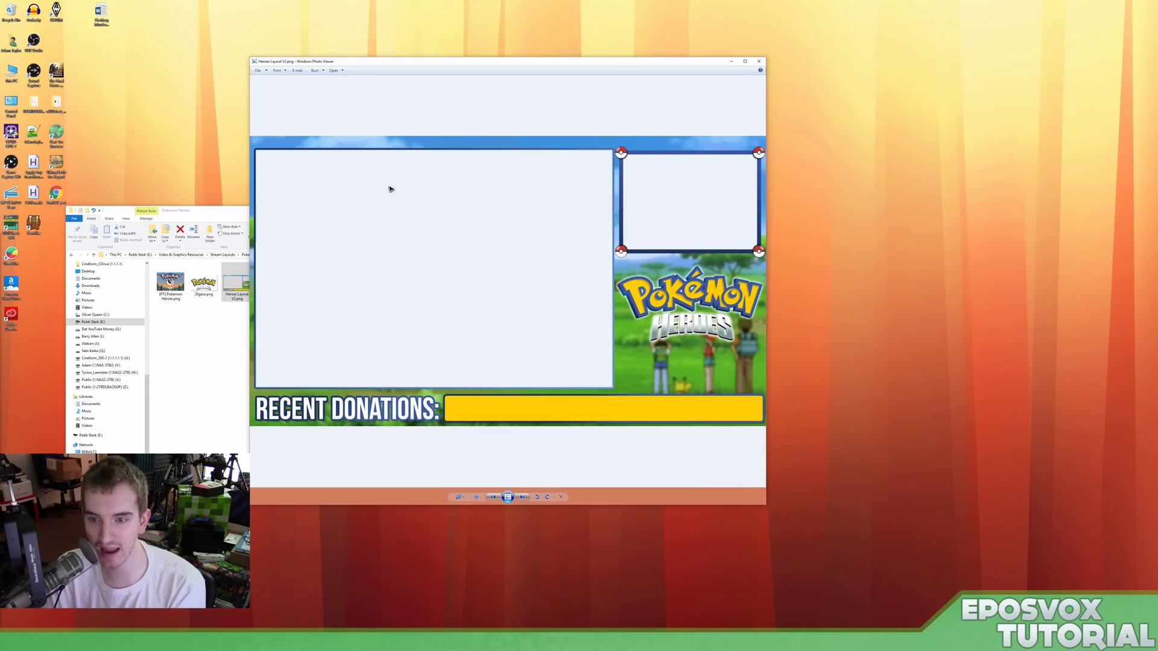
- Close Windows Photo Viewer after looking over the Pokemon Heroes layout image
left_click(759, 61)
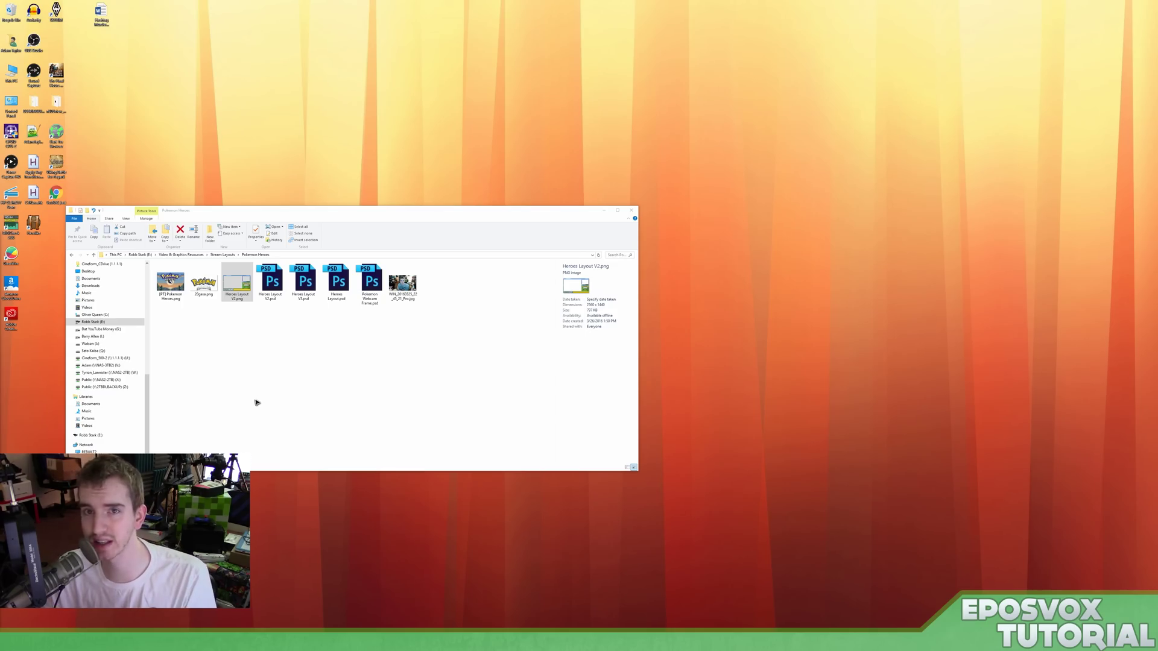
- Bring OBS Studio to the front over the layout folder and open the Profile menu
key("alt+Tab")
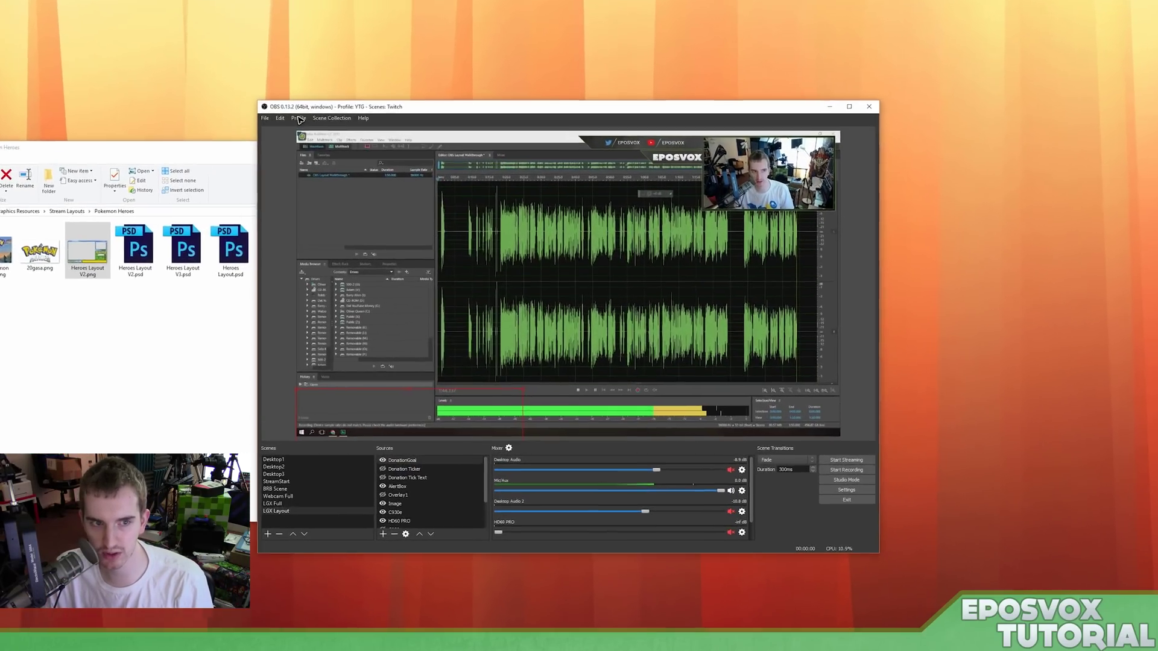
left_click(299, 118)
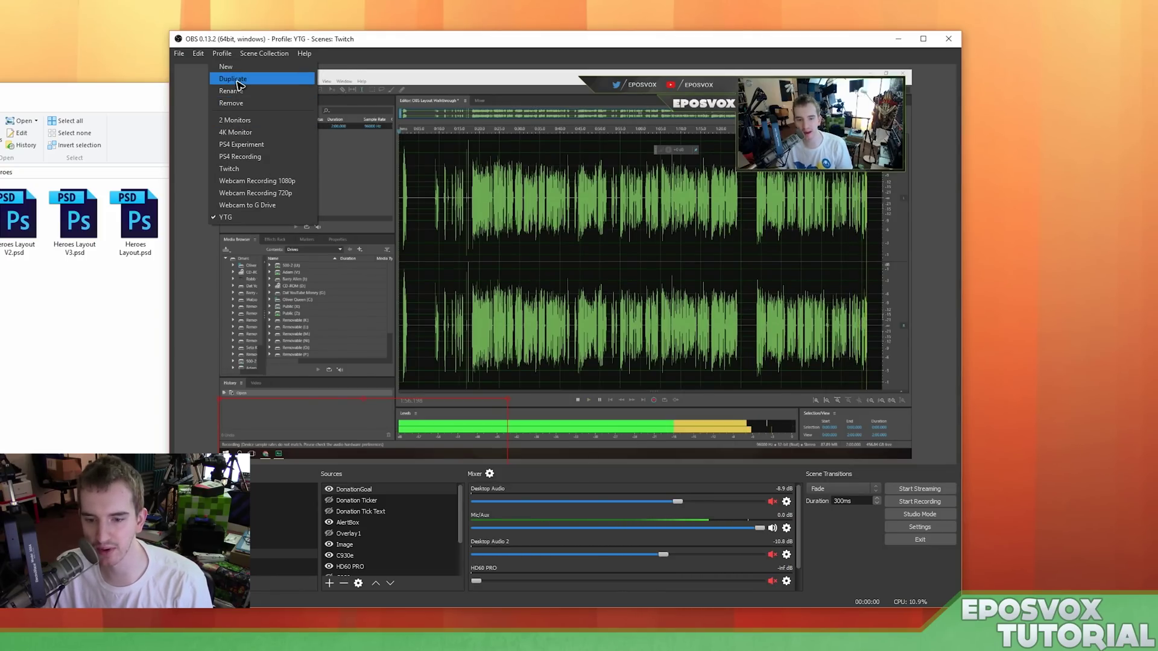
- Duplicate the current profile as YTG-Pokemon
left_click(234, 79)
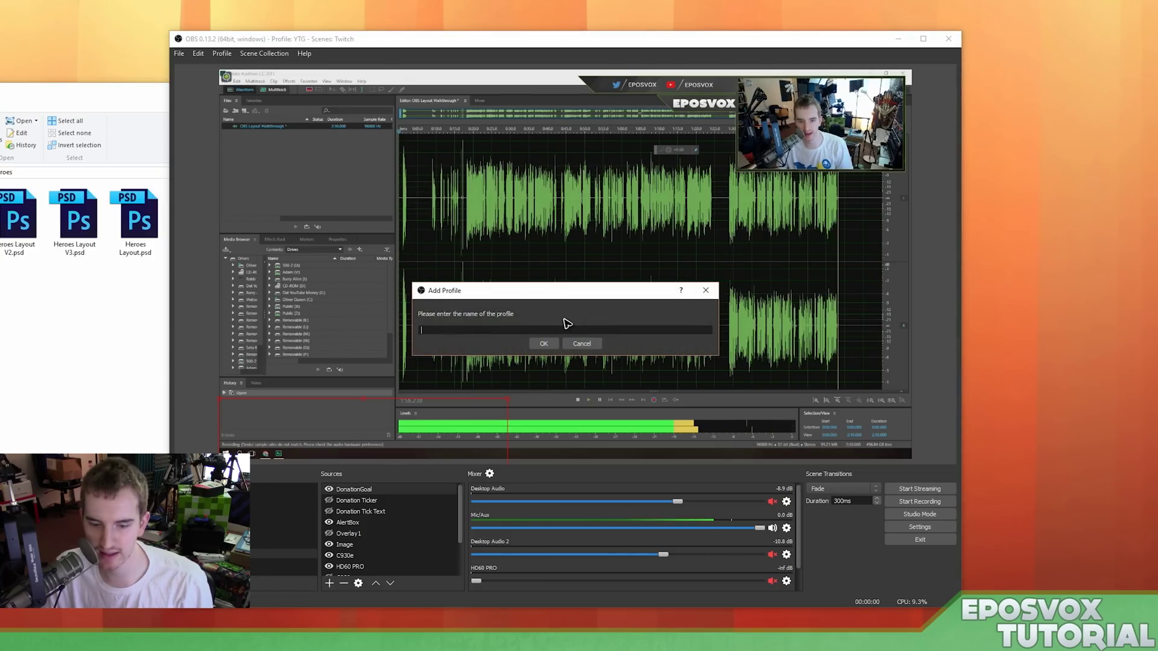
type("YTG-Pokemon")
key("Return")
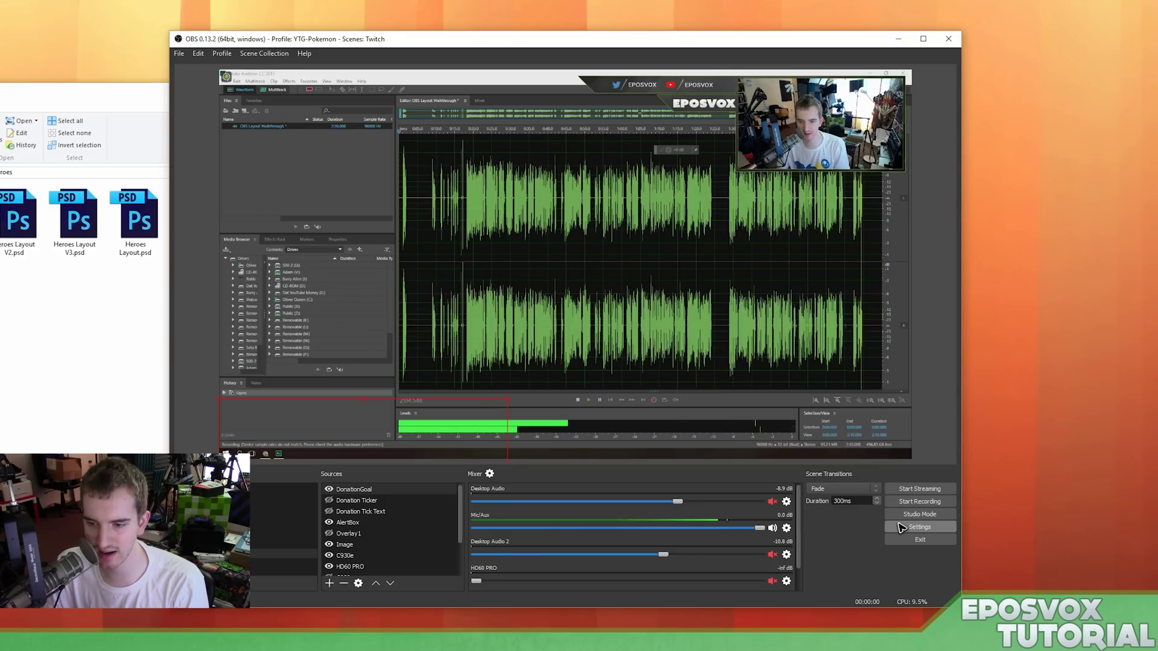
- Raise the streaming bitrate in Output settings from 3250 to 3500 and save
left_click(919, 526)
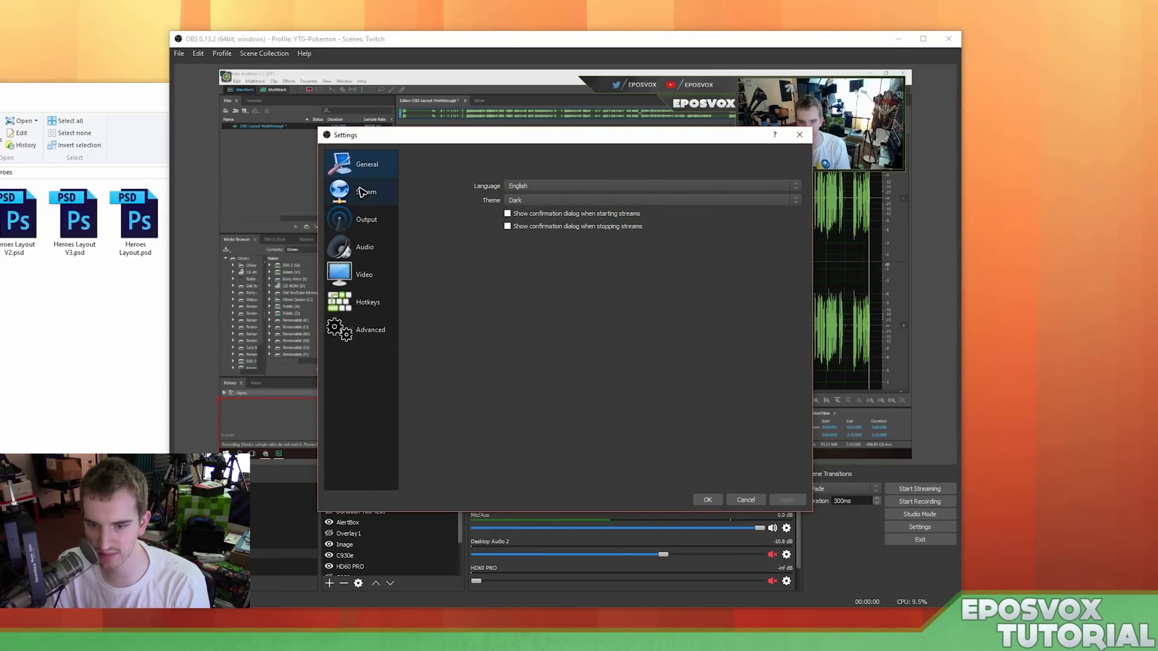
left_click(363, 191)
left_click(362, 219)
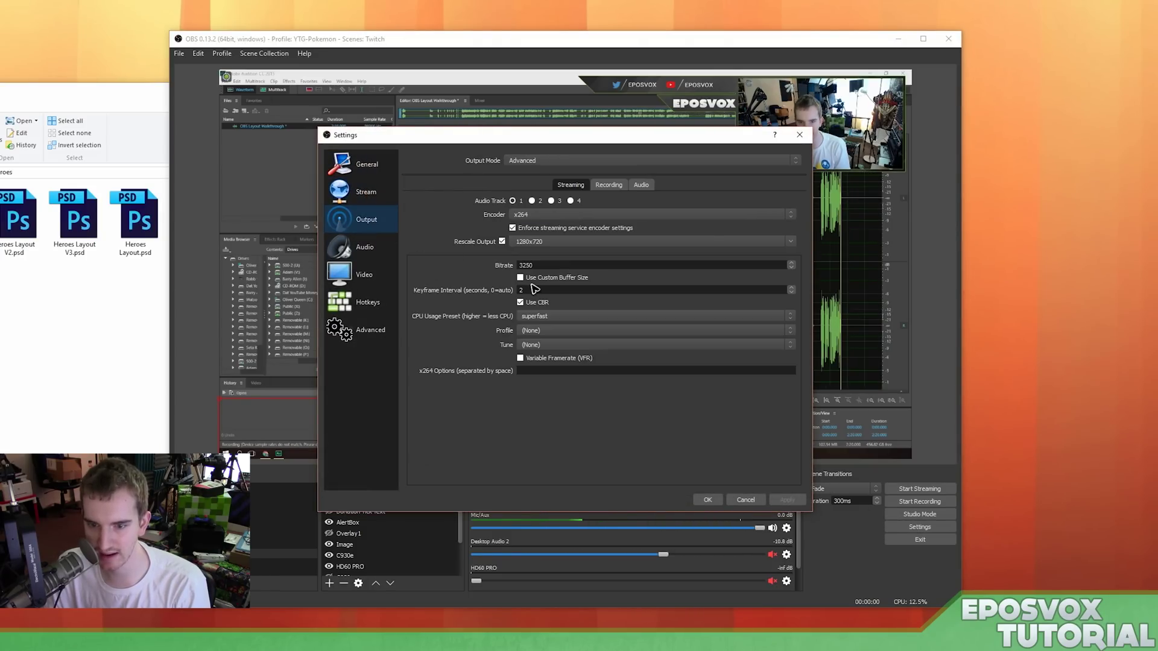
double_click(540, 266)
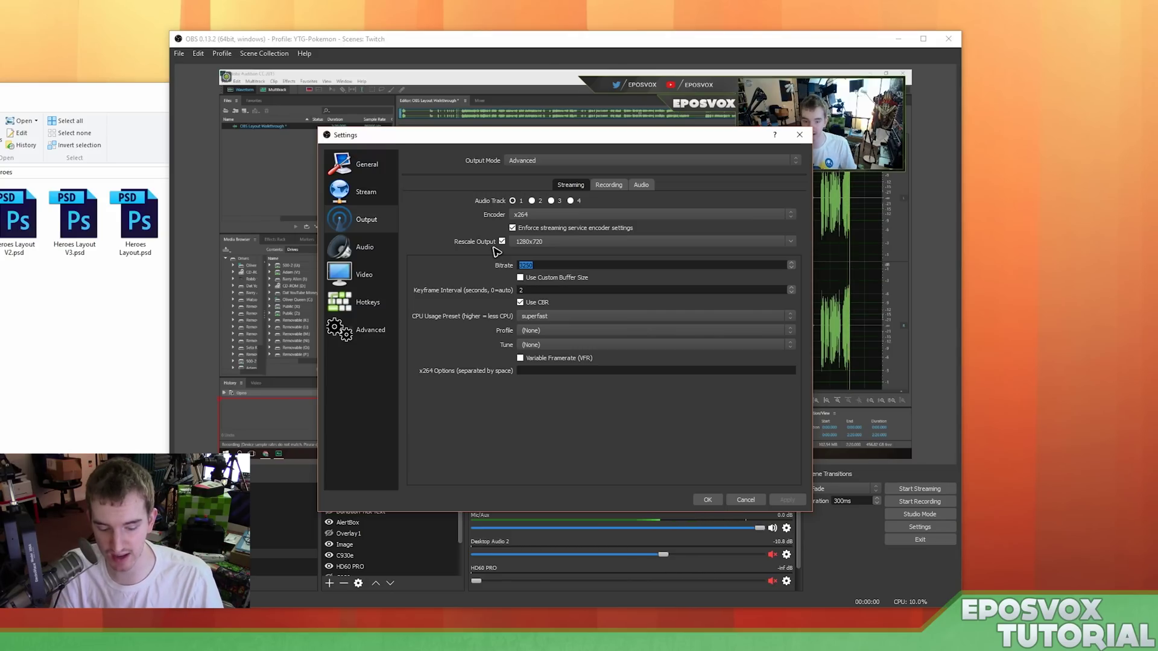
type("3500")
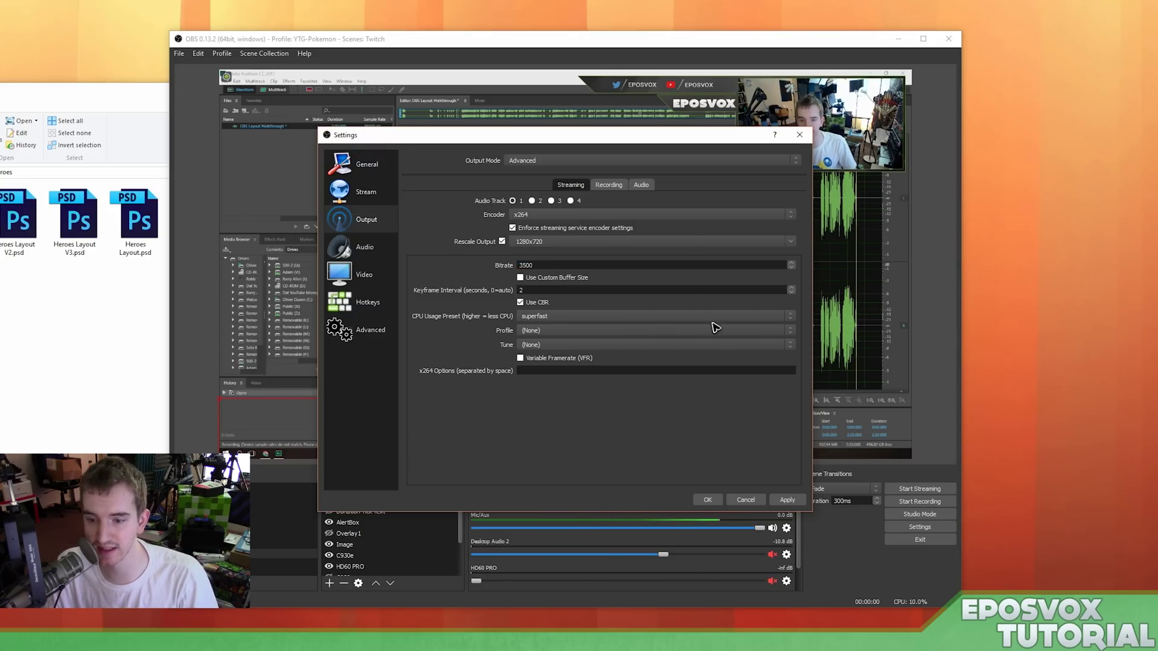
left_click(790, 500)
left_click(707, 500)
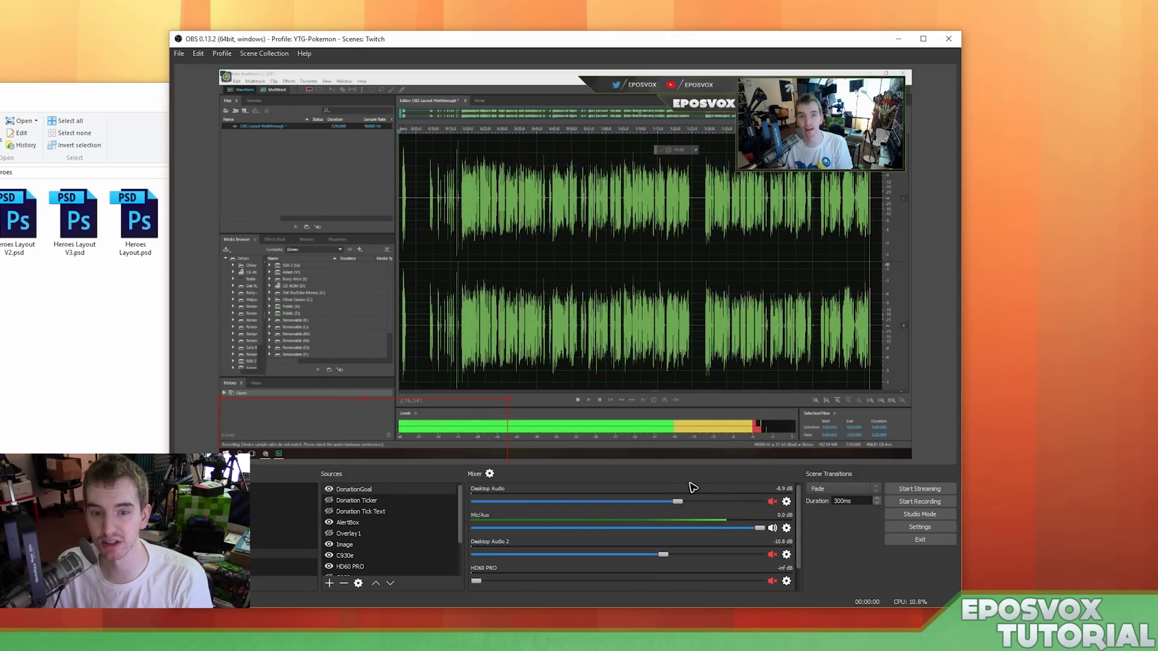
- Create an empty YTG Pokemon scene collection, then glance at the Pokemon Heroes folder and return
left_click(264, 53)
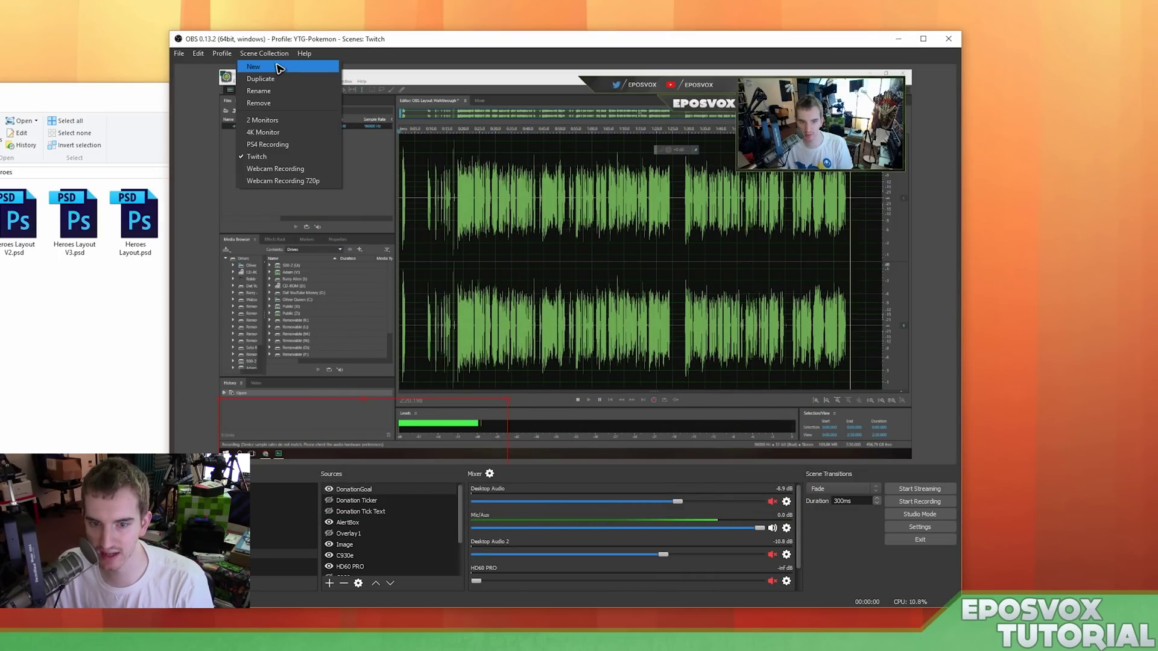
left_click(276, 71)
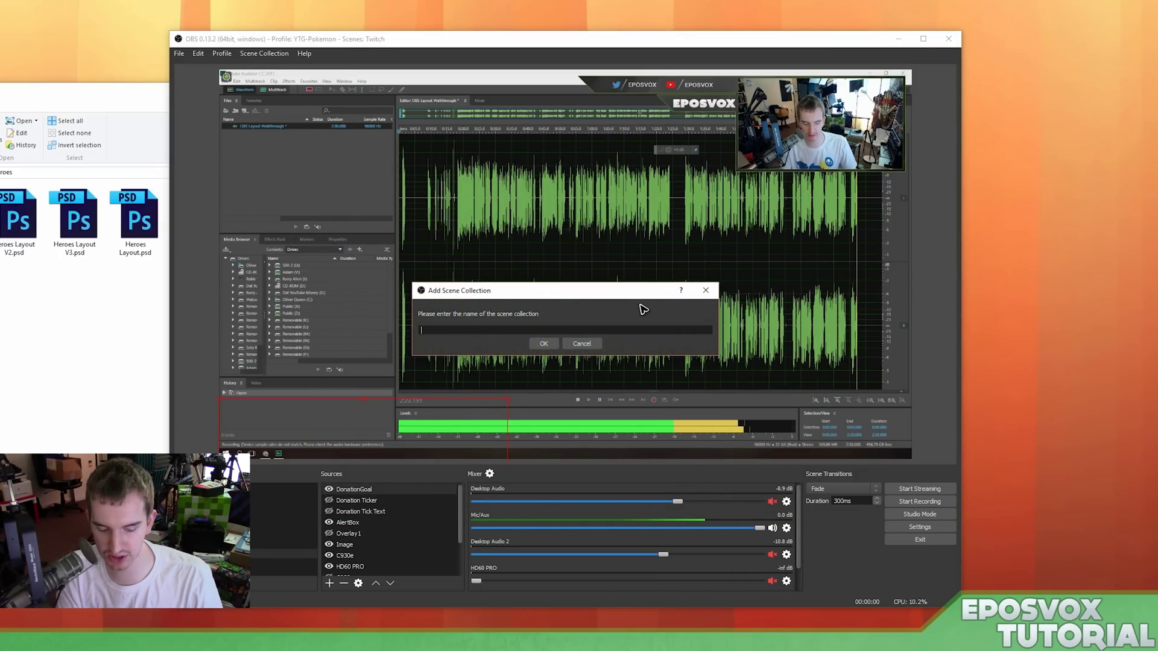
type("YouTube")
key("Return")
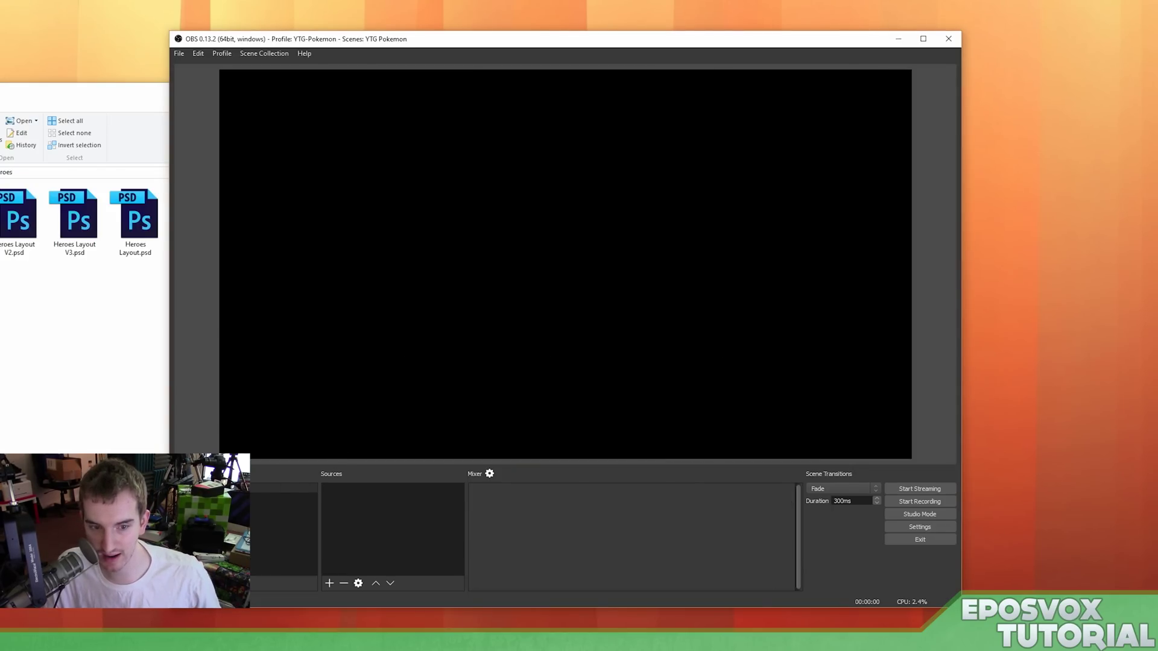
left_click(30, 379)
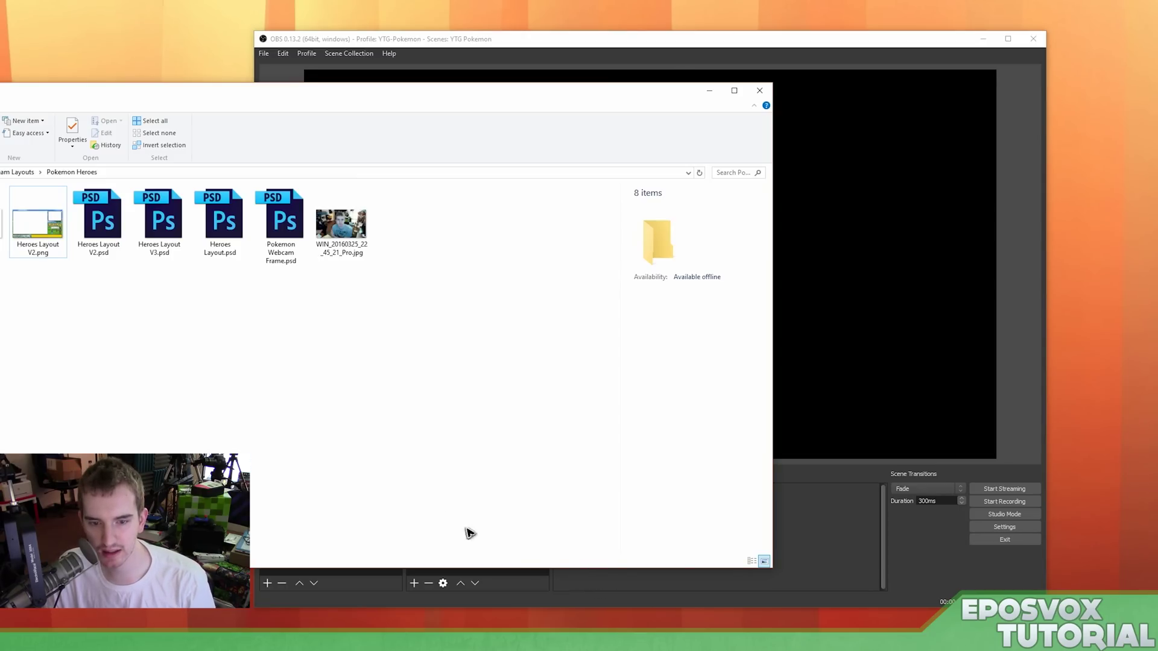
left_click(600, 580)
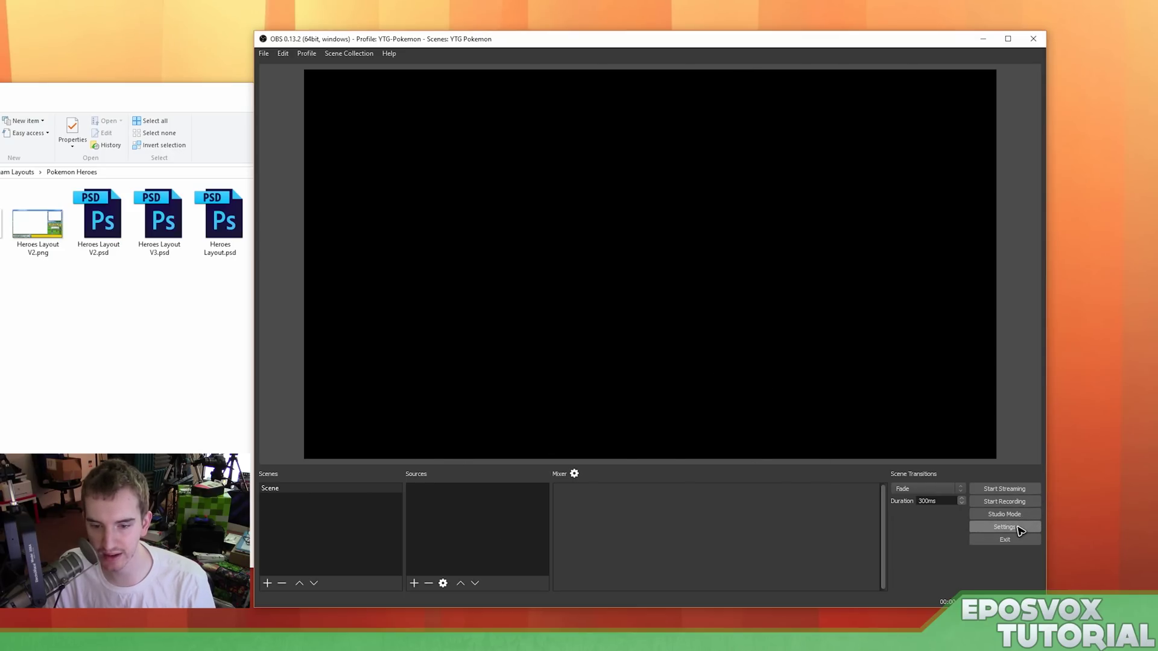
- Set the output resolution to 1920x1080 in Video settings
left_click(470, 259)
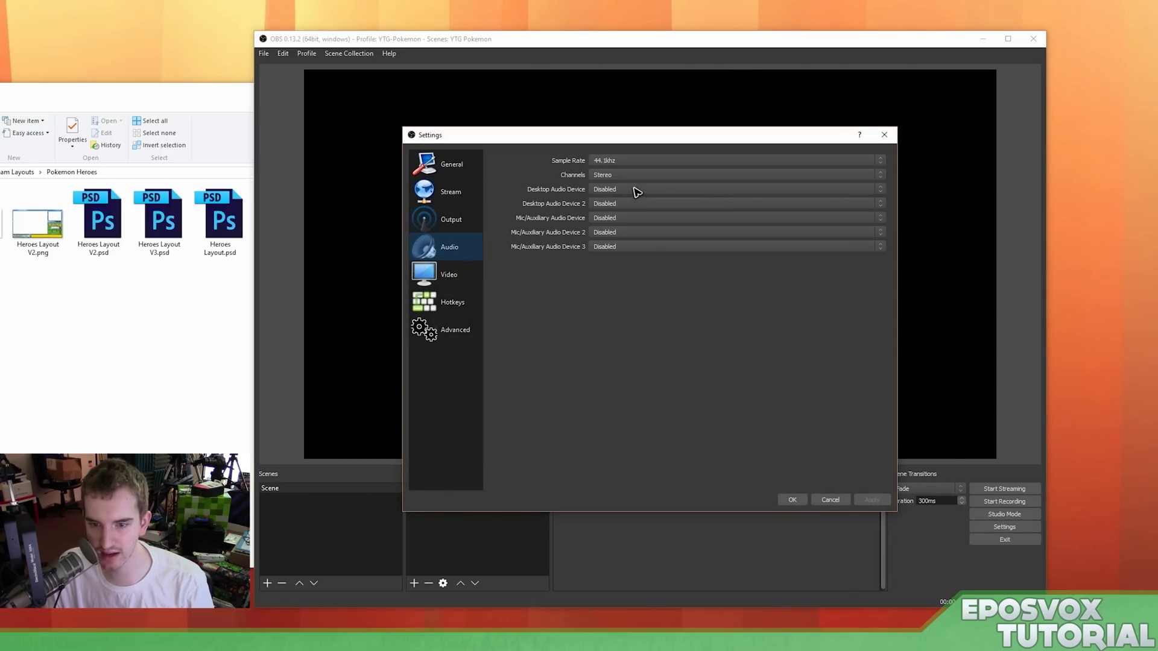
left_click(479, 215)
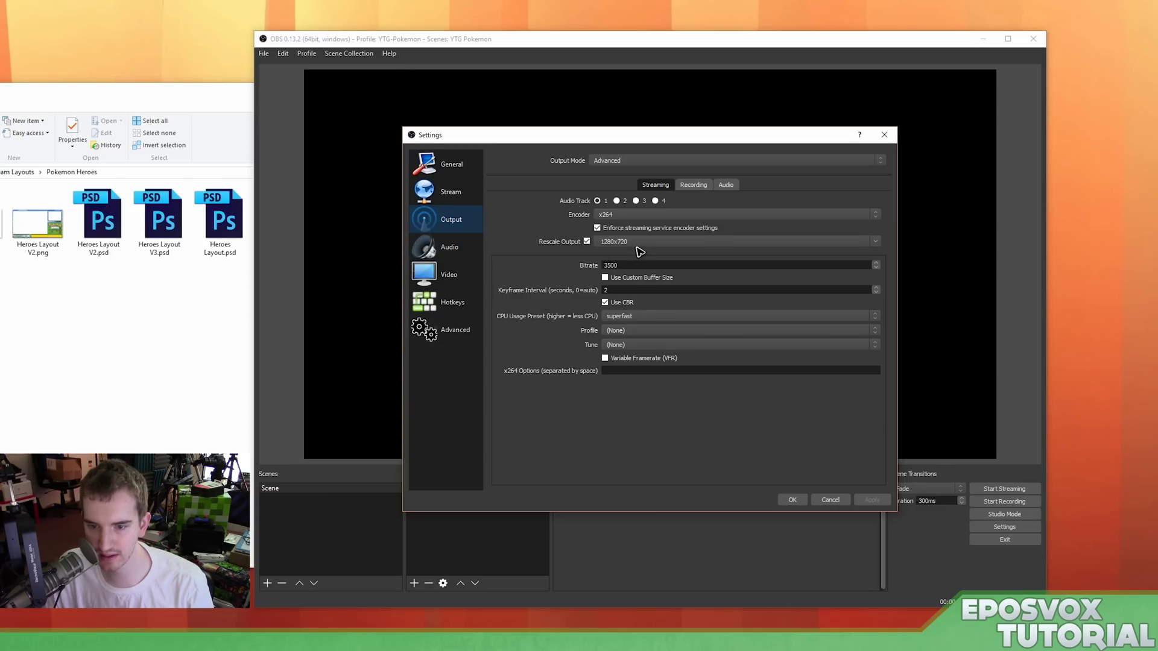
left_click(451, 265)
left_click(878, 176)
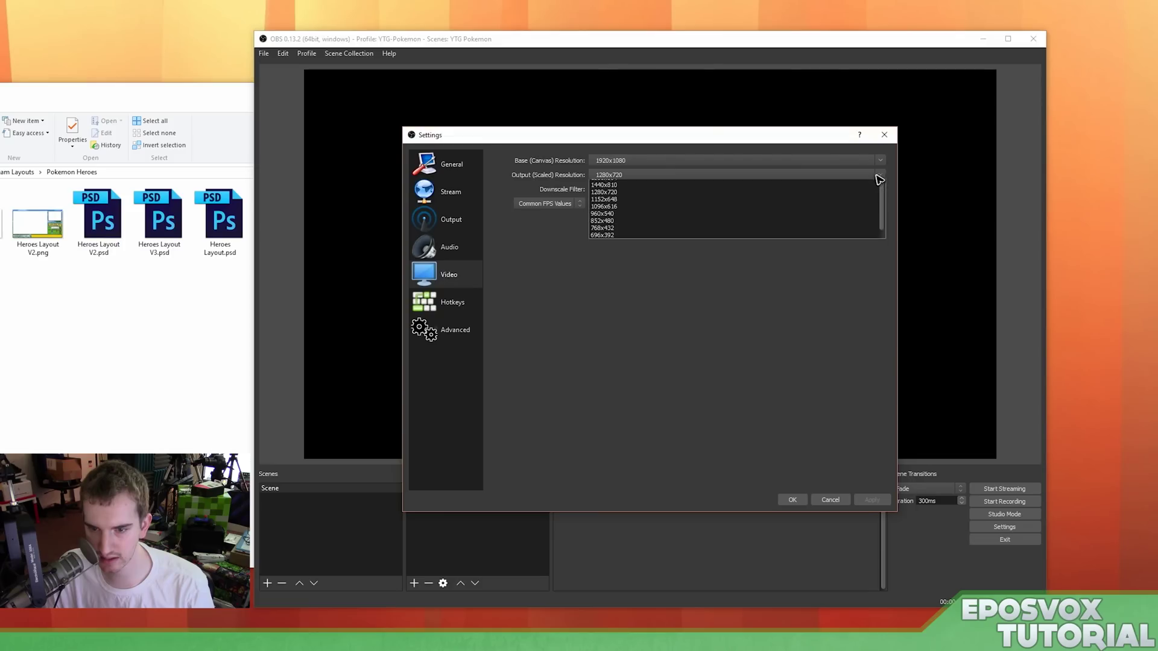
left_click(804, 183)
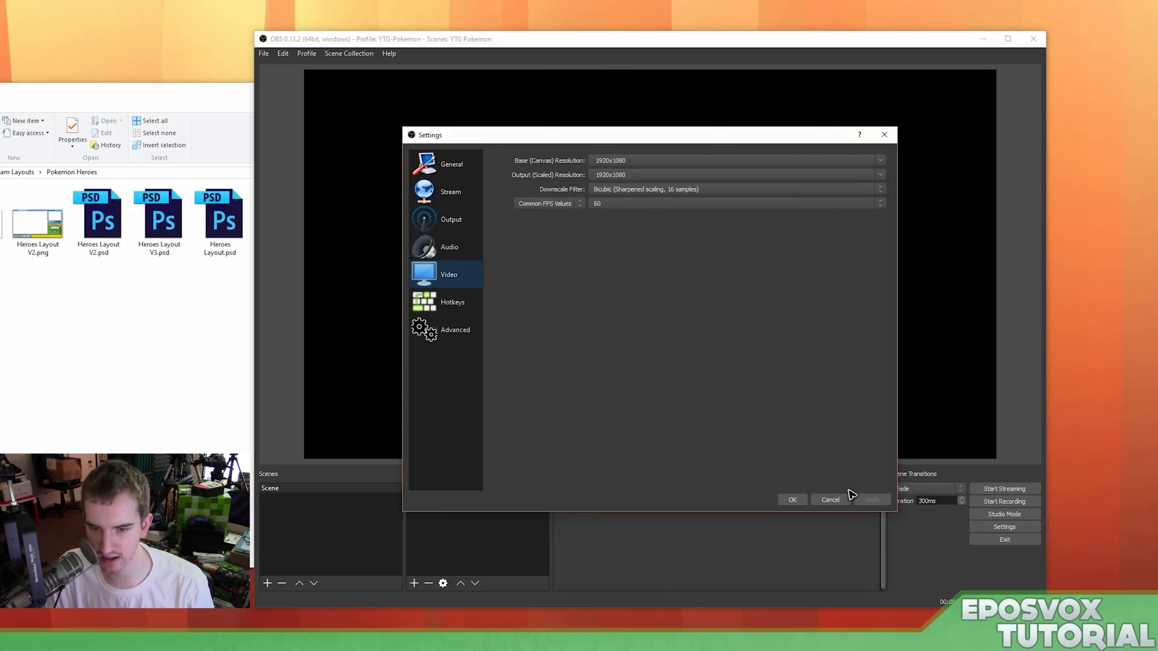
- Review the Audio, Output and Recording output settings pages
left_click(481, 244)
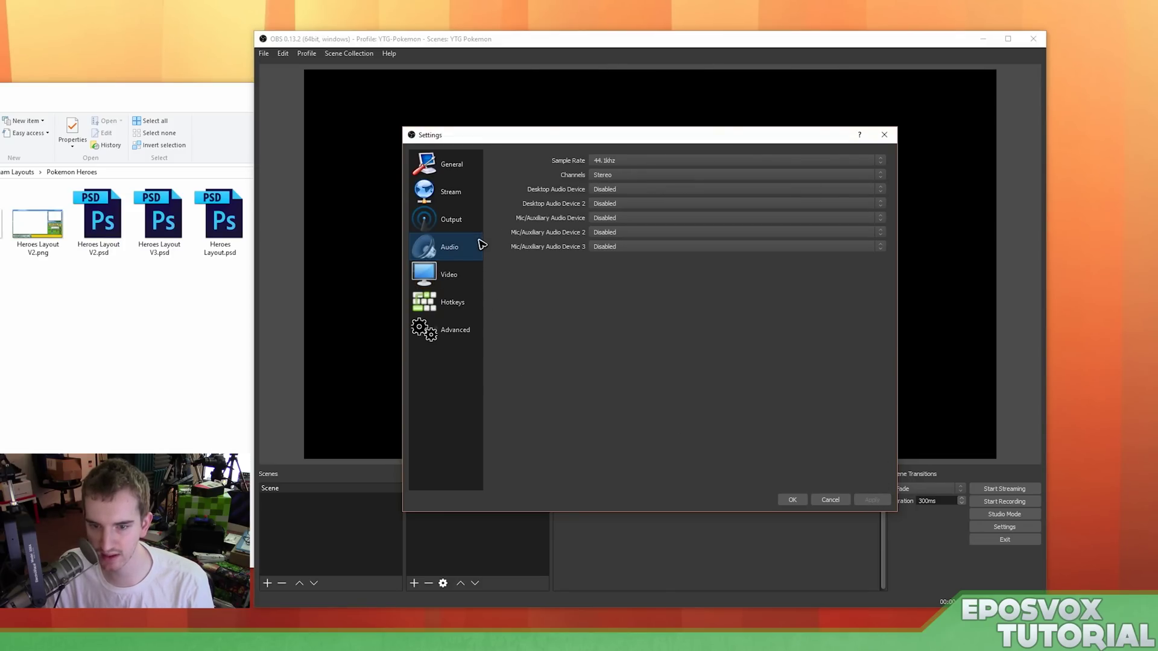
left_click(452, 219)
left_click(692, 185)
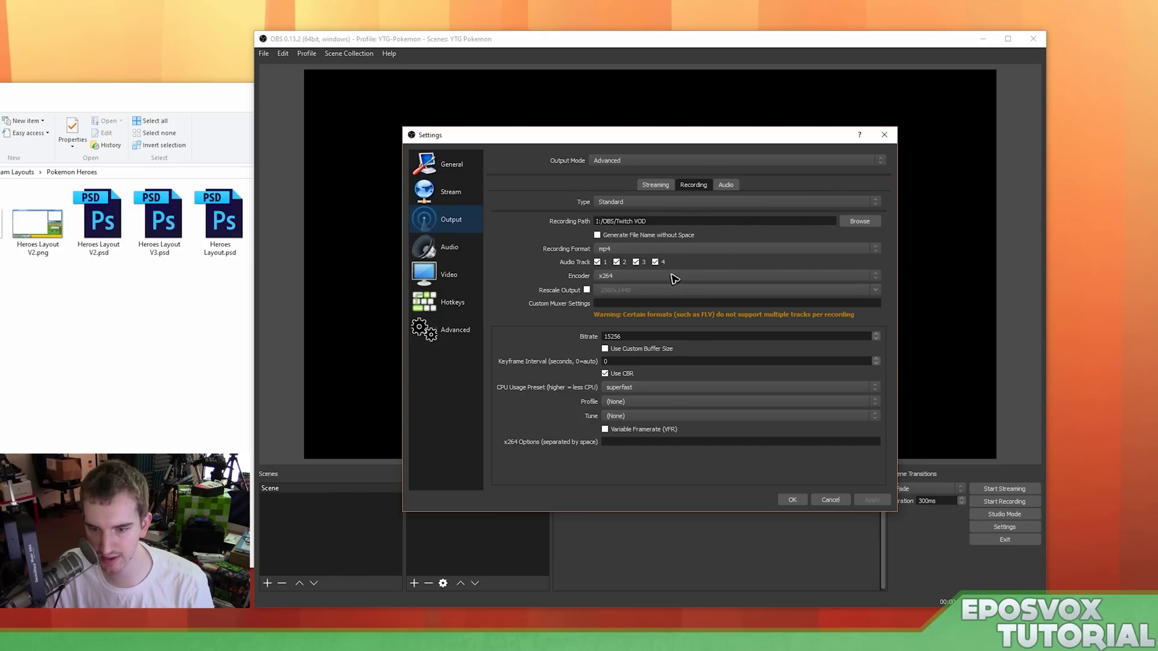
left_click(450, 279)
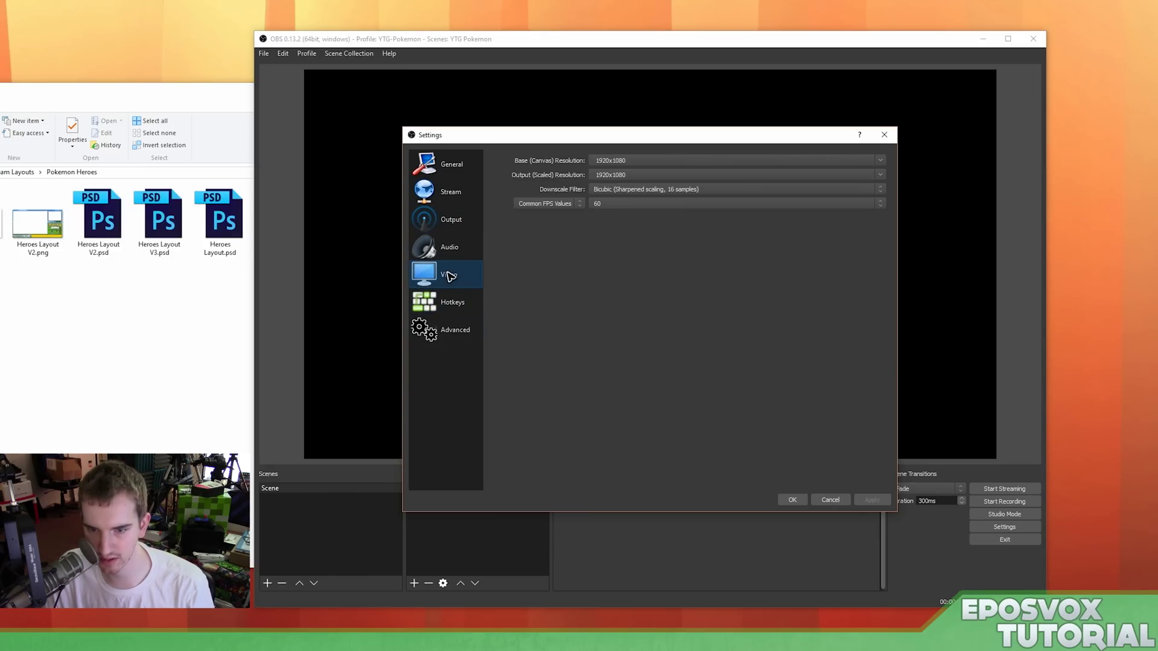
- Choose an extra mic input device and close Advanced Audio Properties
left_click(464, 296)
left_click(450, 247)
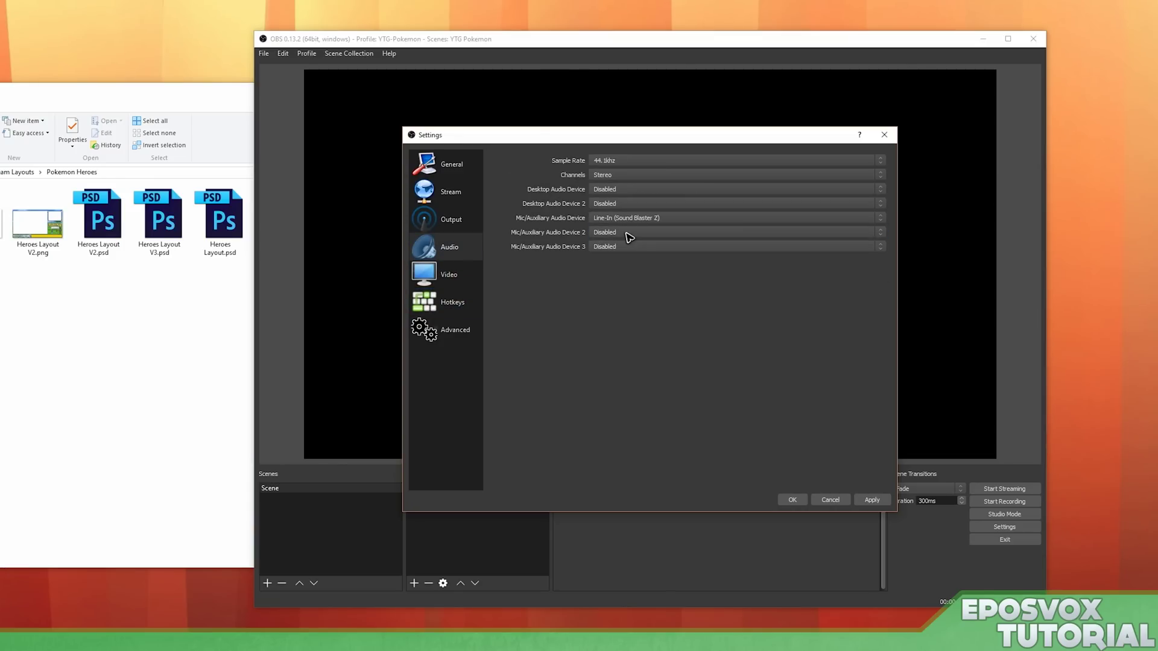
left_click(663, 247)
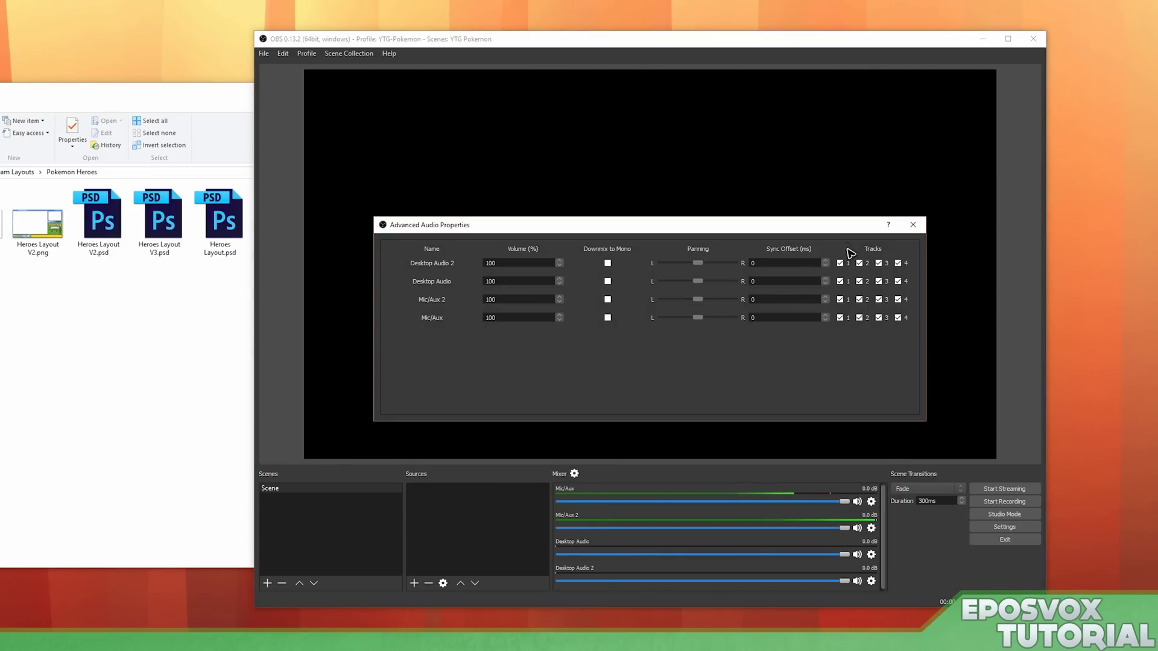
left_click(913, 225)
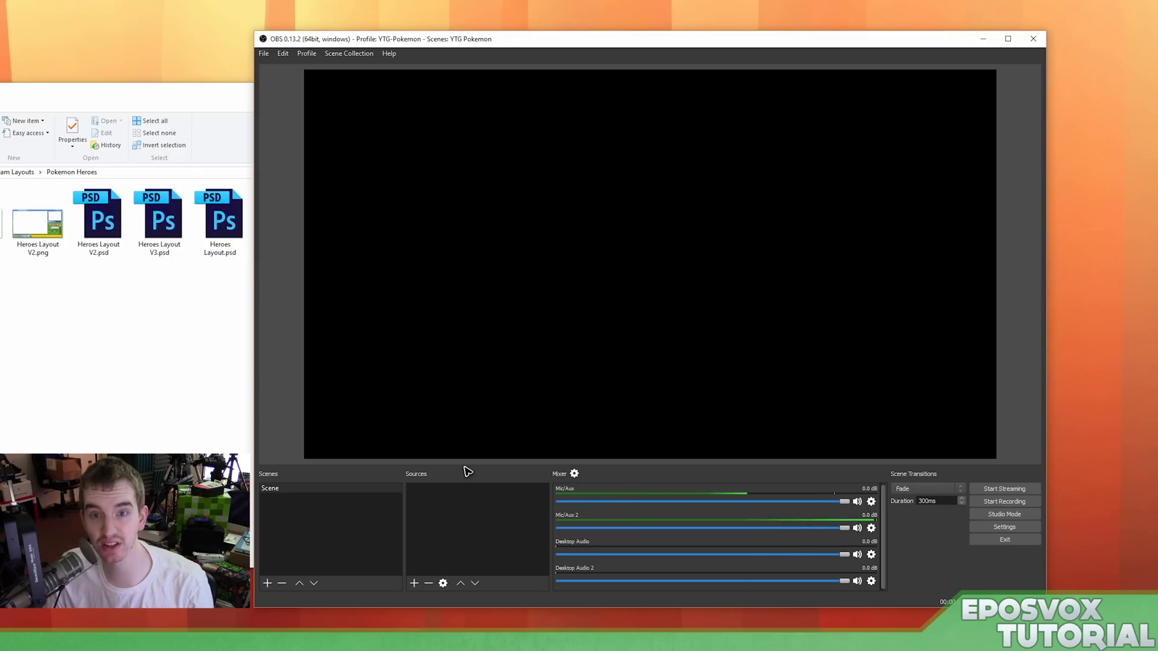
- Rename the scene to 'Pokemon layout'
right_click(292, 489)
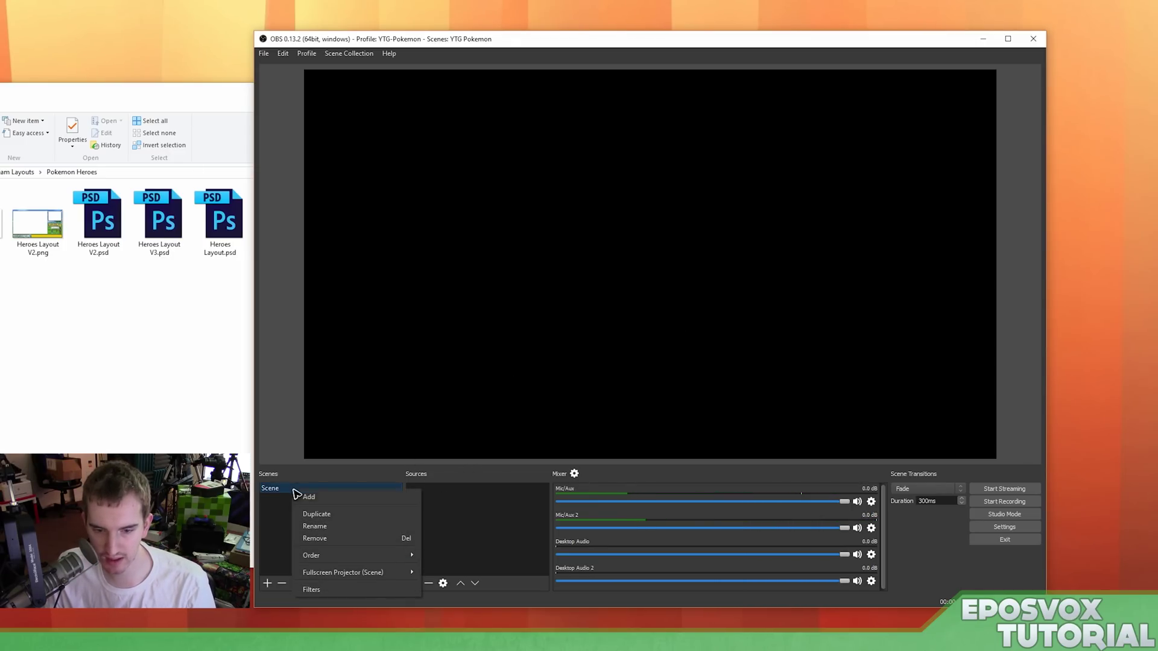
left_click(322, 525)
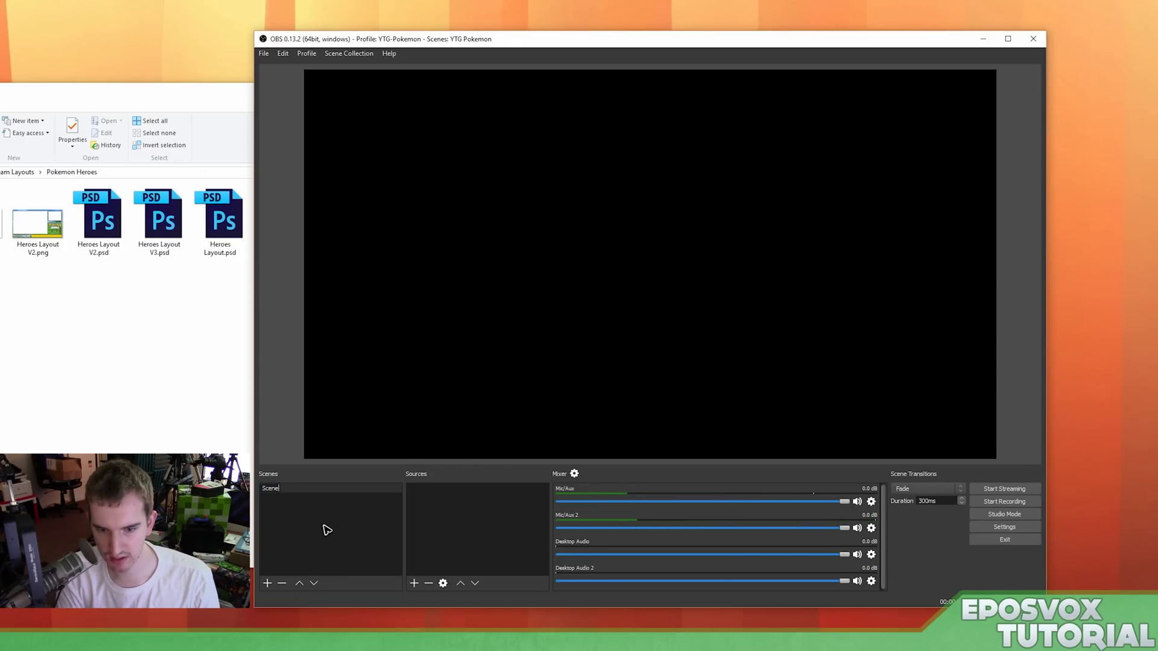
type("Pokemon l")
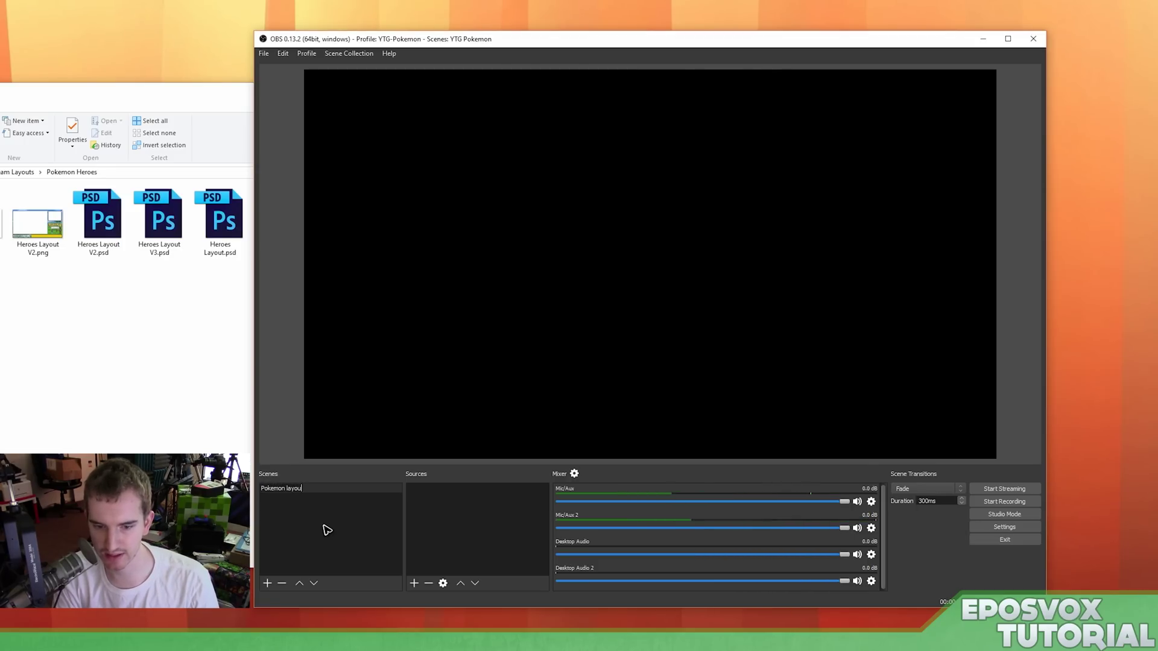
type("a")
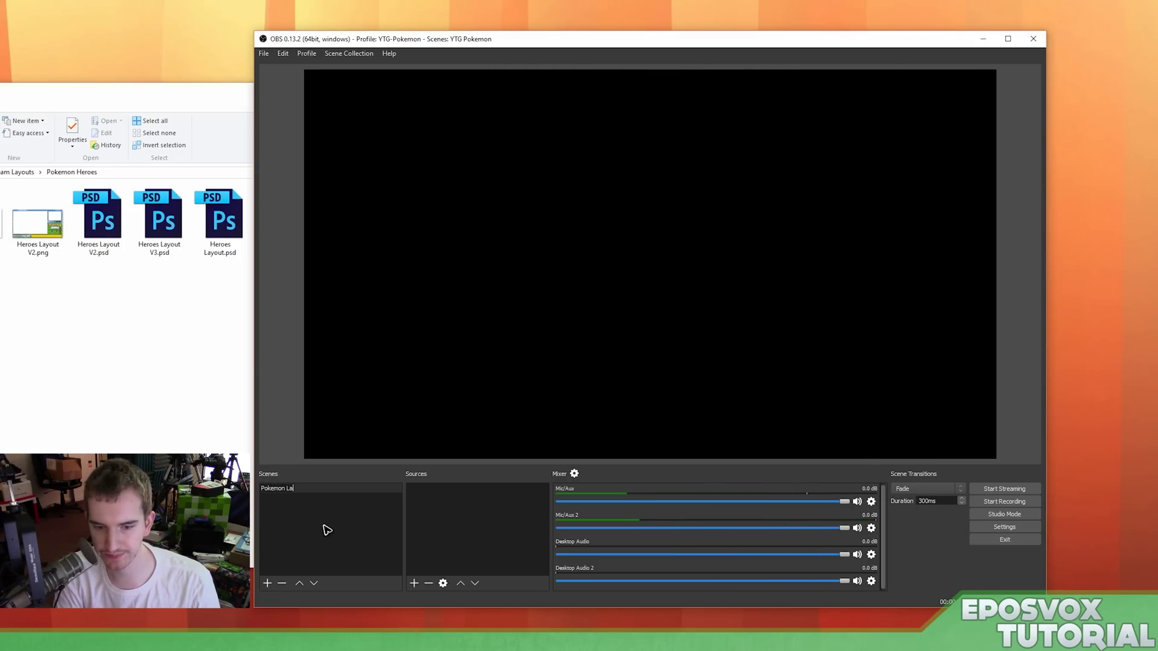
type("yout")
key("Return")
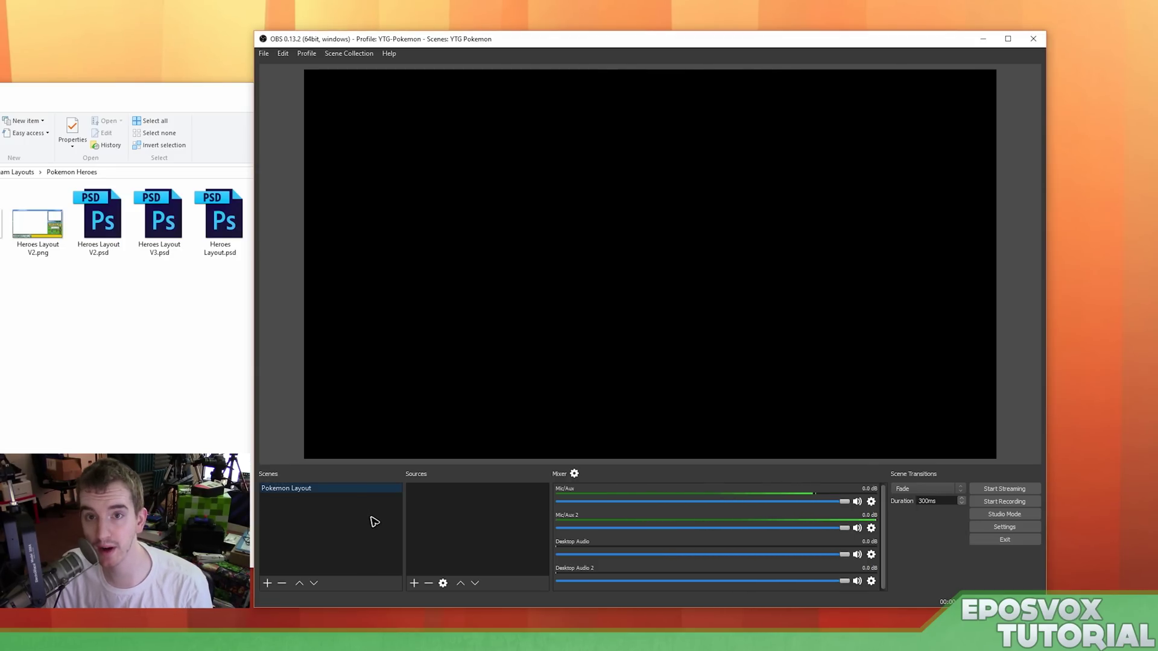
- Add an image source named Layout using Stream Layouts > Pokemon Heroes > Heroes Layout V2.png
left_click(414, 583)
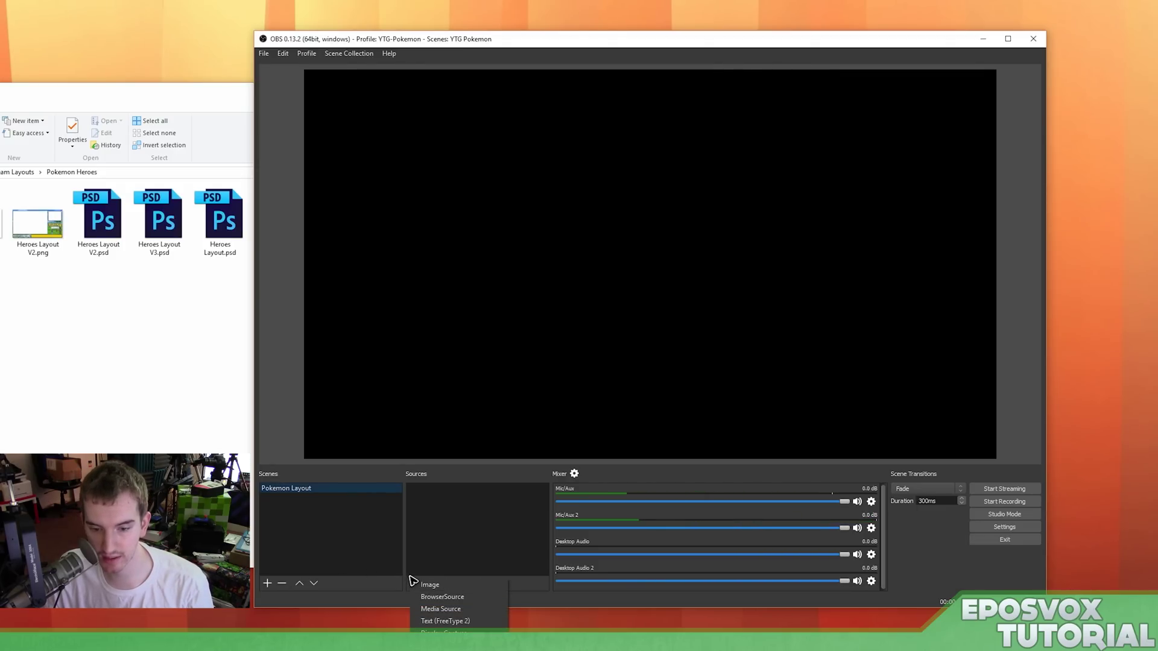
left_click(431, 586)
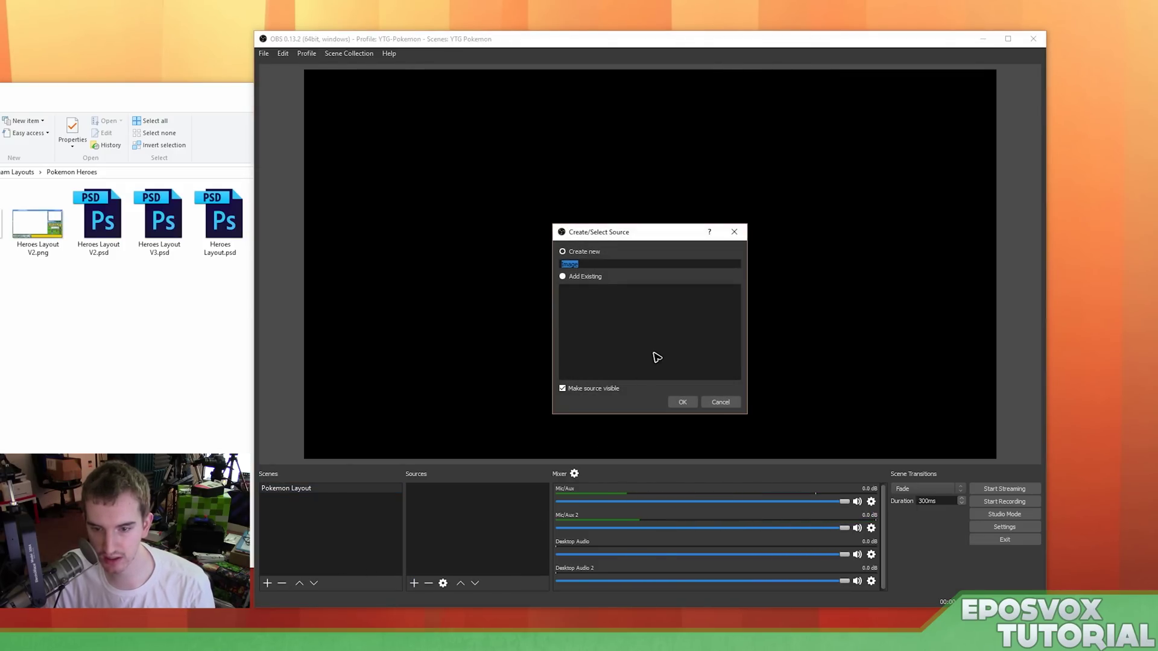
type("Layout")
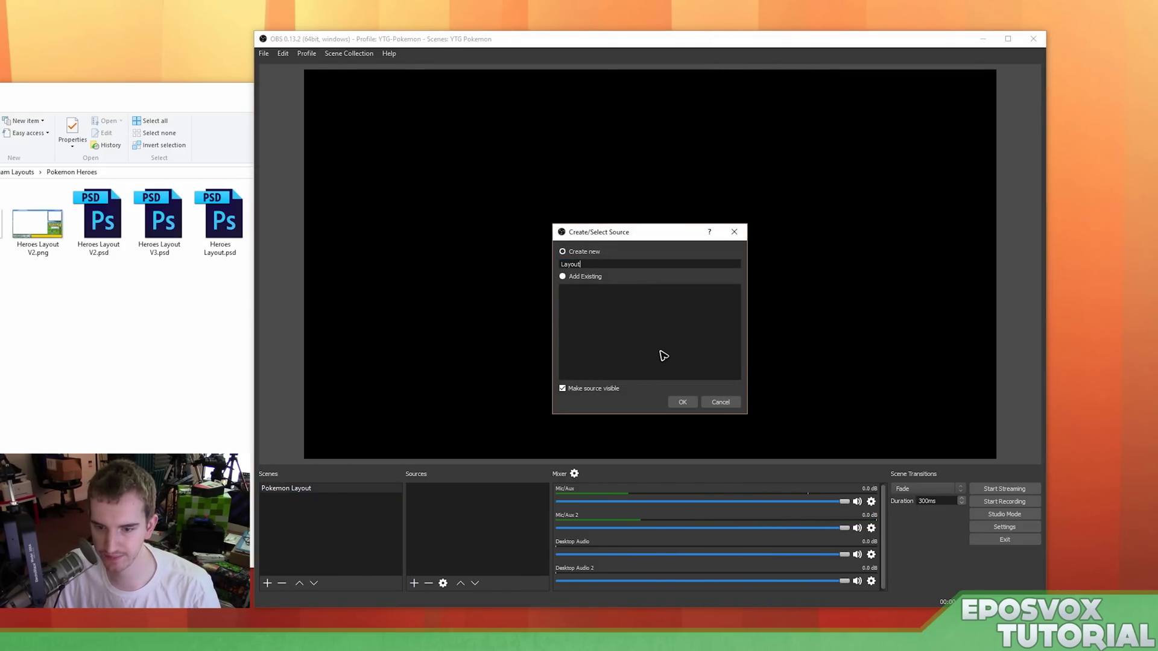
left_click(681, 402)
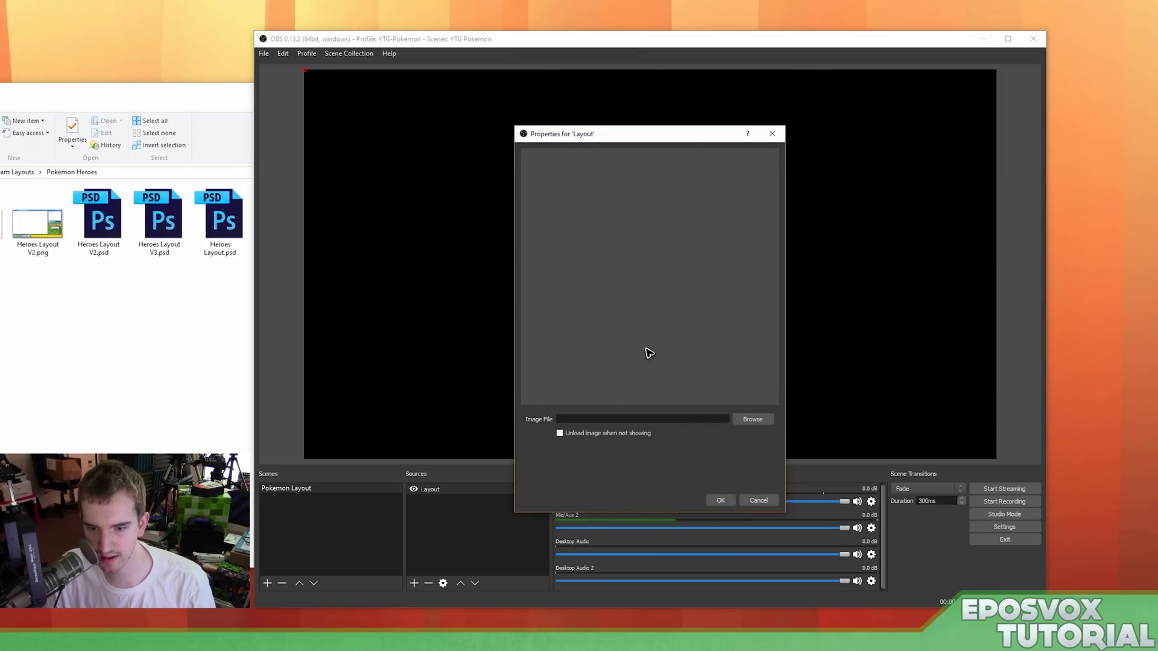
left_click(753, 420)
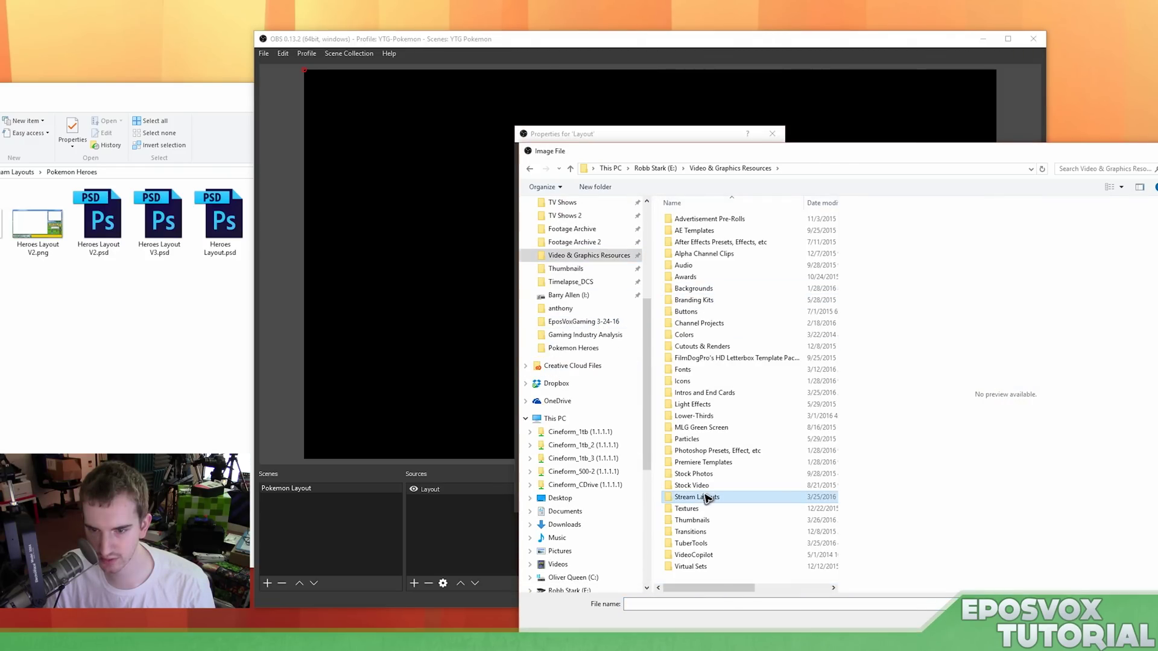
double_click(743, 499)
double_click(705, 223)
double_click(808, 231)
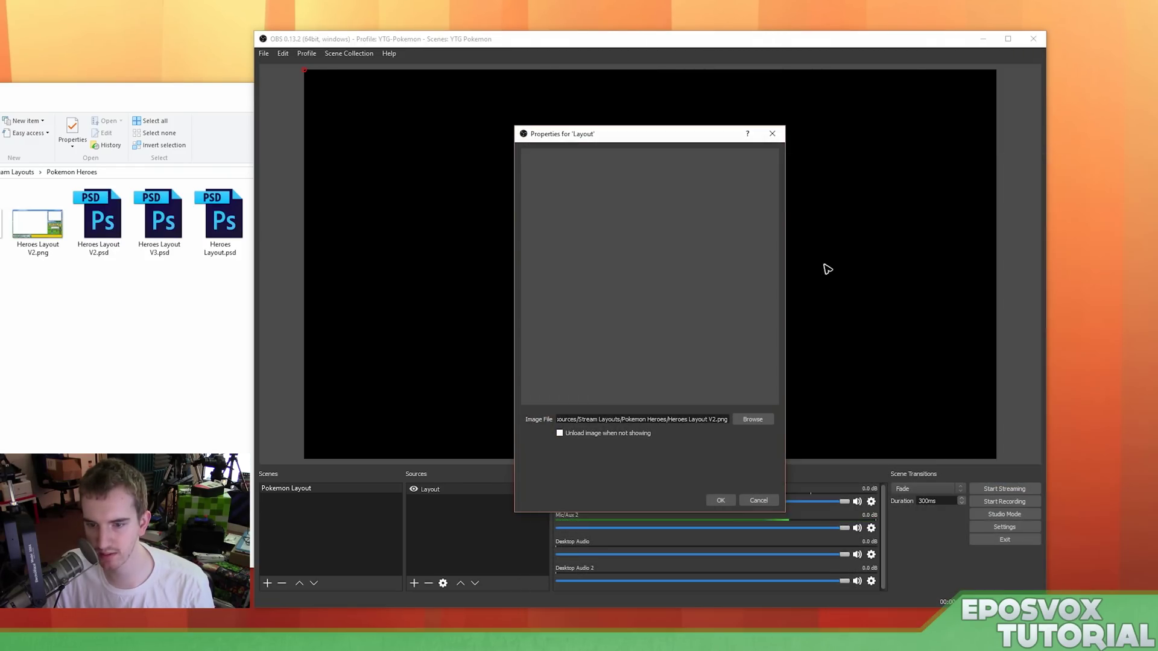
left_click(722, 502)
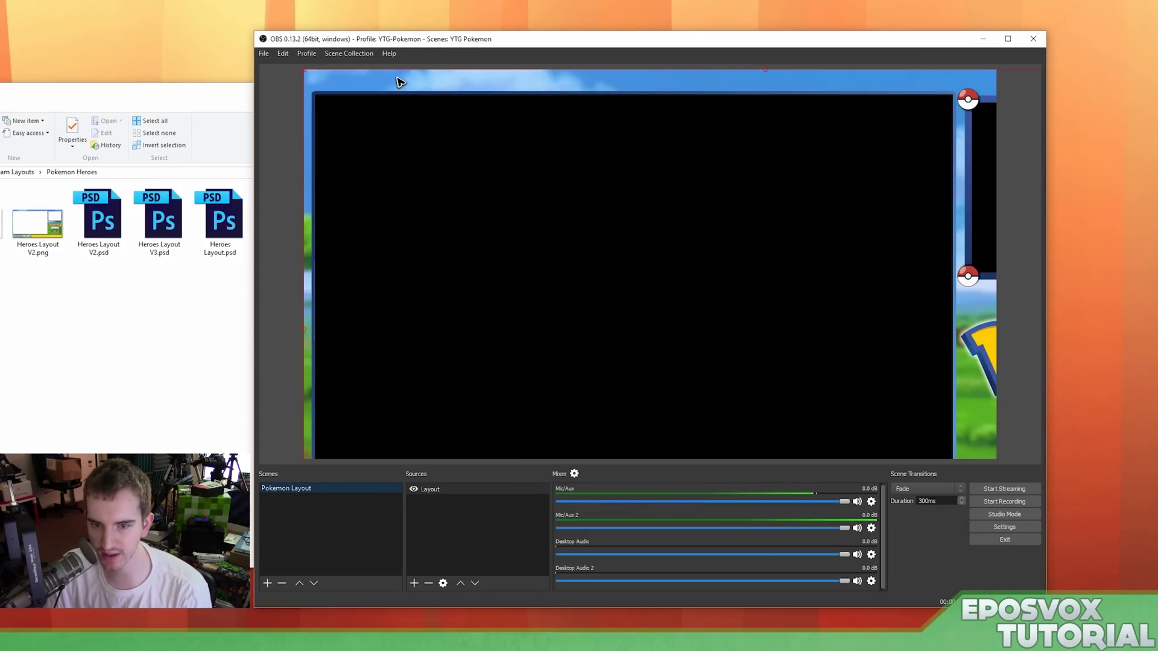
right_click(398, 79)
- Fit the Layout image to the whole canvas with Transform > Fit to screen
mouse_move(462, 180)
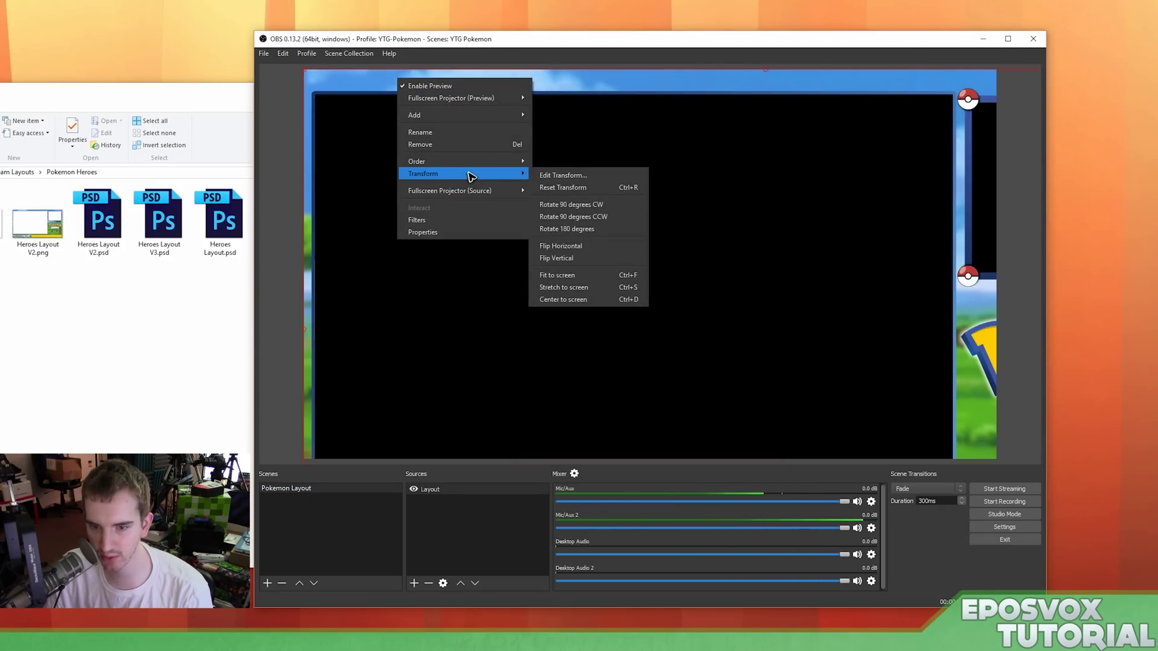
left_click(583, 279)
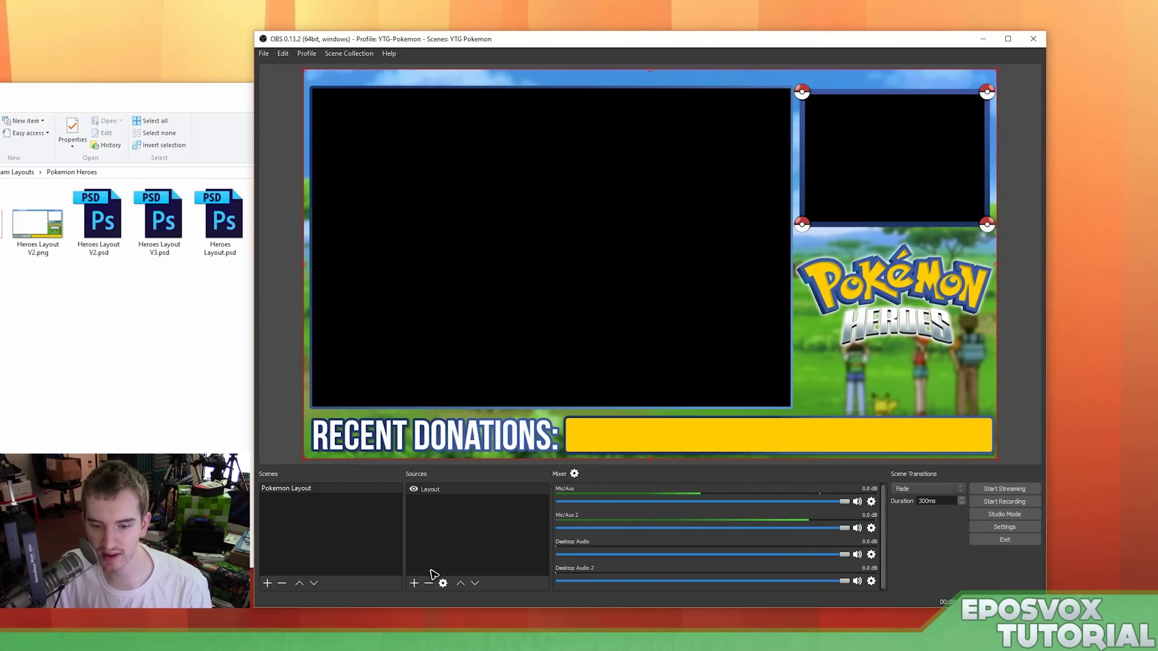
left_click(414, 583)
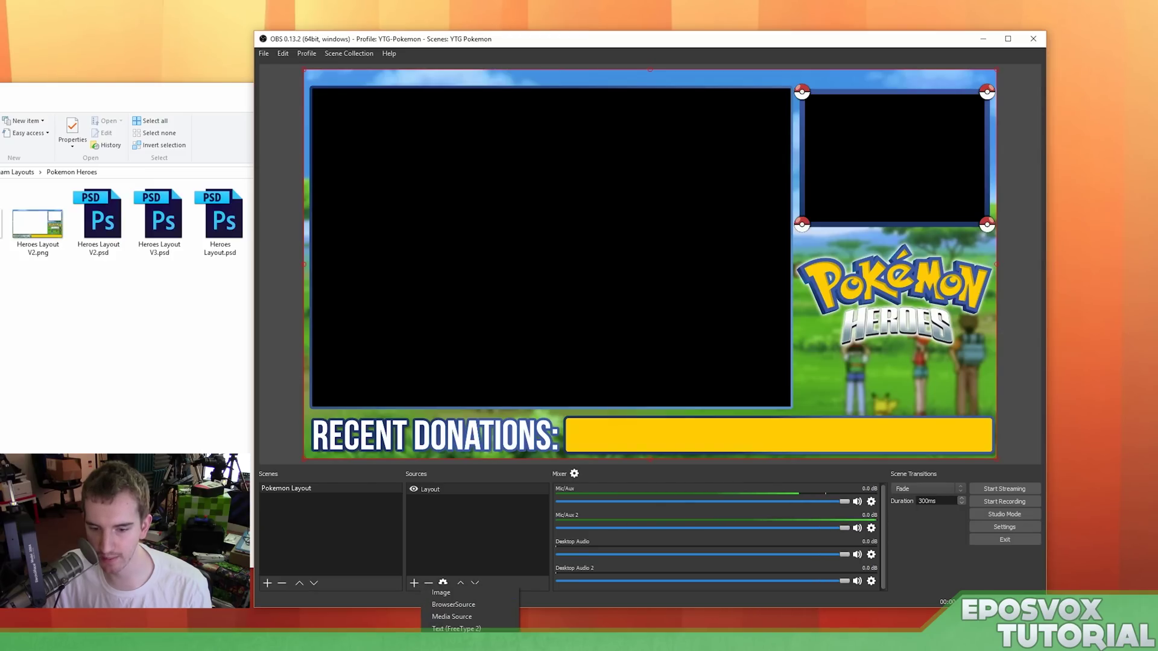
- Add a video capture source named Webcam
left_click(452, 645)
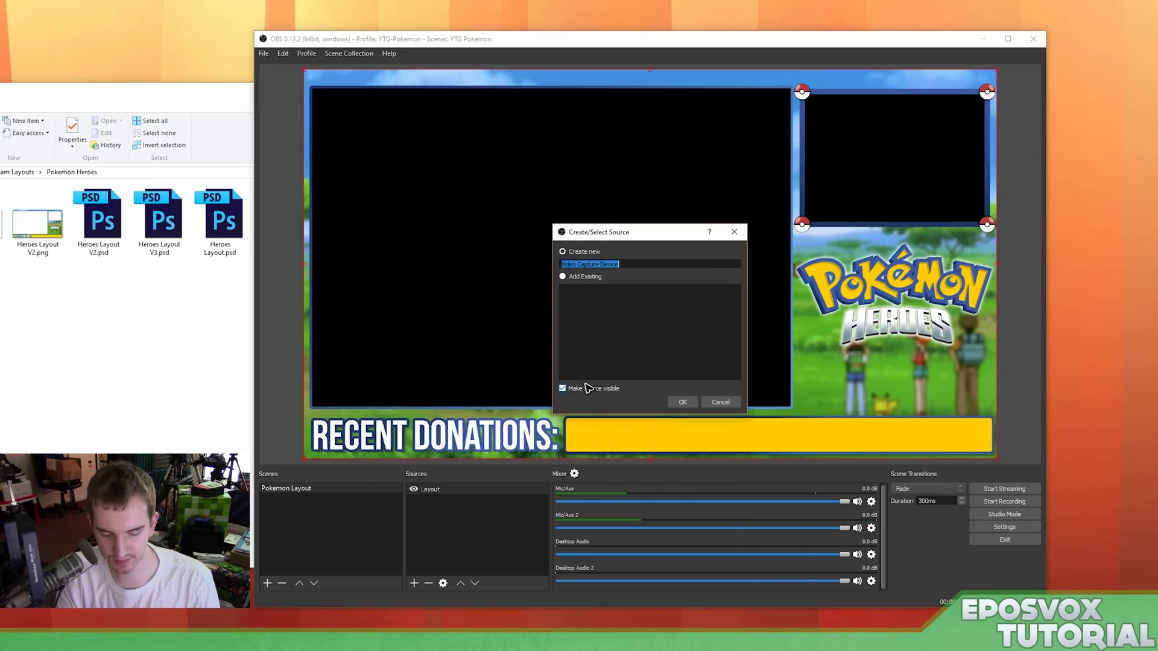
type("Webcam")
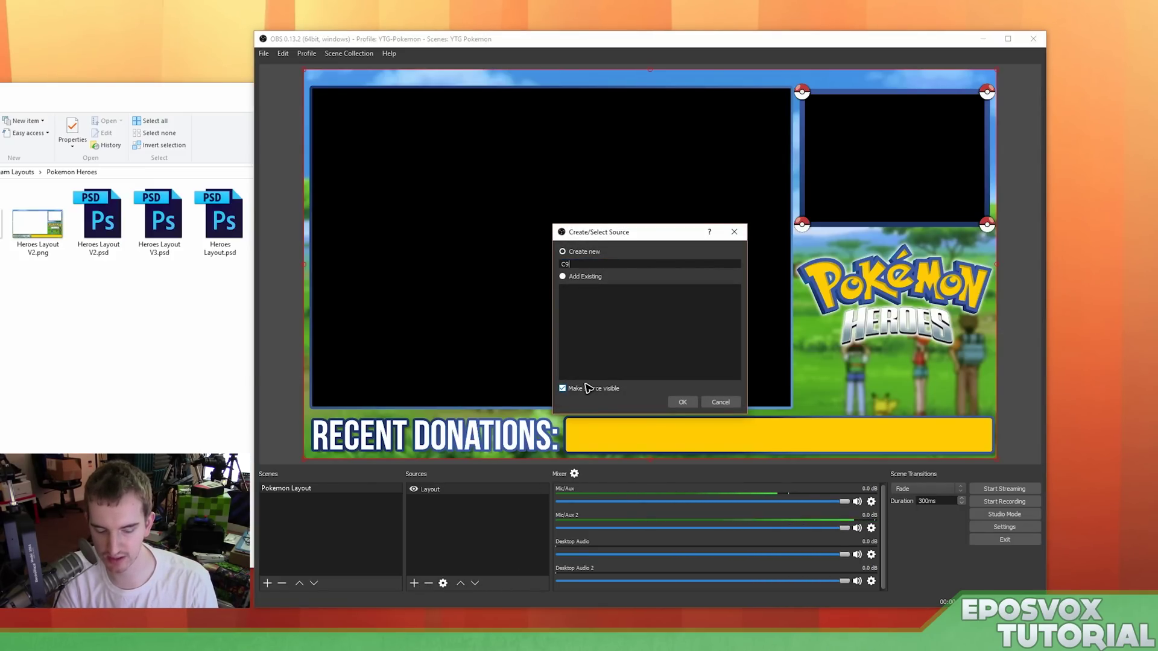
key("Return")
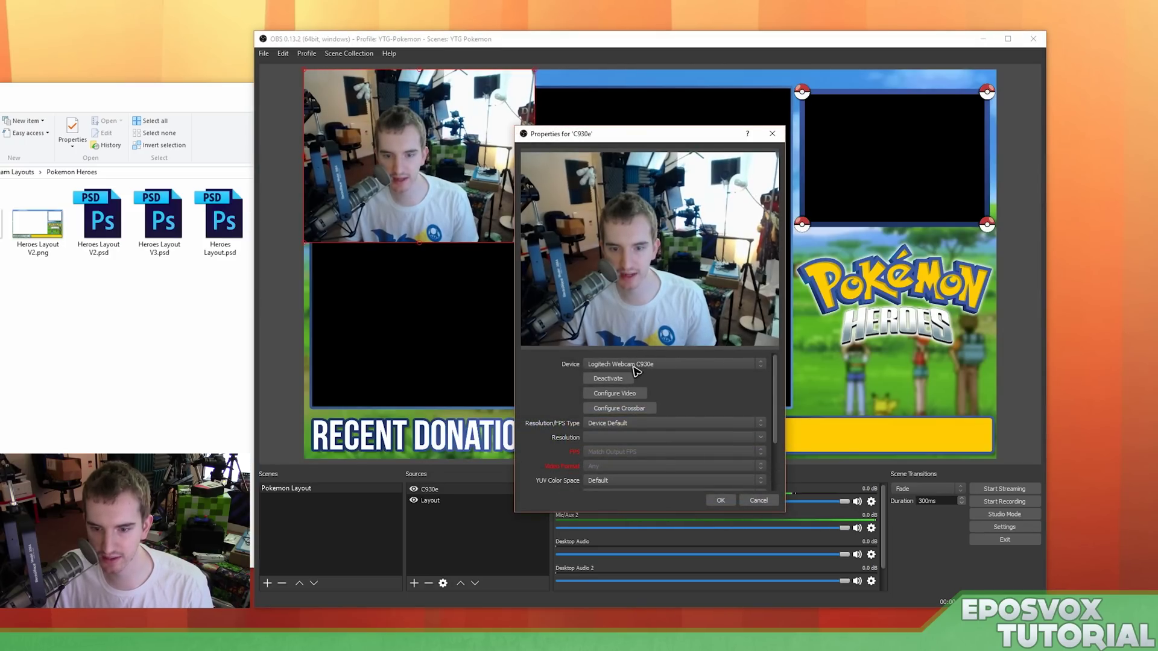
- Set the webcam to custom 800x600 at Highest FPS and move it toward the right
left_click(701, 423)
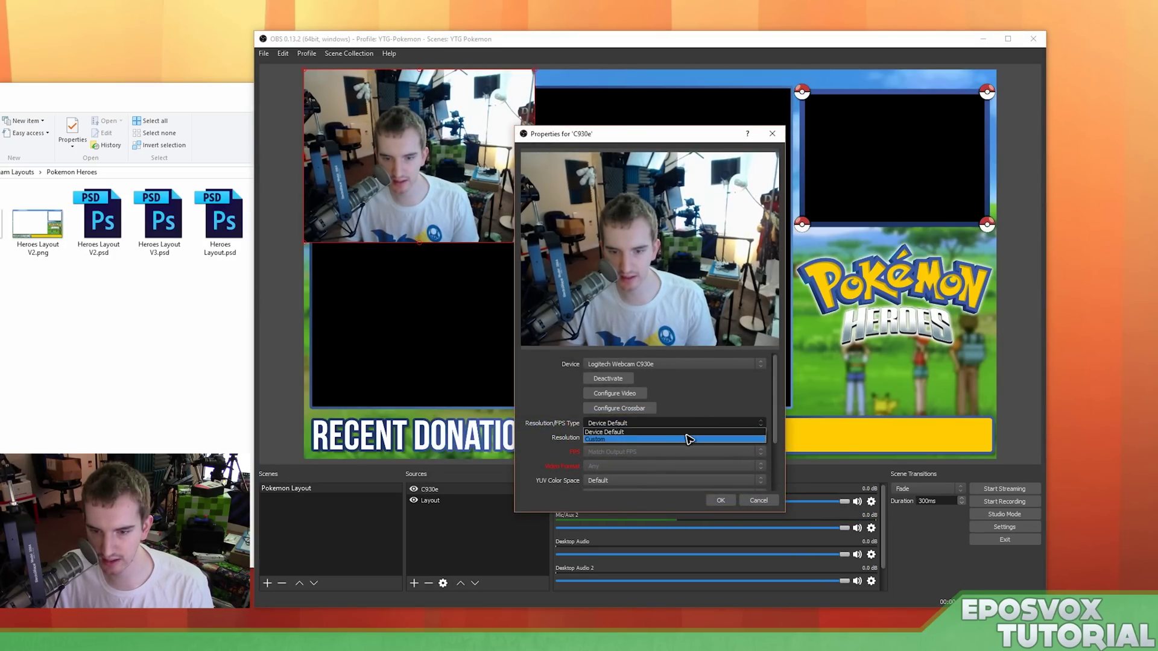
left_click(693, 436)
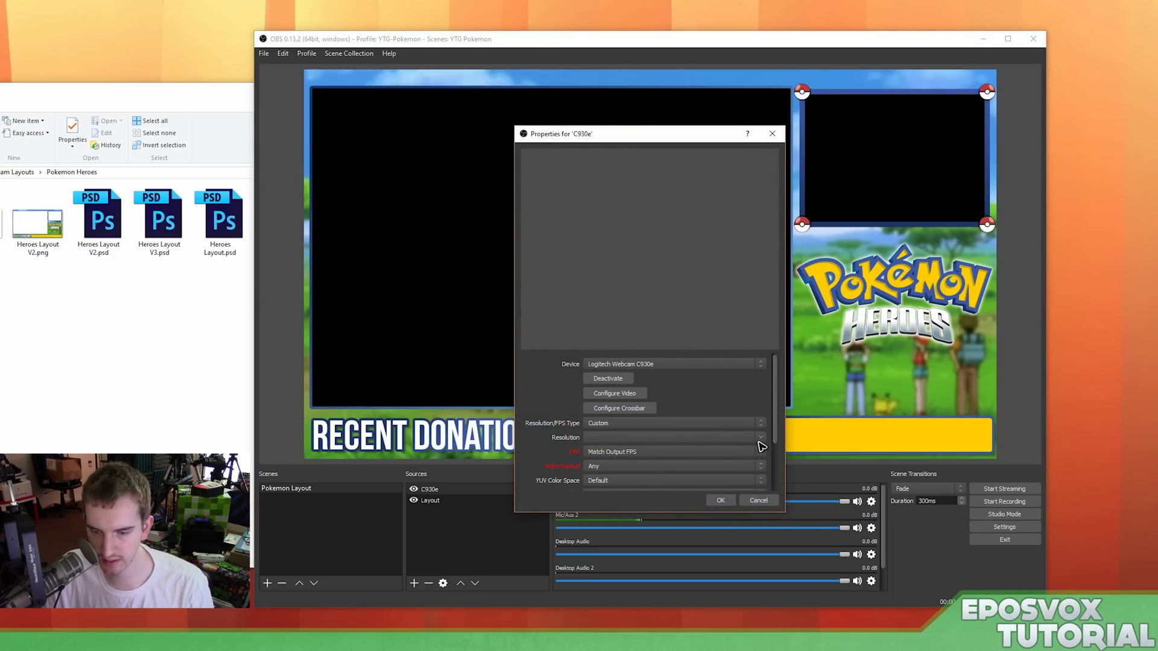
left_click(759, 435)
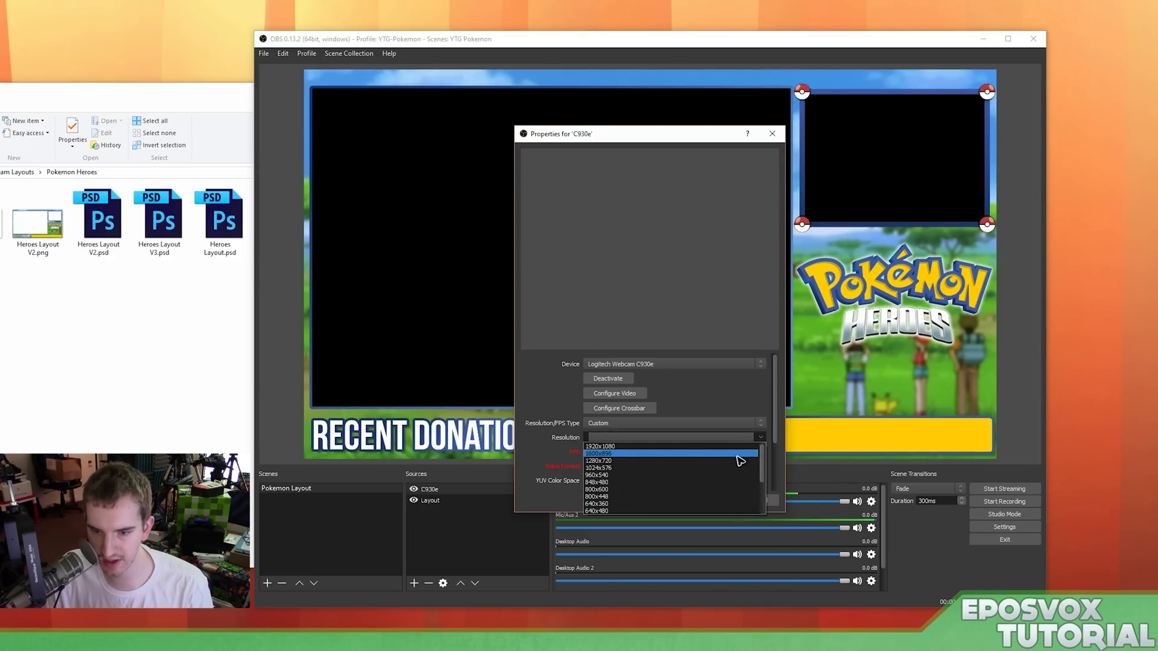
left_click(704, 491)
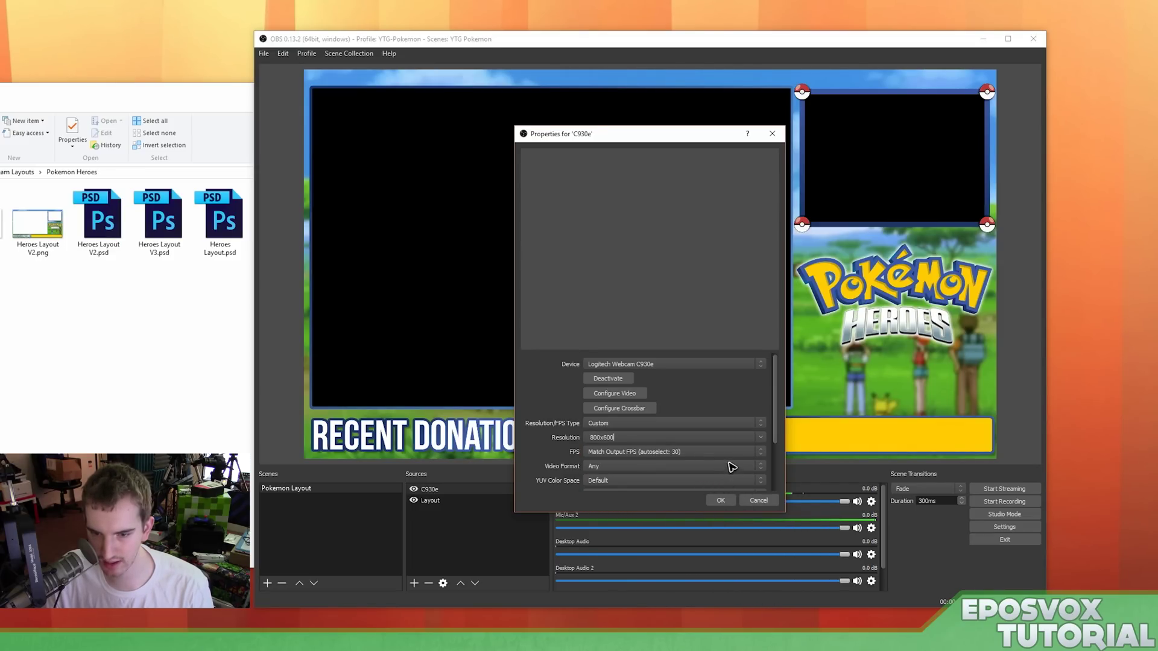
left_click(758, 452)
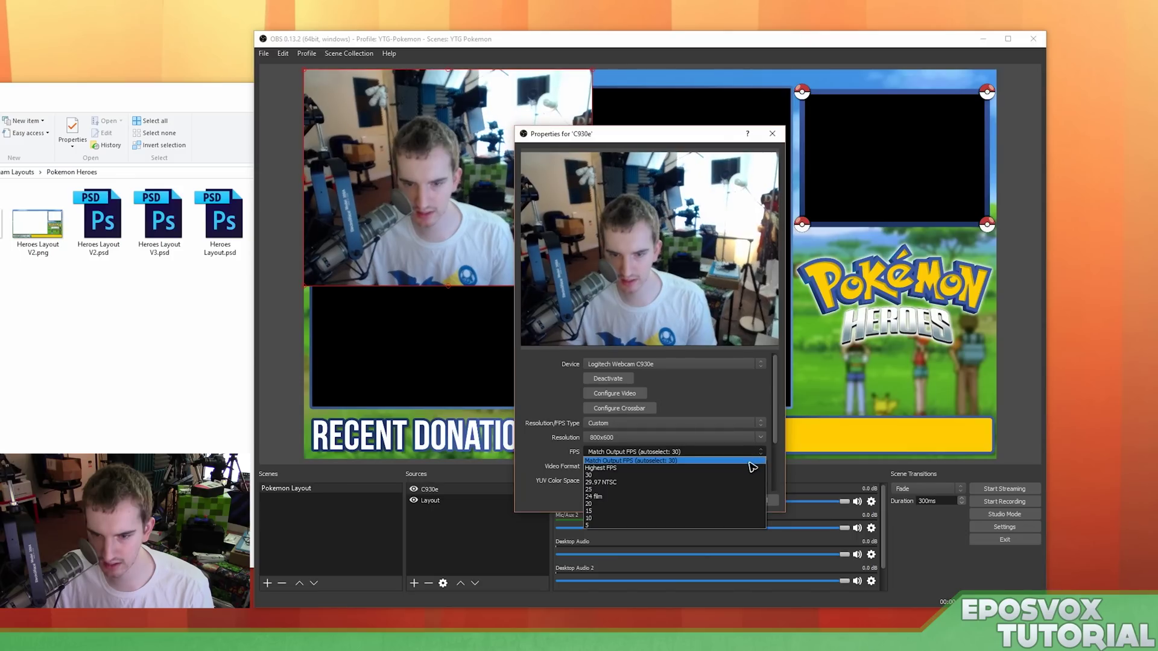
left_click(750, 468)
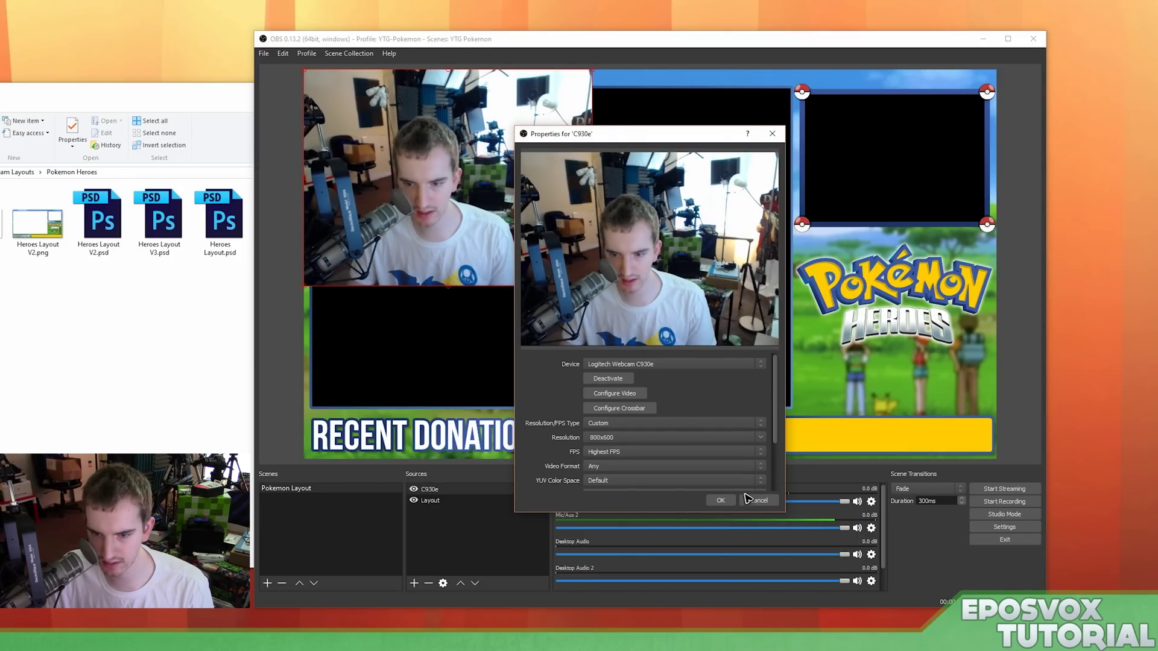
left_click(720, 500)
left_click_drag(518, 247, 912, 266)
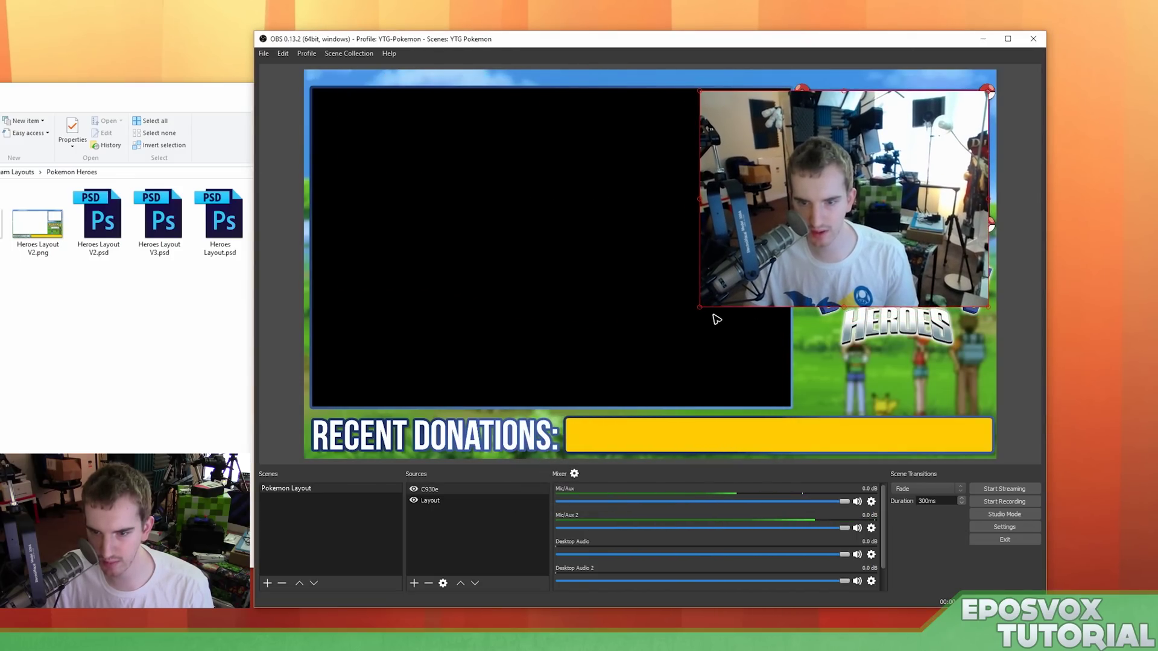
- Resize the webcam into the top-right camera frame and move it below the Layout source
left_click_drag(699, 308, 692, 313)
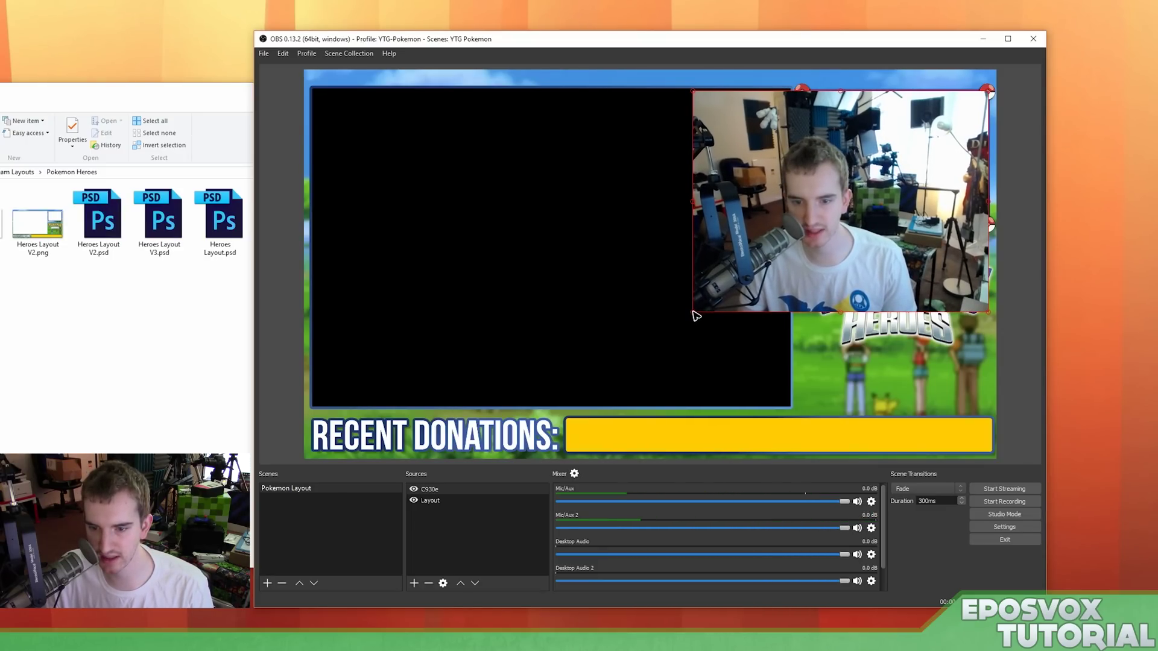
left_click_drag(692, 313, 802, 224)
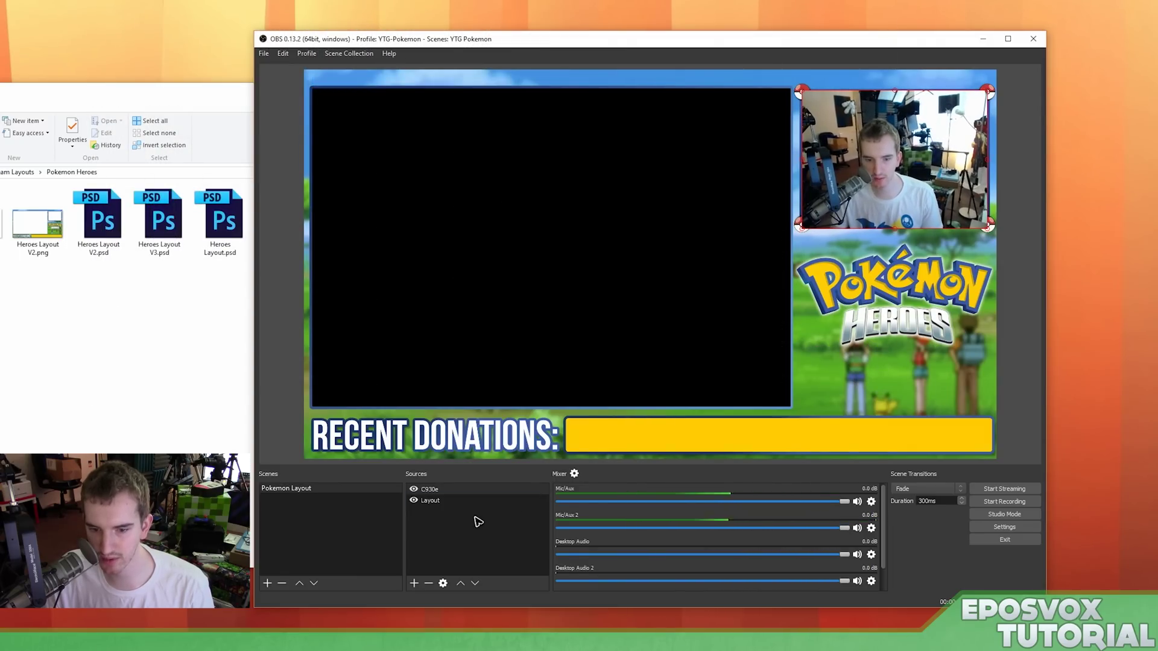
left_click(475, 583)
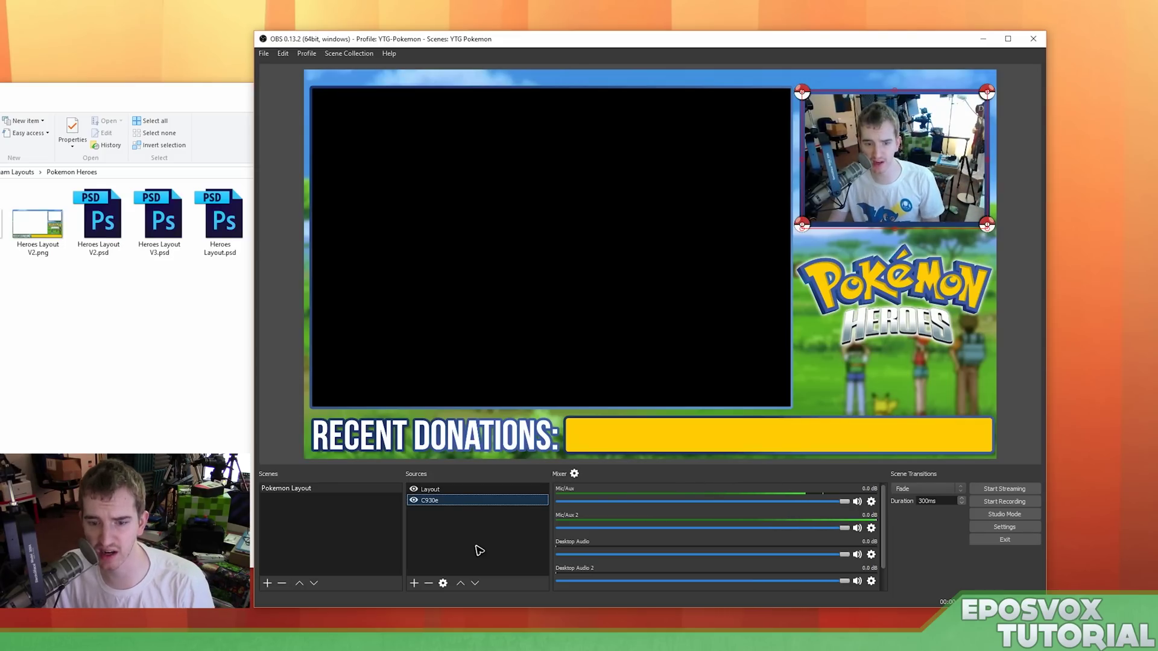
- Add a Game Capture source named VBA targeting the VisualBoyAdvance window
left_click(413, 584)
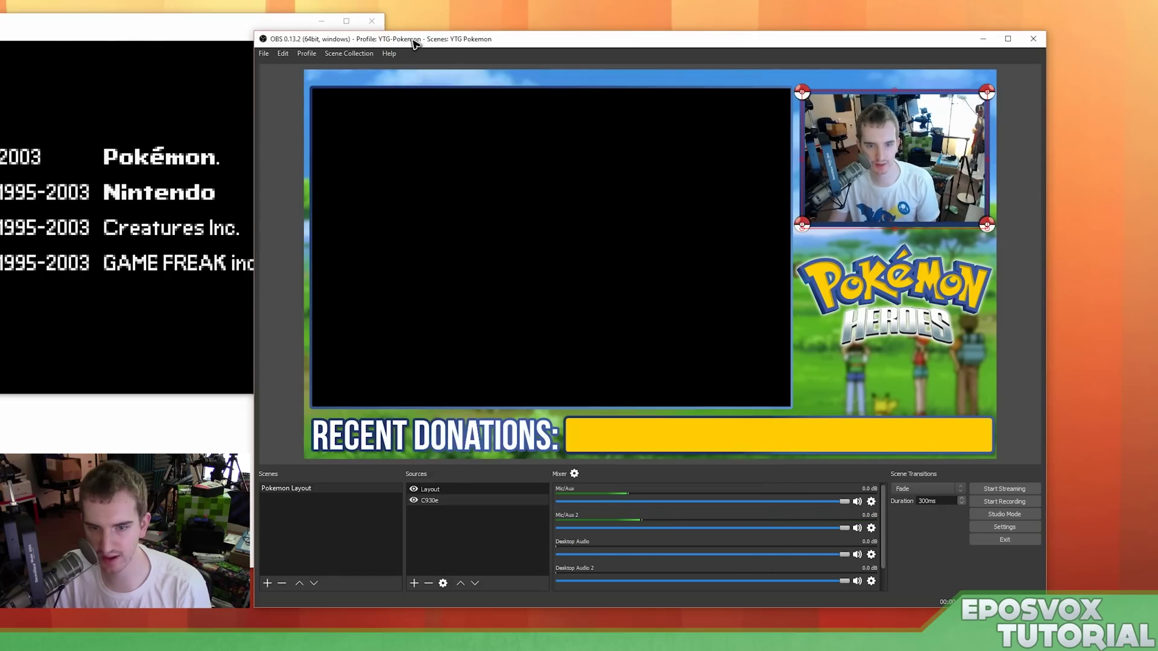
left_click(458, 500)
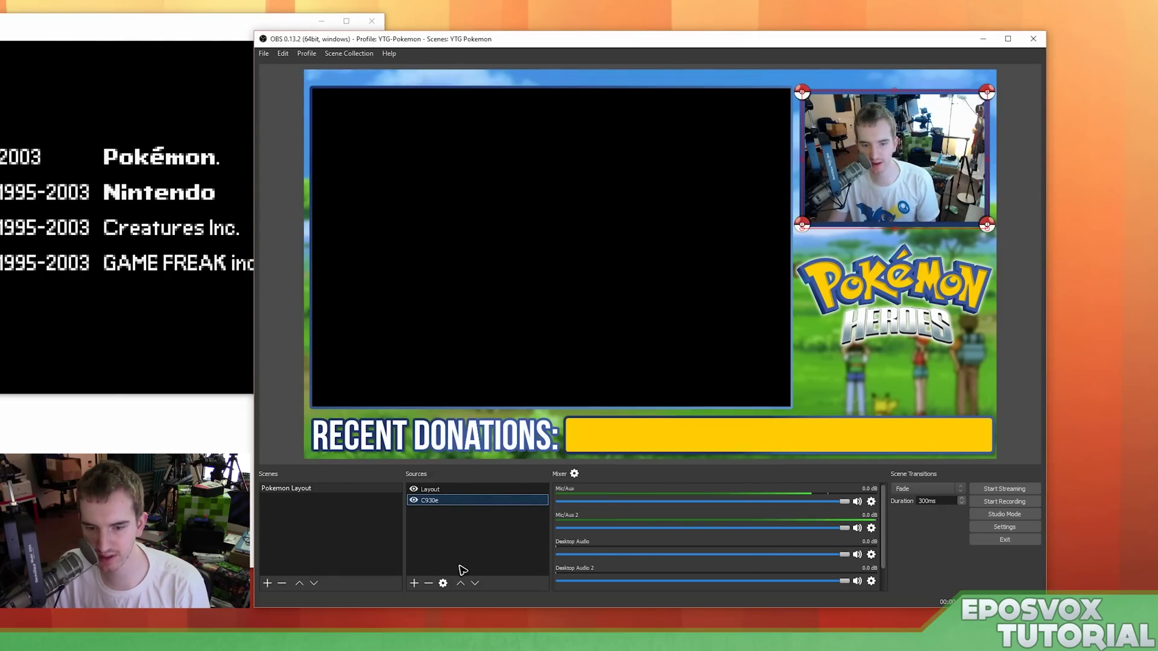
left_click(415, 583)
left_click(442, 609)
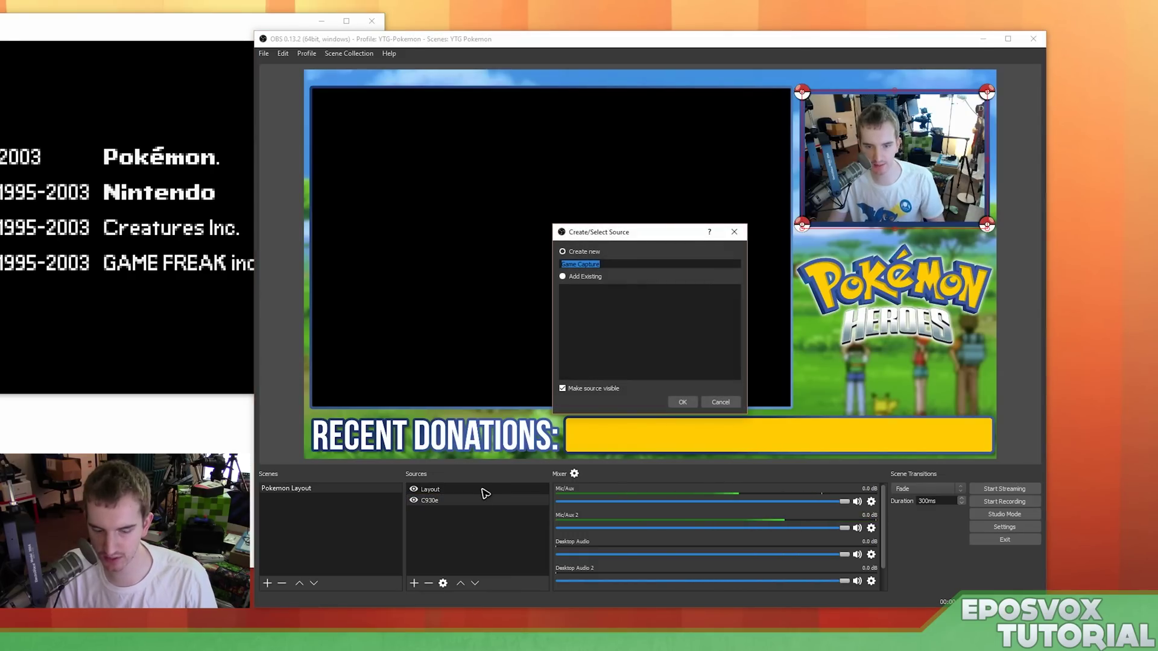
type("VBA")
key("Return")
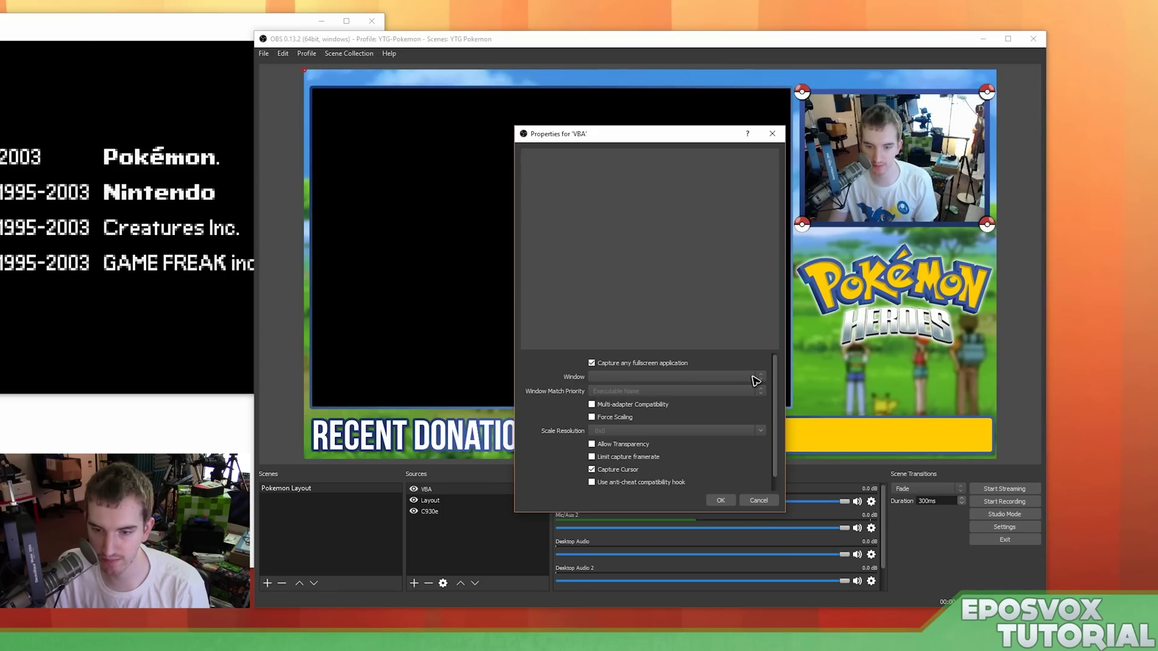
left_click(592, 363)
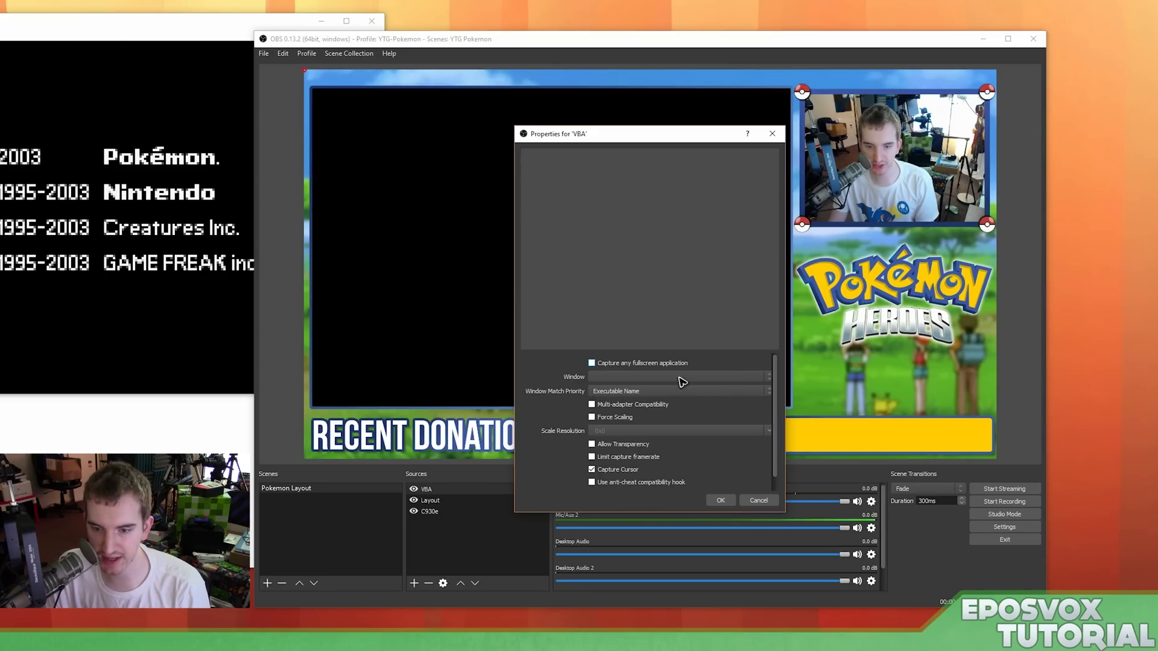
left_click(759, 378)
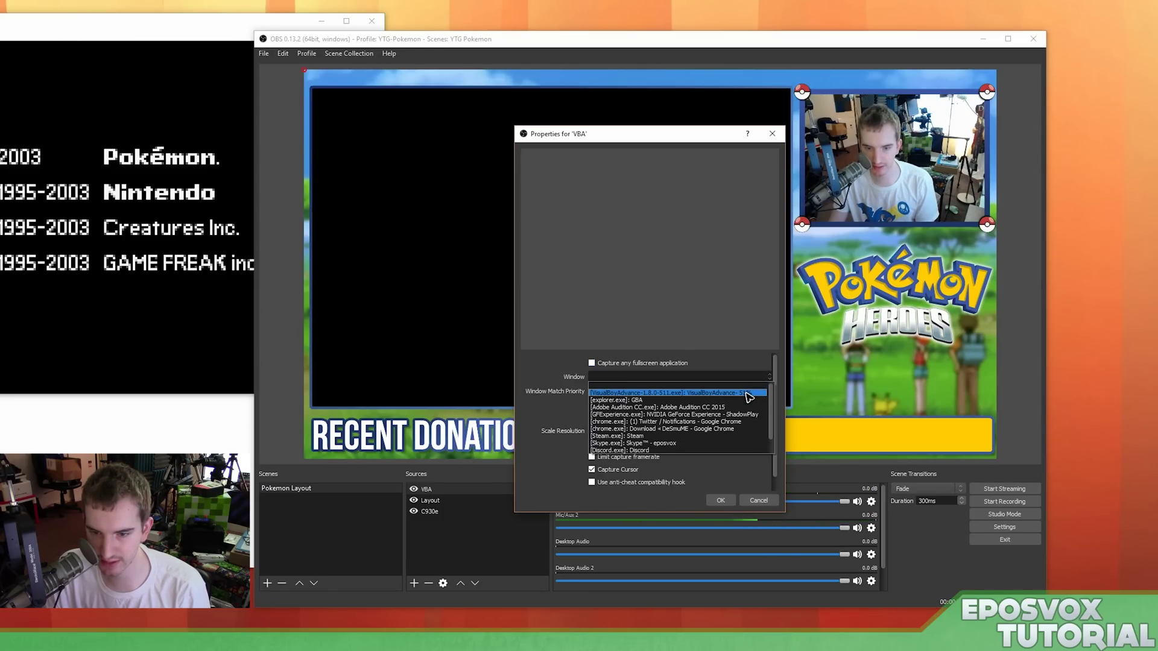
left_click(749, 394)
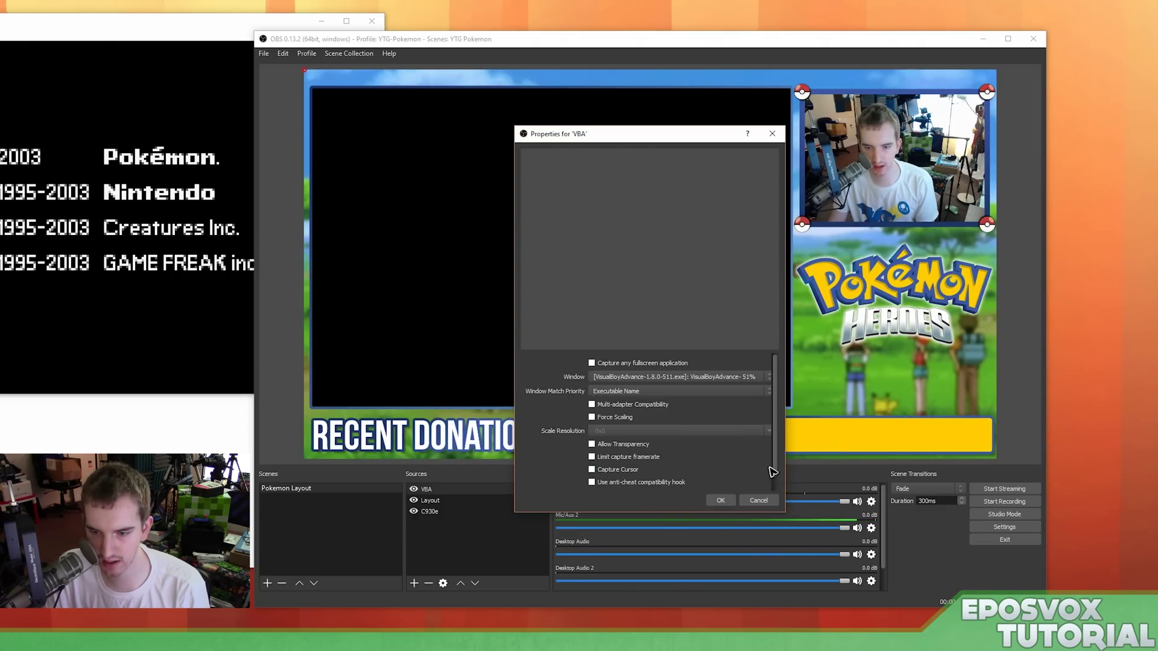
scroll(766, 479, "down", 1)
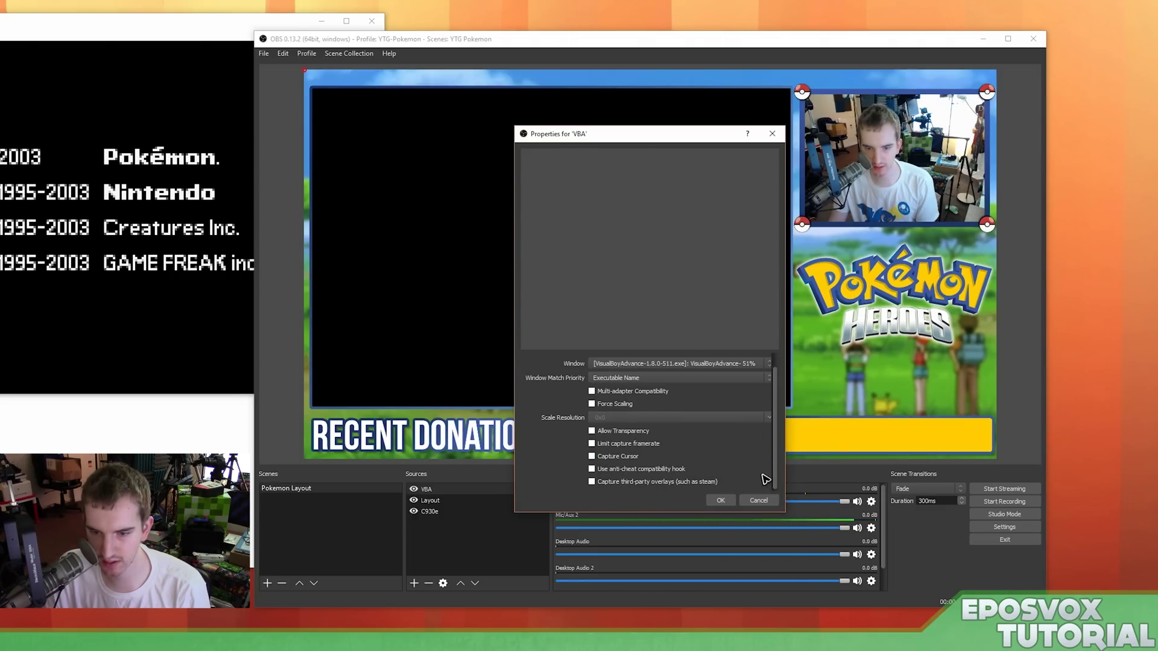
left_click(722, 501)
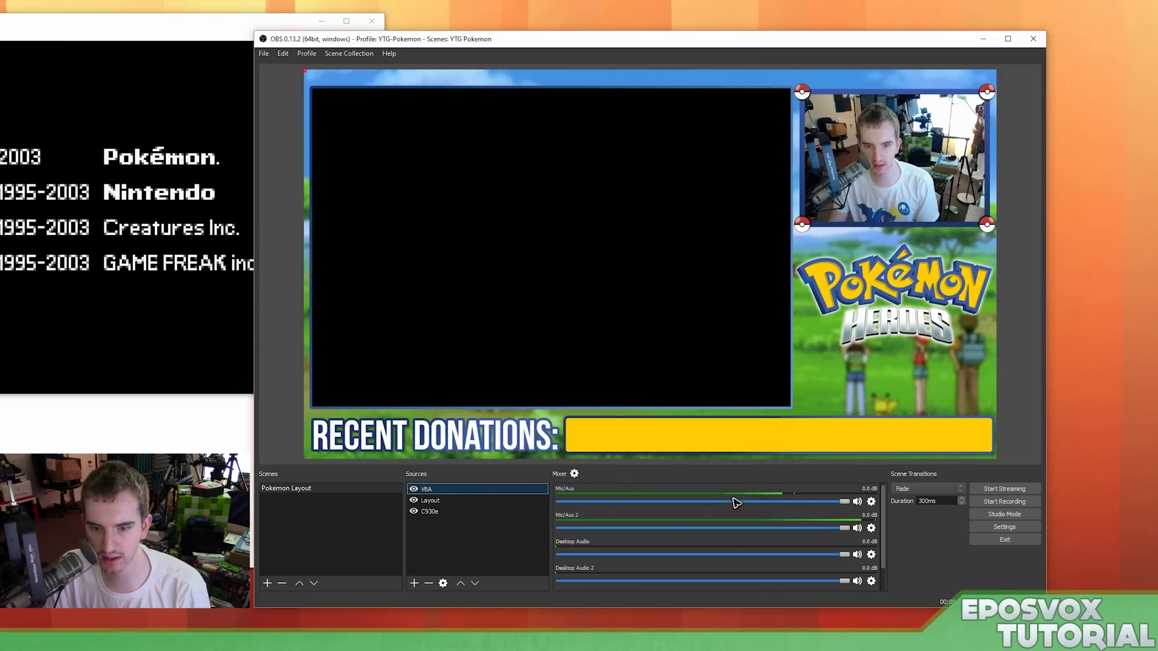
- Check the black VBA capture, then remove the VBA source from the scene
left_click(116, 338)
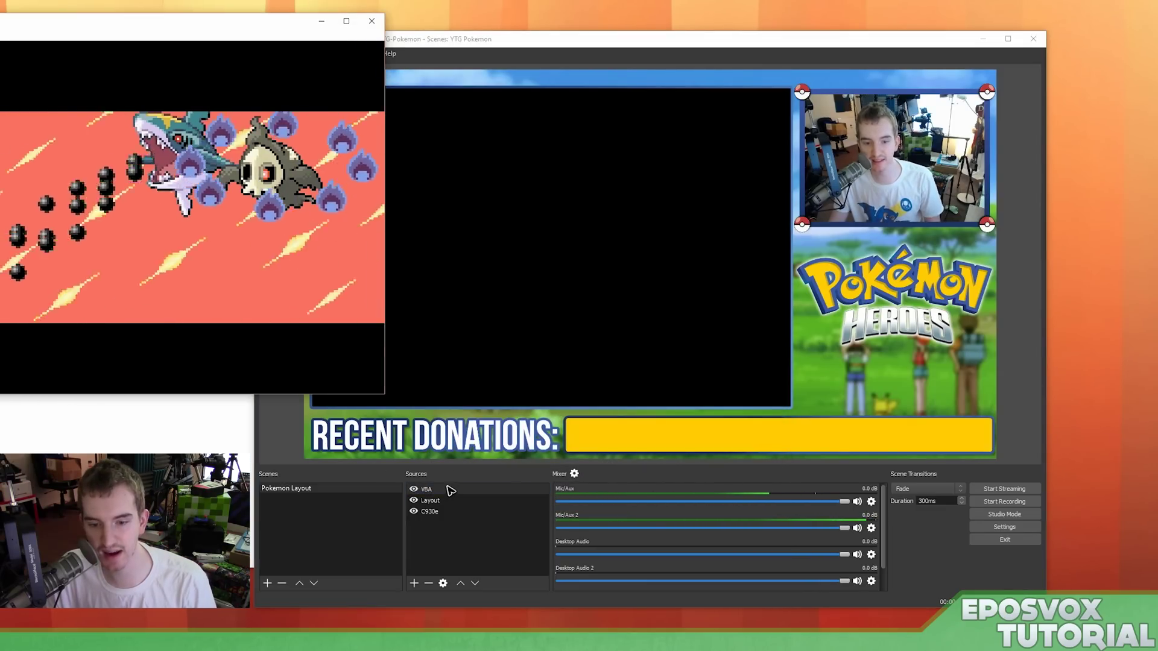
left_click(448, 492)
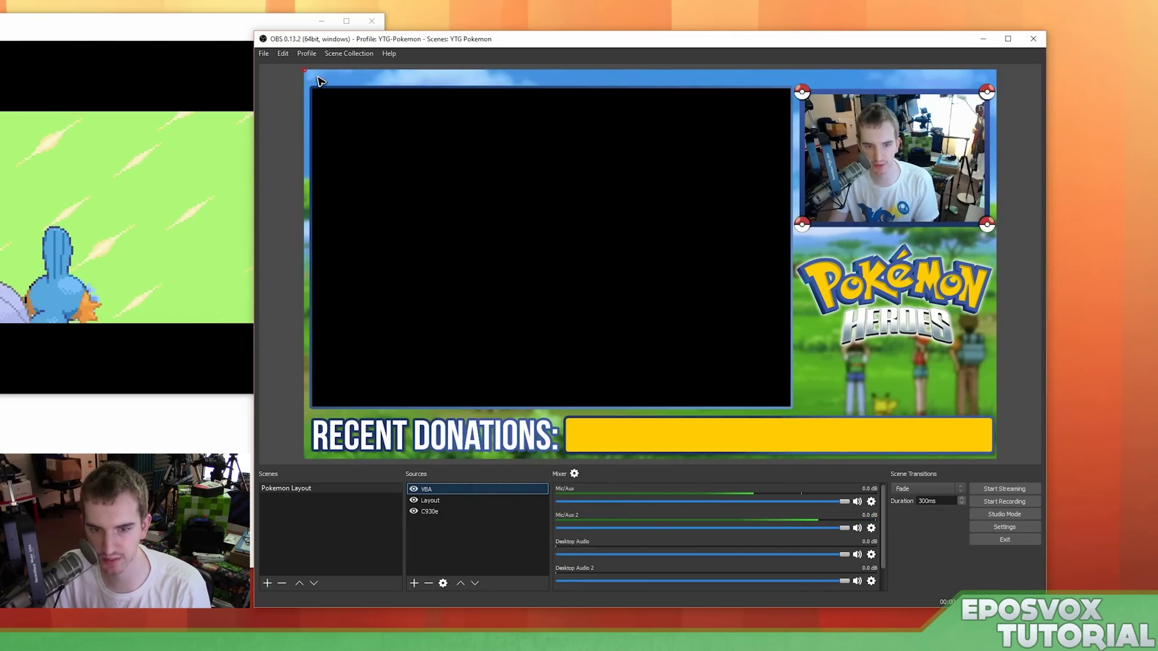
left_click(443, 583)
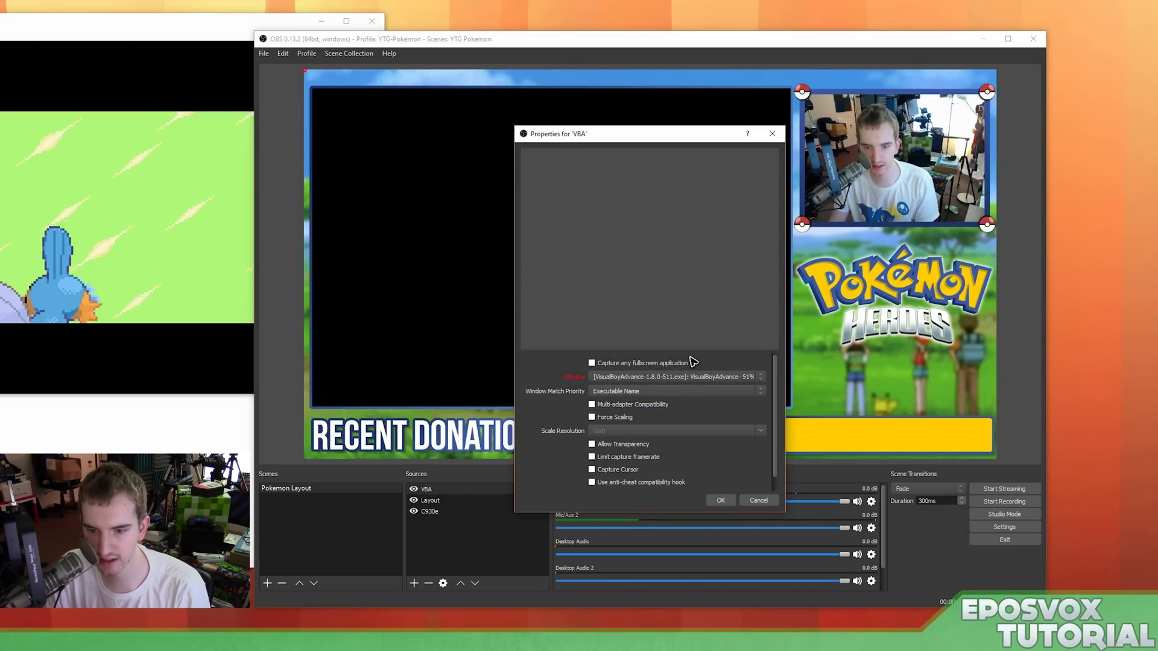
left_click(753, 500)
left_click(428, 583)
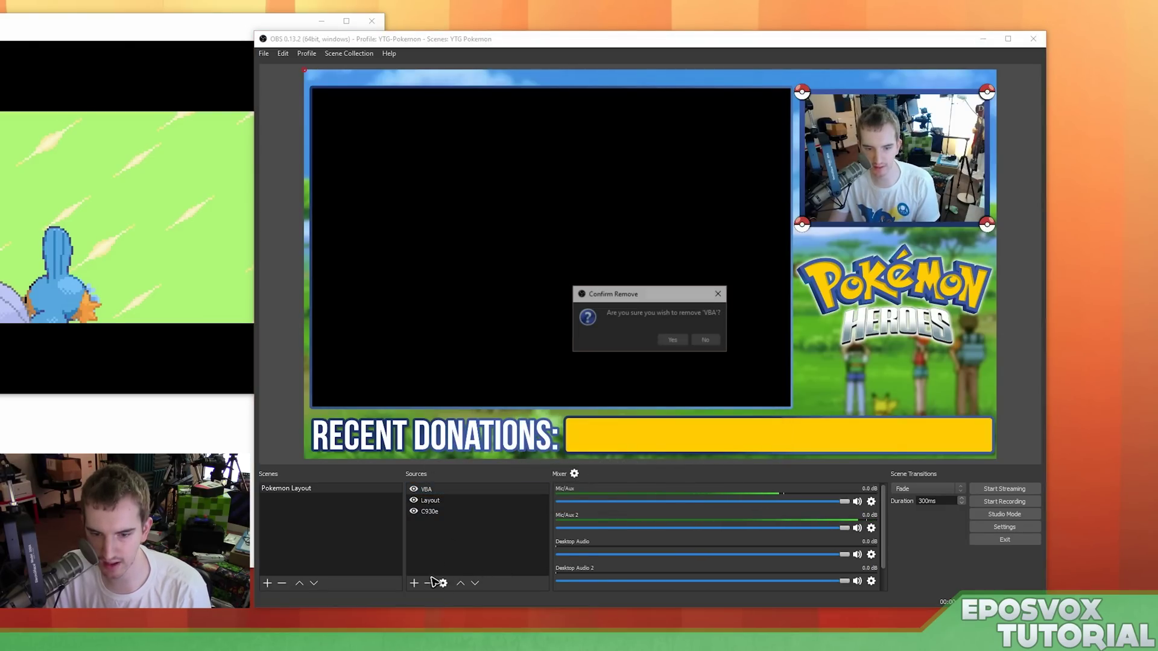
left_click(673, 340)
- Add a Window Capture named VBA of the VisualBoyAdvance window with Capture Cursor unchecked
left_click(413, 583)
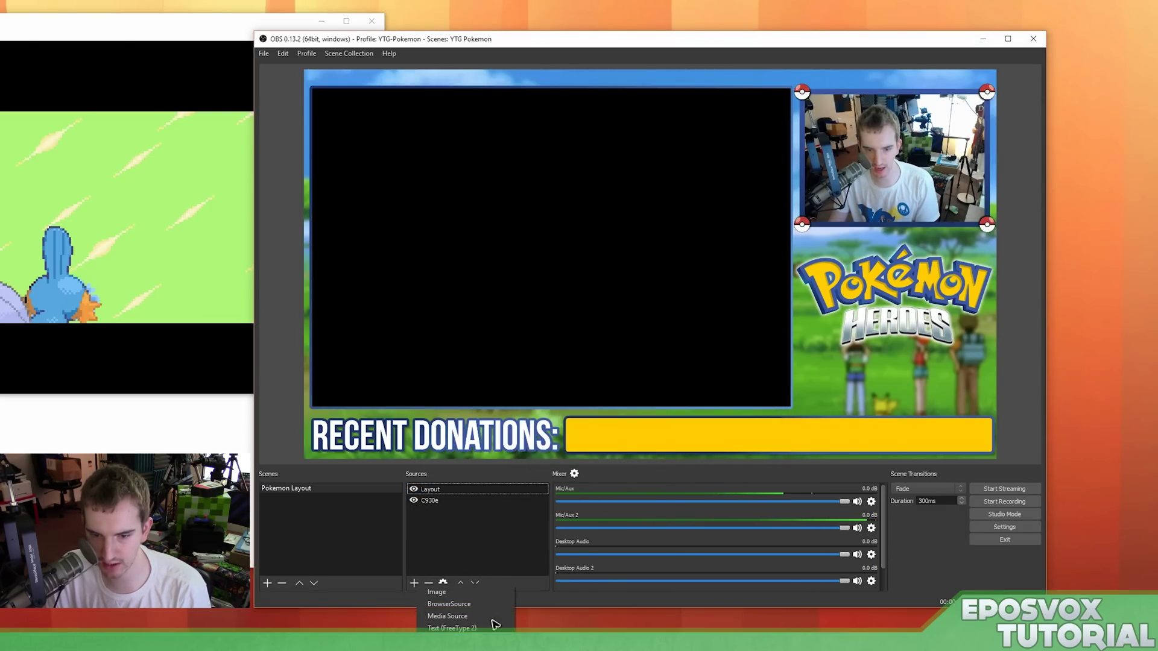
left_click(491, 609)
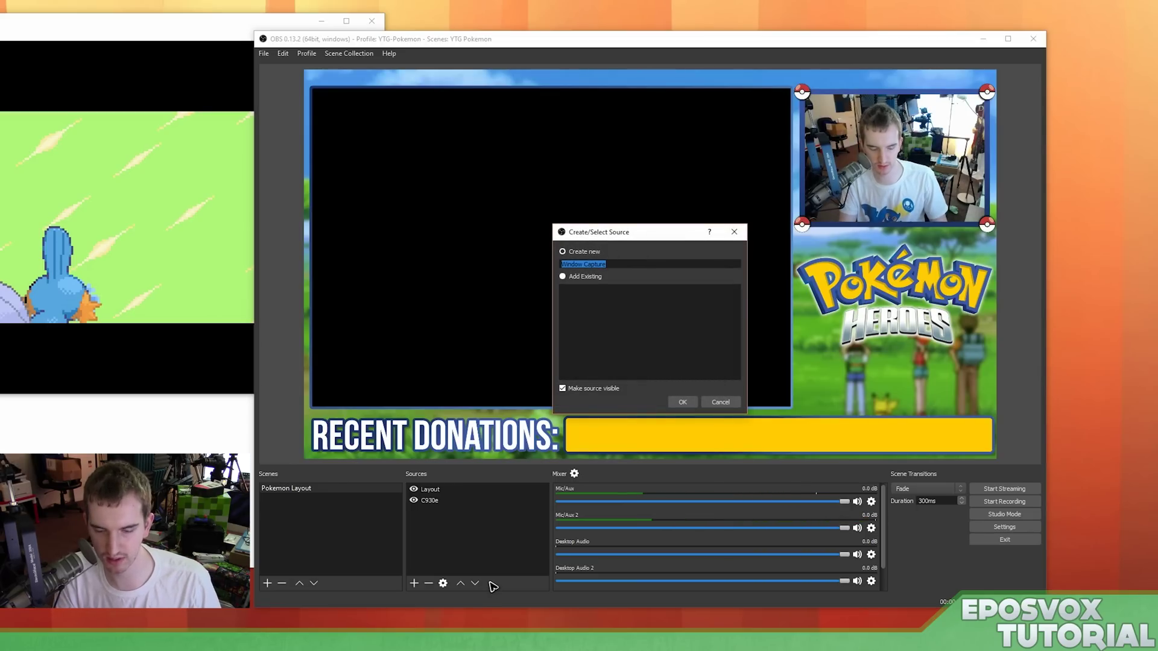
type("VBA")
key("Return")
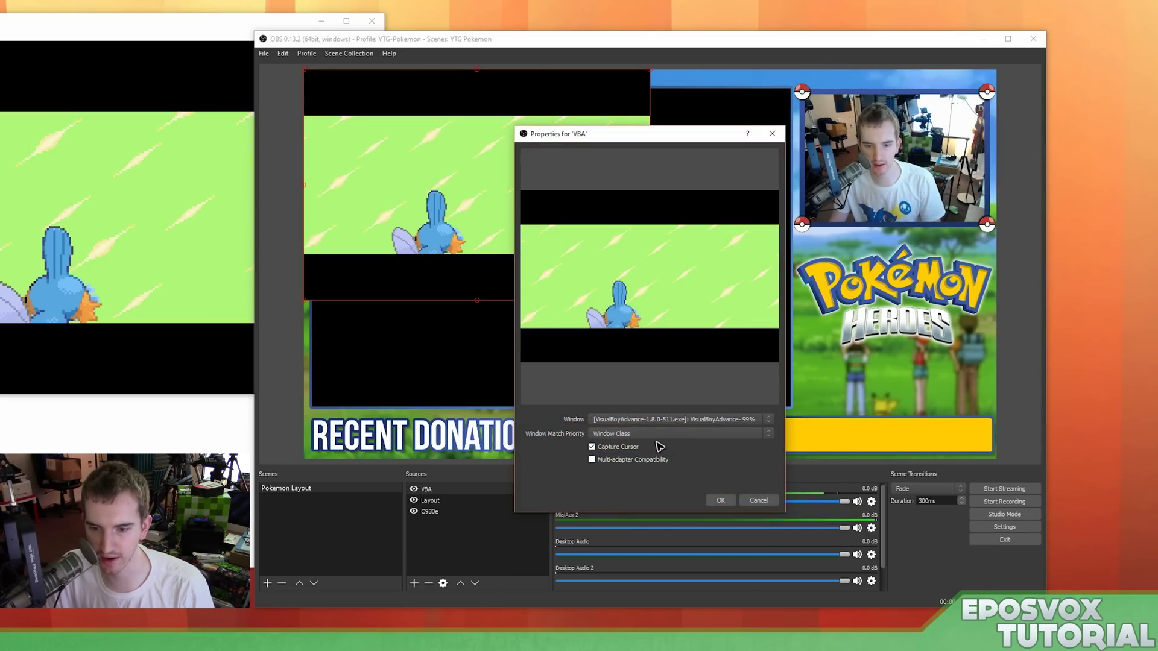
left_click(592, 448)
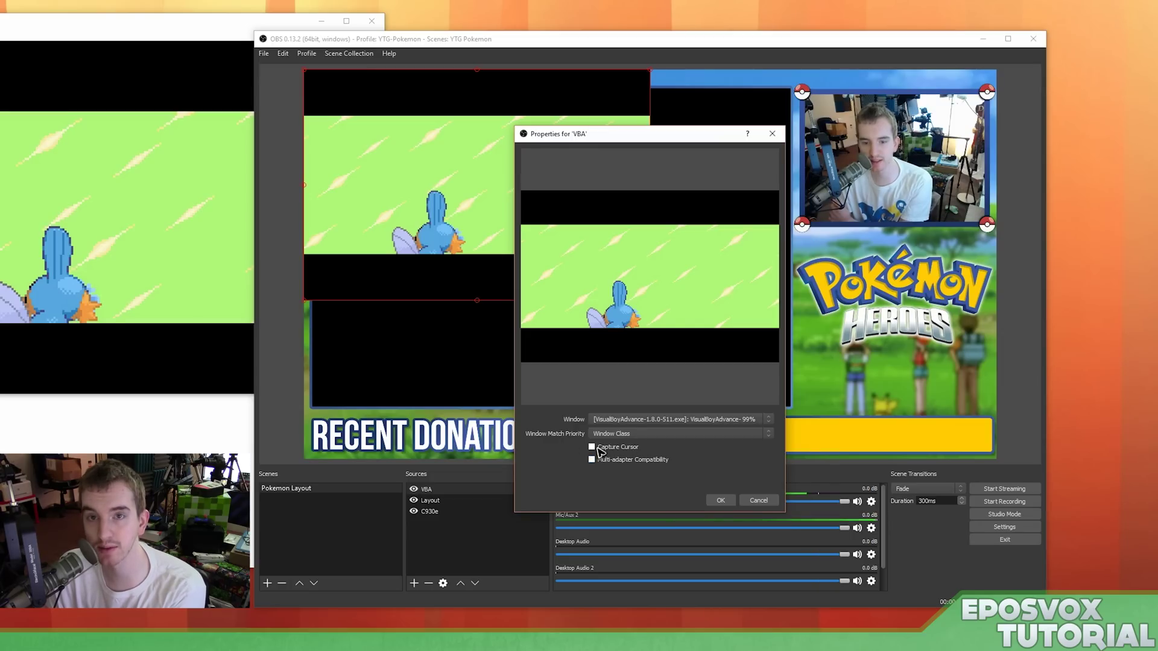
left_click(720, 500)
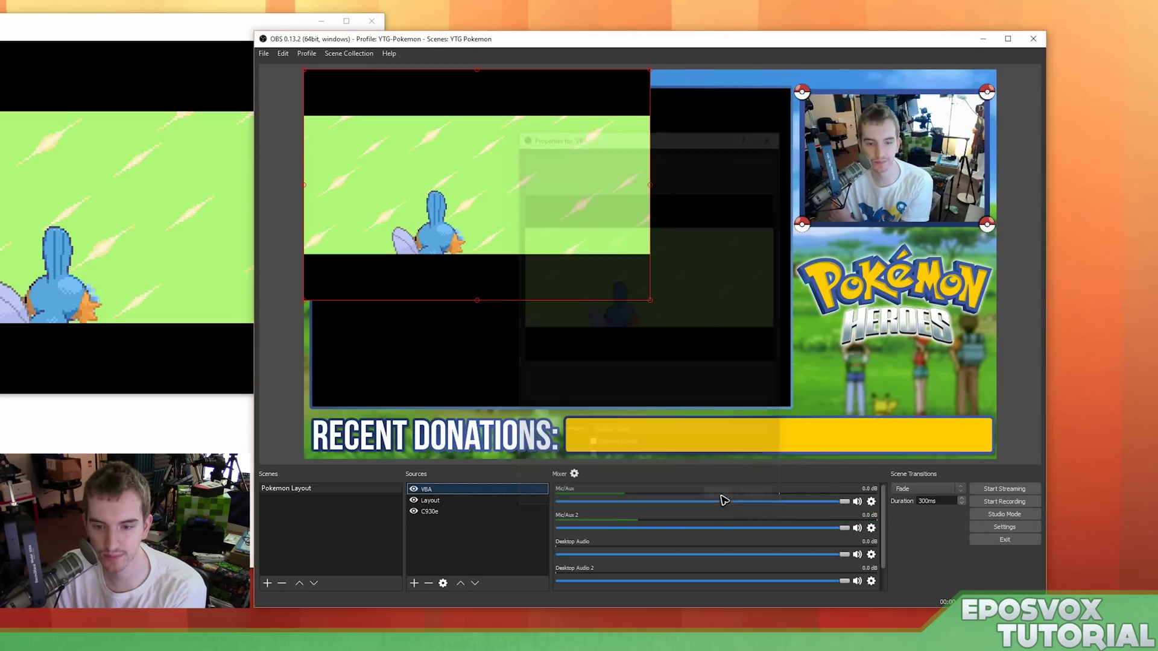
left_click(137, 283)
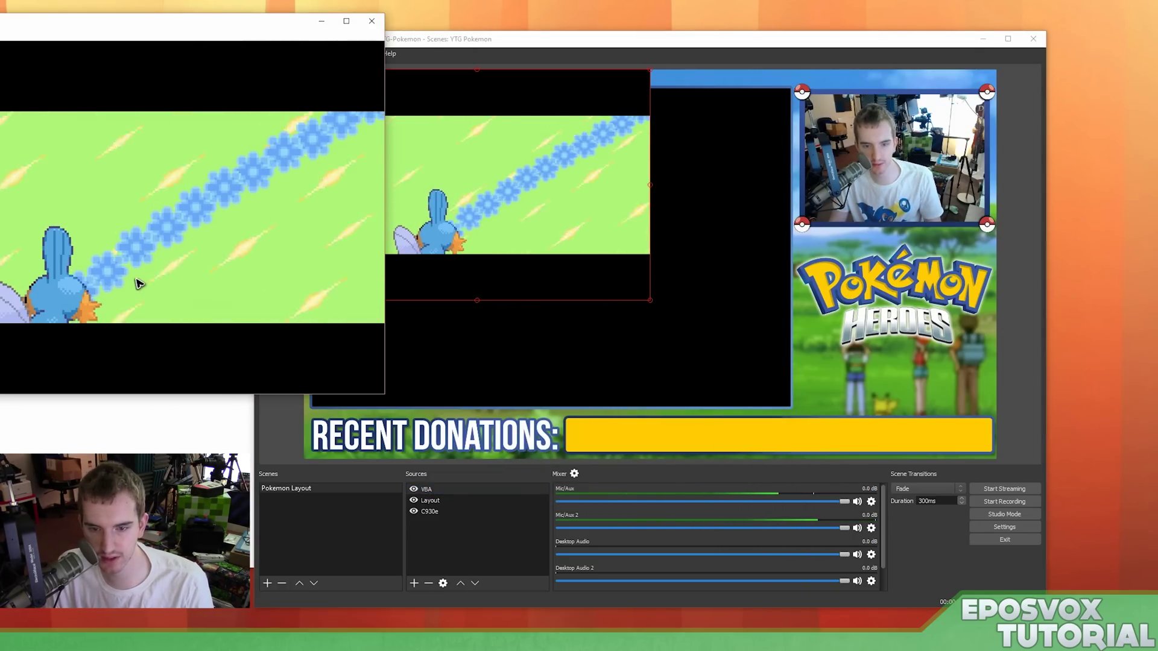
- Stretch the VBA capture to fill the game frame and send it below the Layout overlay
mouse_move(499, 229)
left_mouse_down()
mouse_move(523, 263)
mouse_move(506, 246)
left_mouse_up()
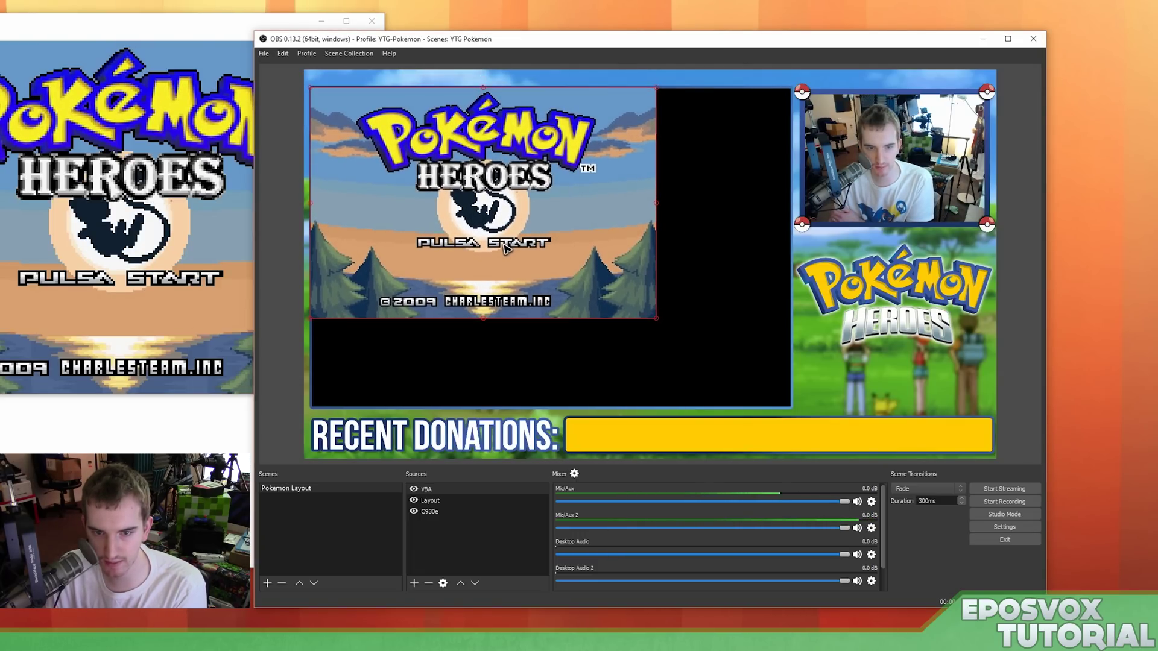
left_click_drag(656, 324, 787, 408)
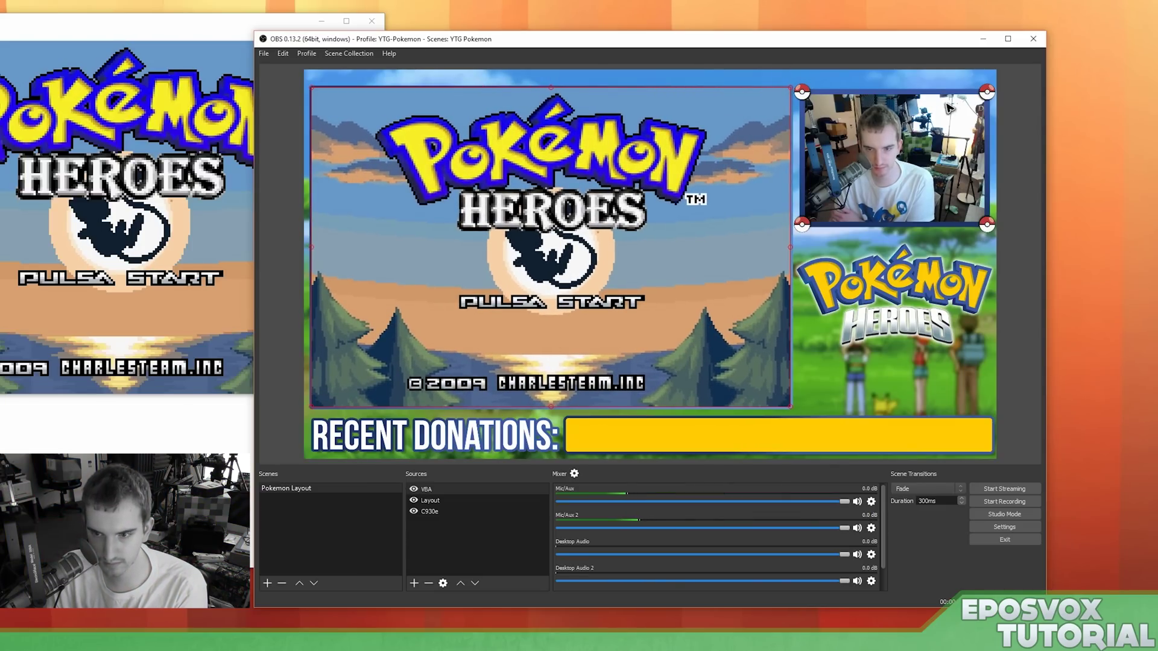
left_click(475, 584)
left_click(474, 584)
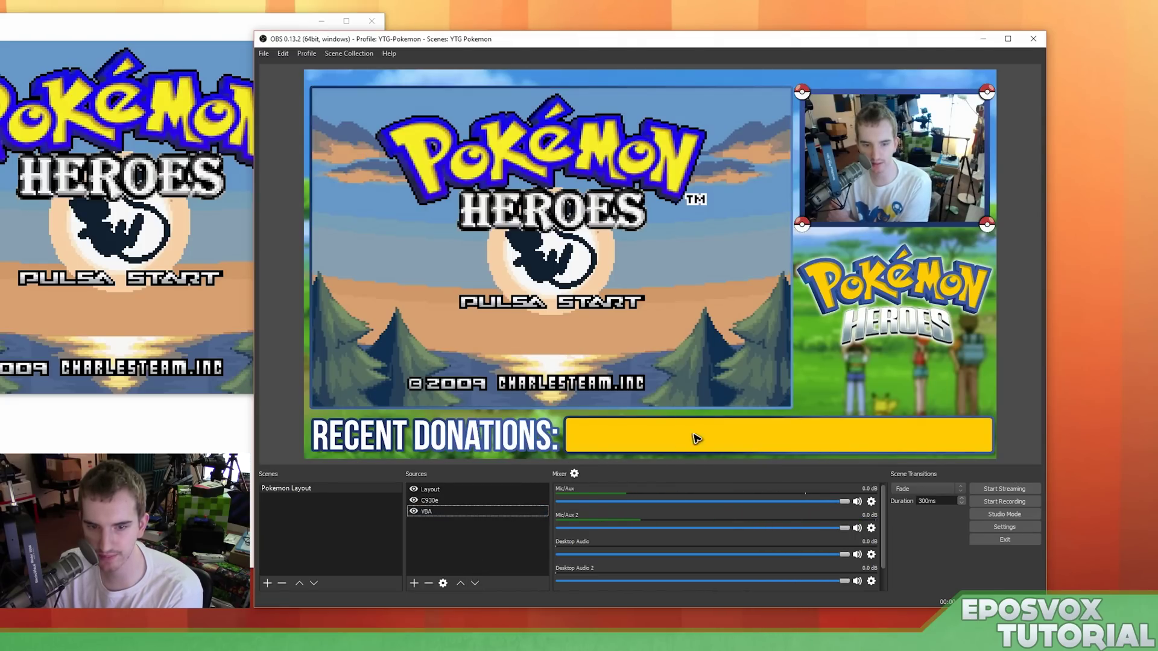
left_click(160, 279)
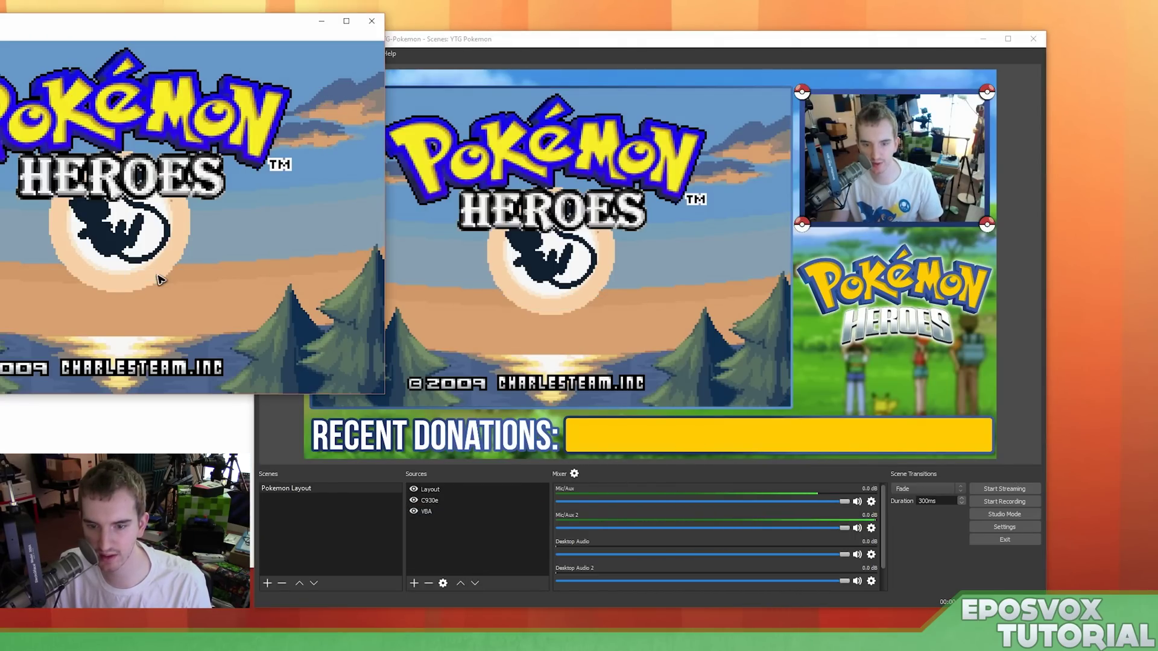
left_click(899, 372)
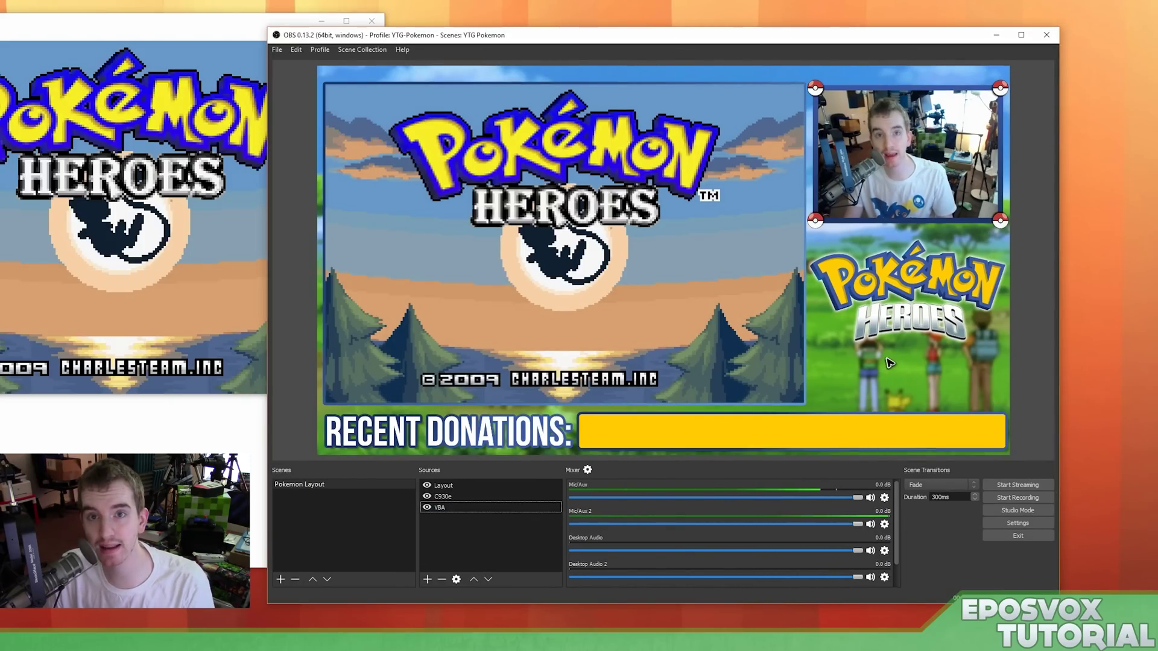
- Create a browser source named DonationTick and move its Properties dialog aside
left_click(426, 579)
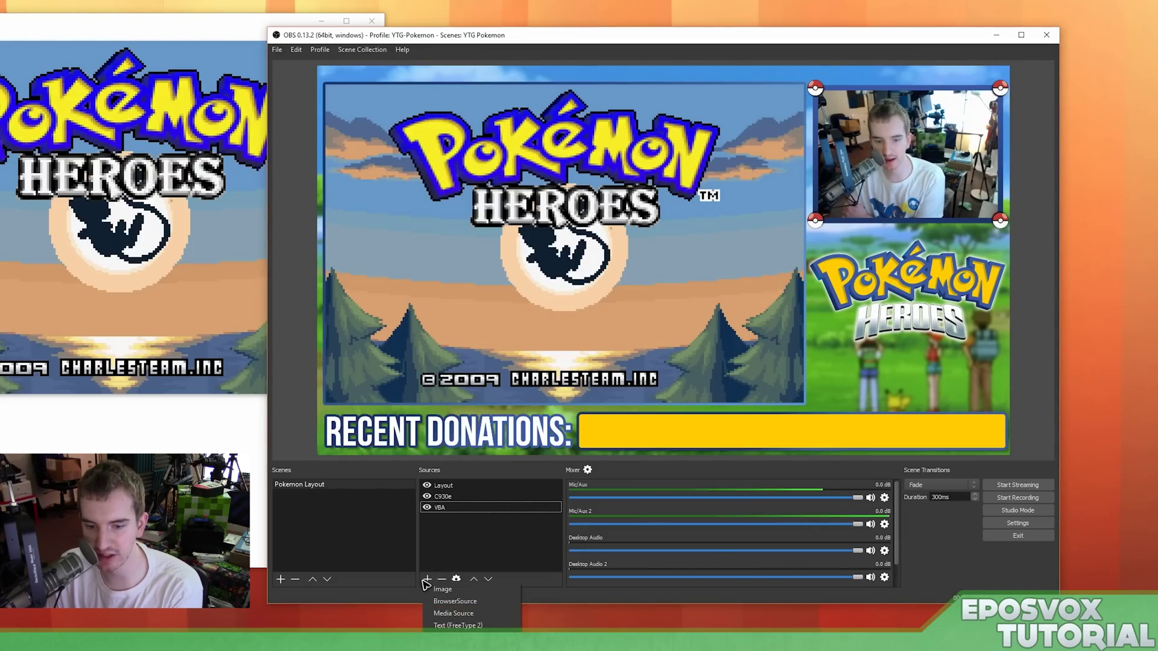
left_click(476, 602)
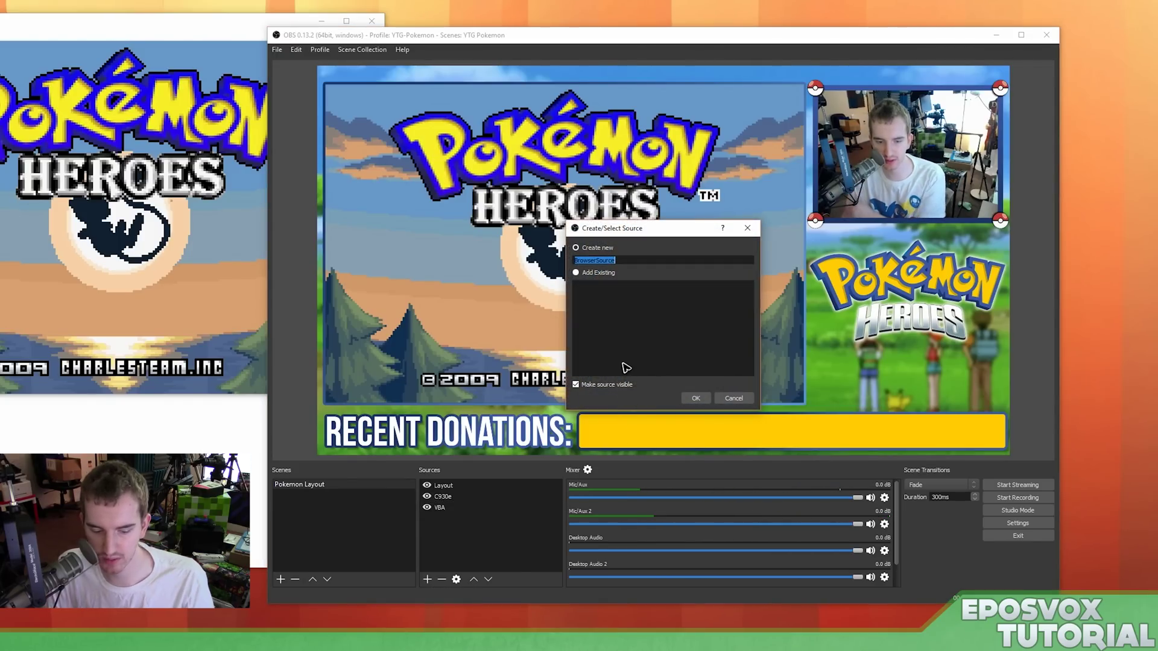
type("DonationTi")
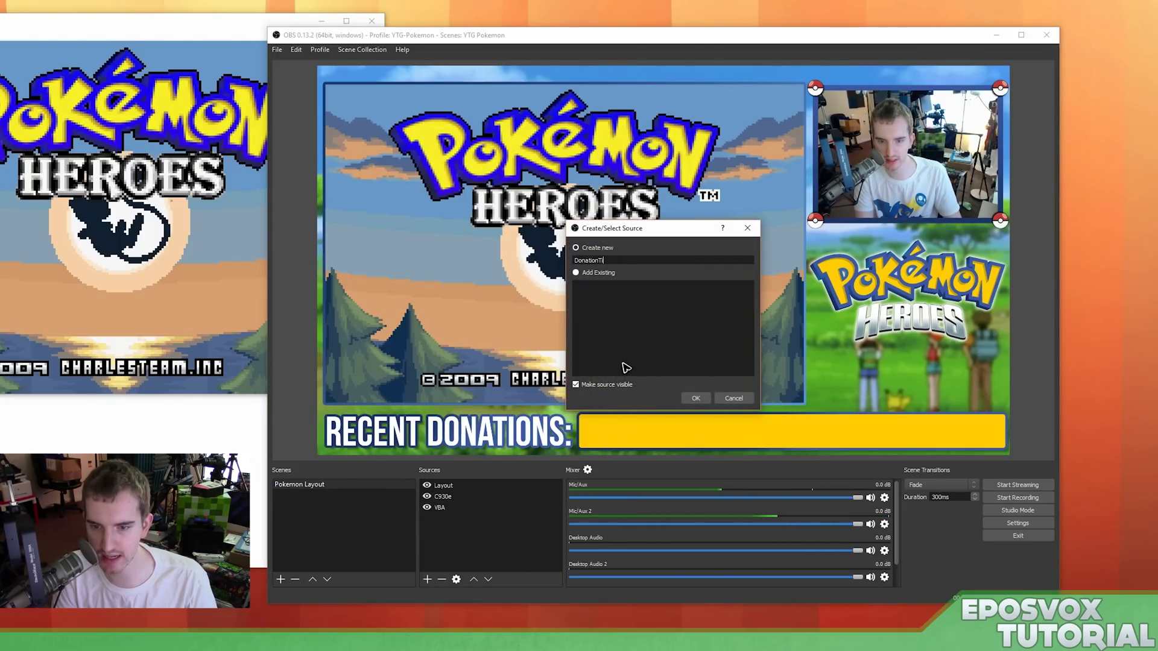
type("ck")
key("Return")
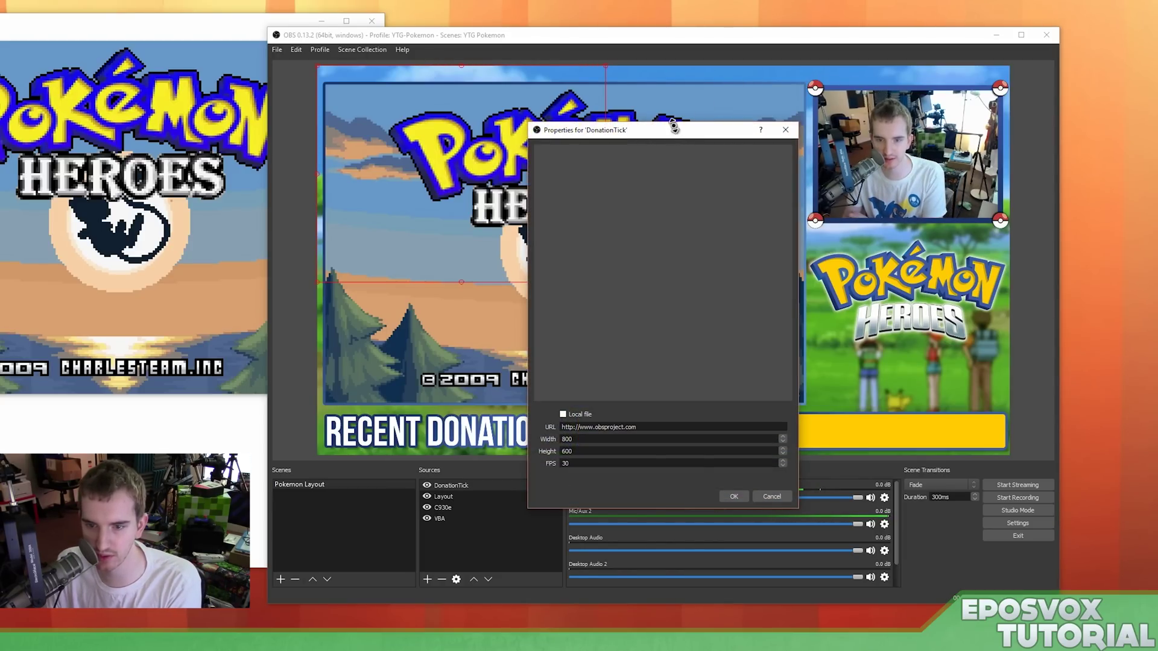
left_click_drag(623, 129, 217, 181)
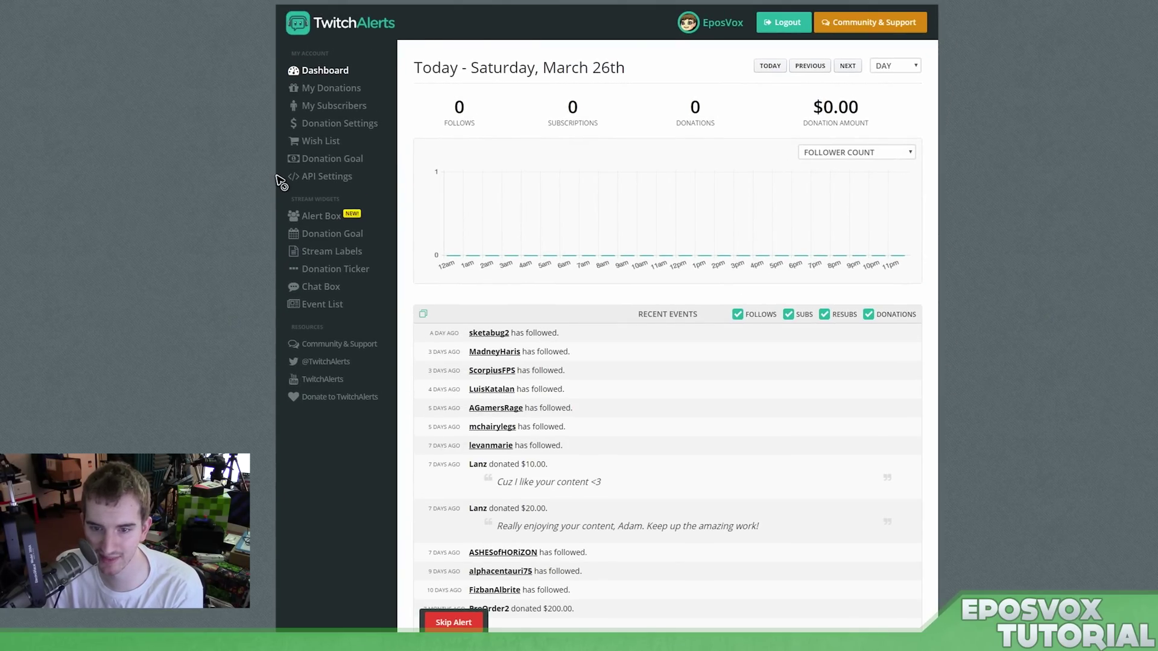
- Open the Donation Ticker widget page in TwitchAlerts
left_click(332, 271)
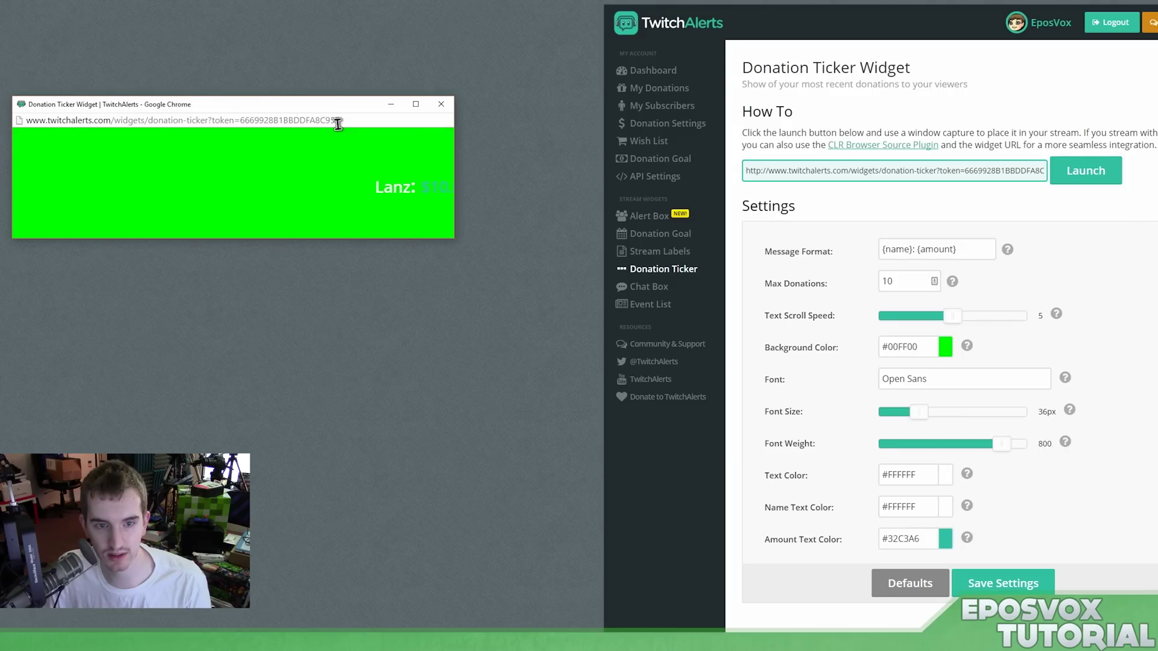
- Paste the ticker widget URL into DonationTick and set width 1200 and FPS 60
key("ctrl+l")
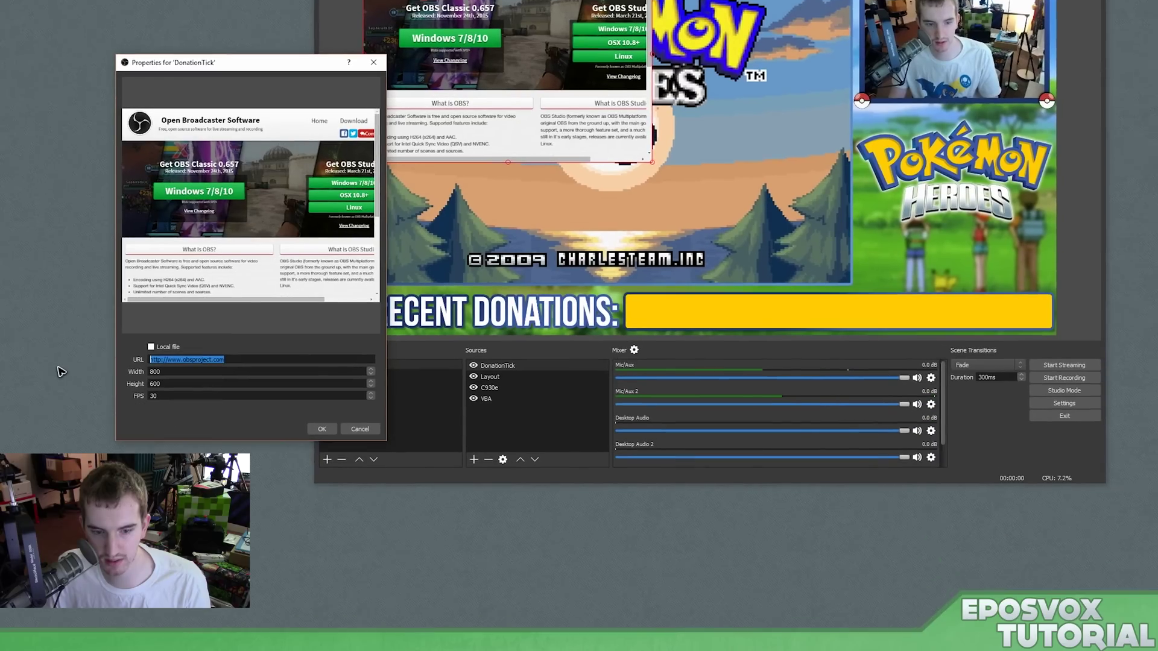
key("ctrl+v")
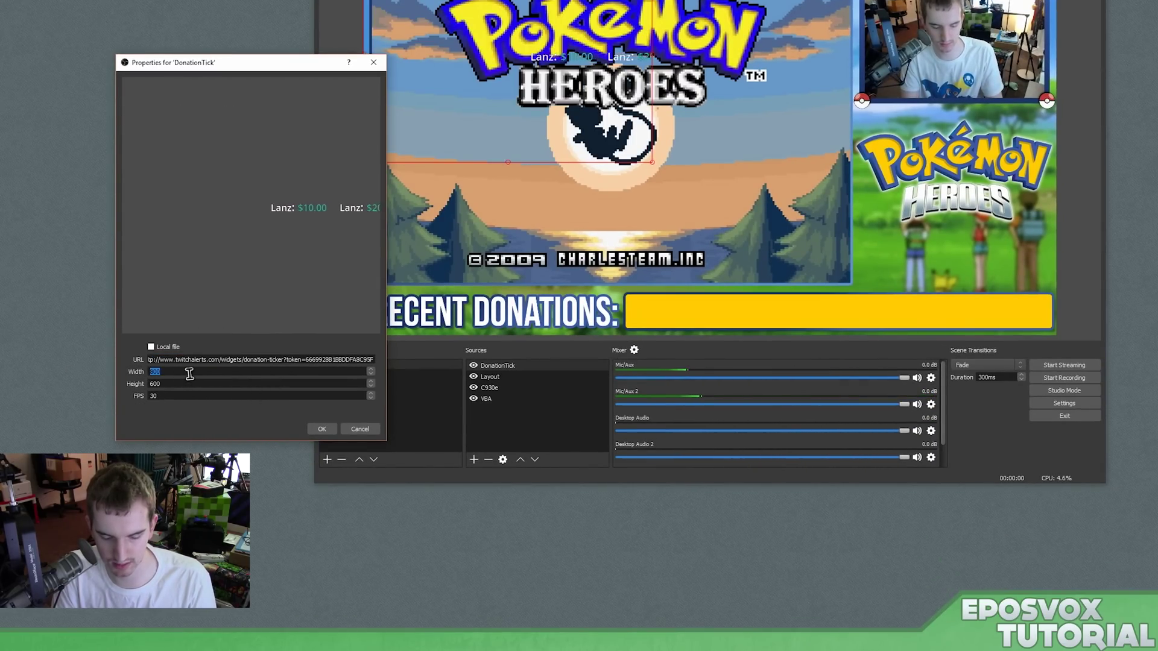
type("1200")
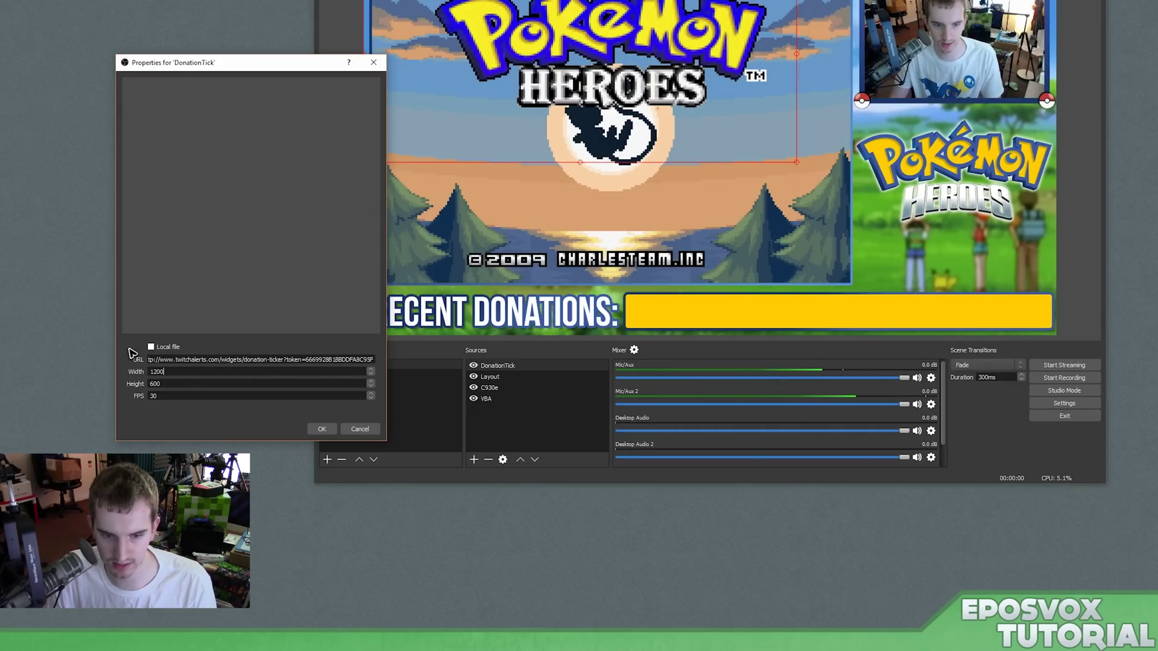
type("60")
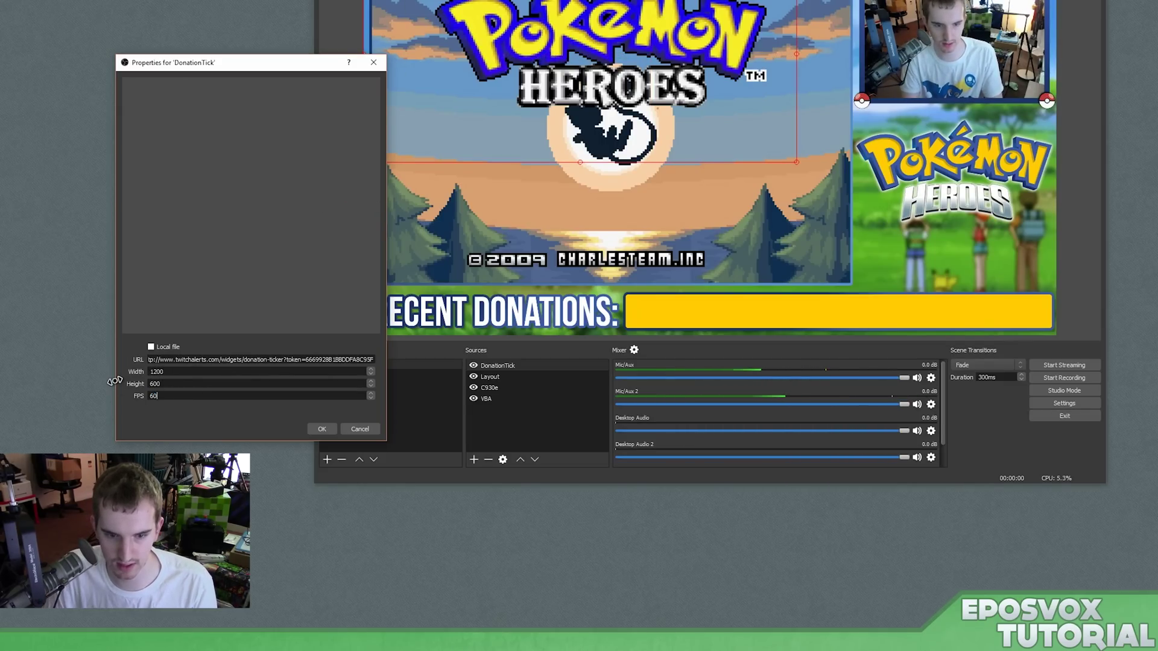
left_click(332, 428)
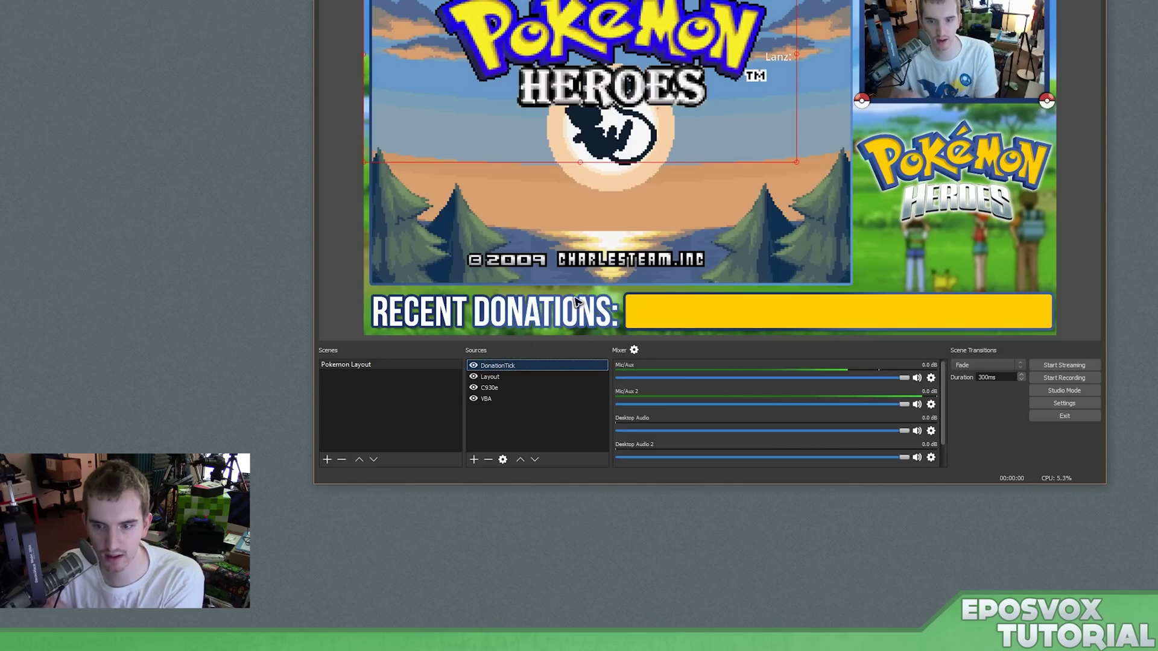
- Move and resize the DonationTick ticker to sit inside the yellow Recent Donations bar
left_click_drag(787, 57, 997, 308)
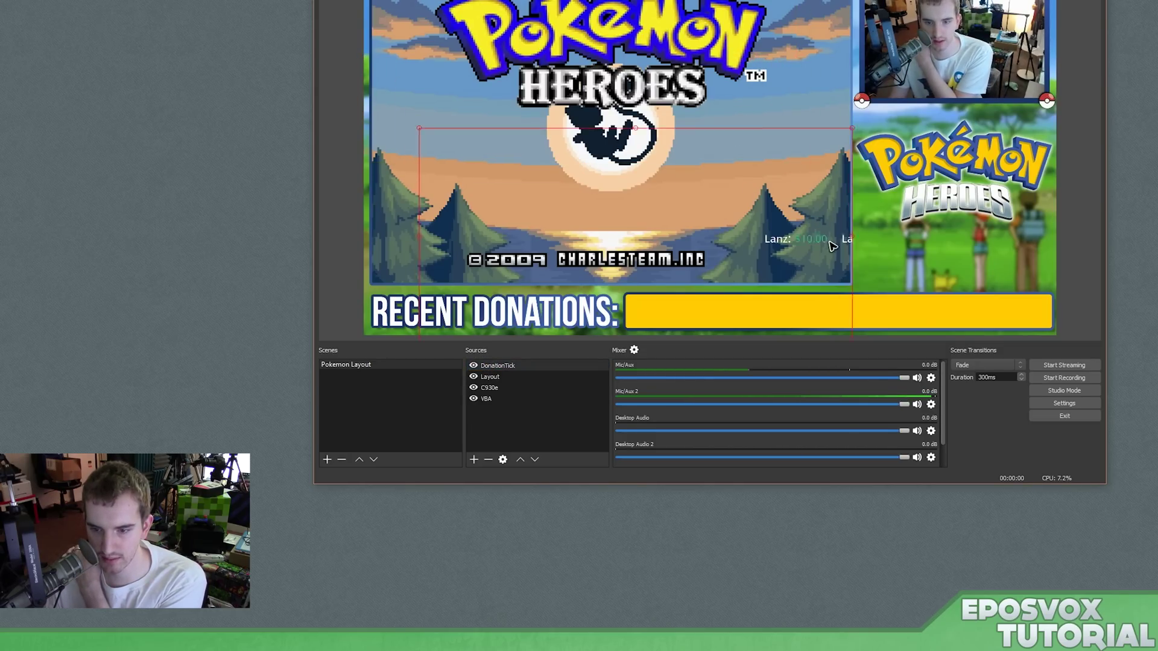
left_click_drag(941, 408, 971, 417)
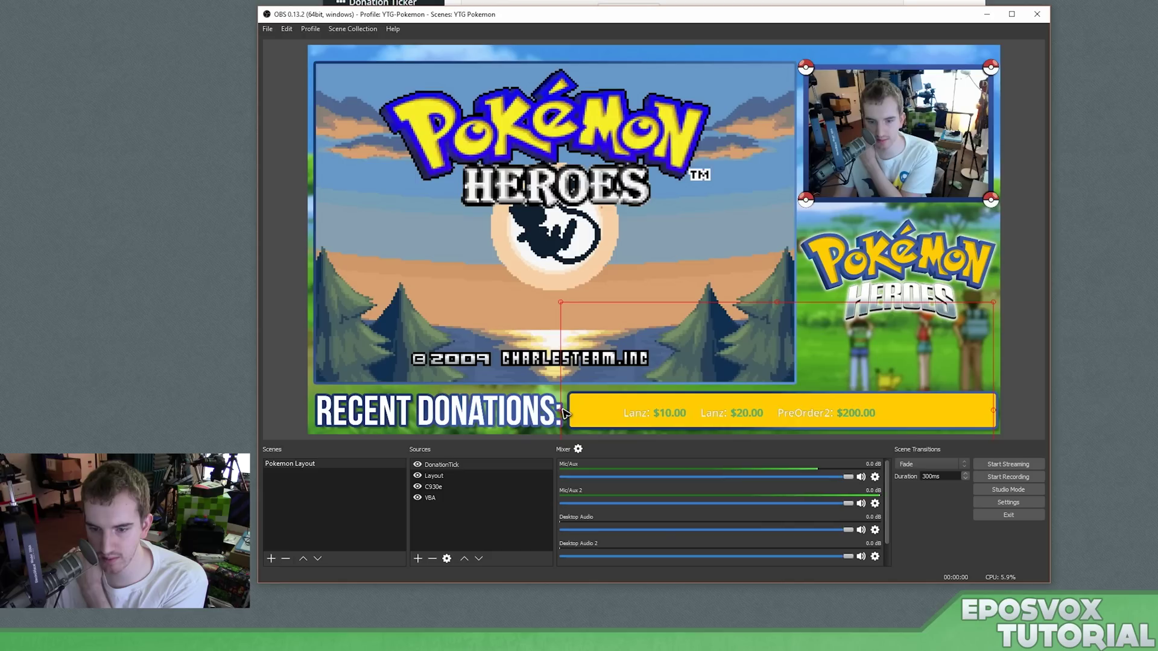
mouse_move(562, 410)
left_mouse_down()
mouse_move(588, 413)
mouse_move(579, 417)
left_mouse_up()
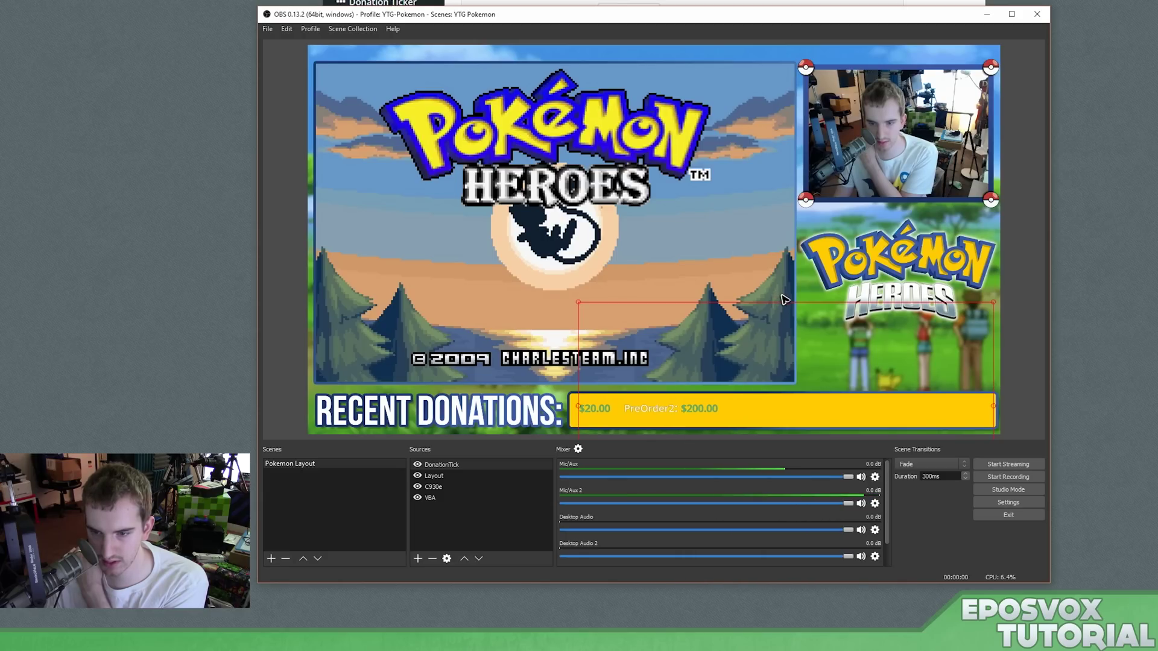
left_click_drag(789, 303, 784, 211)
left_click_drag(741, 328, 709, 386)
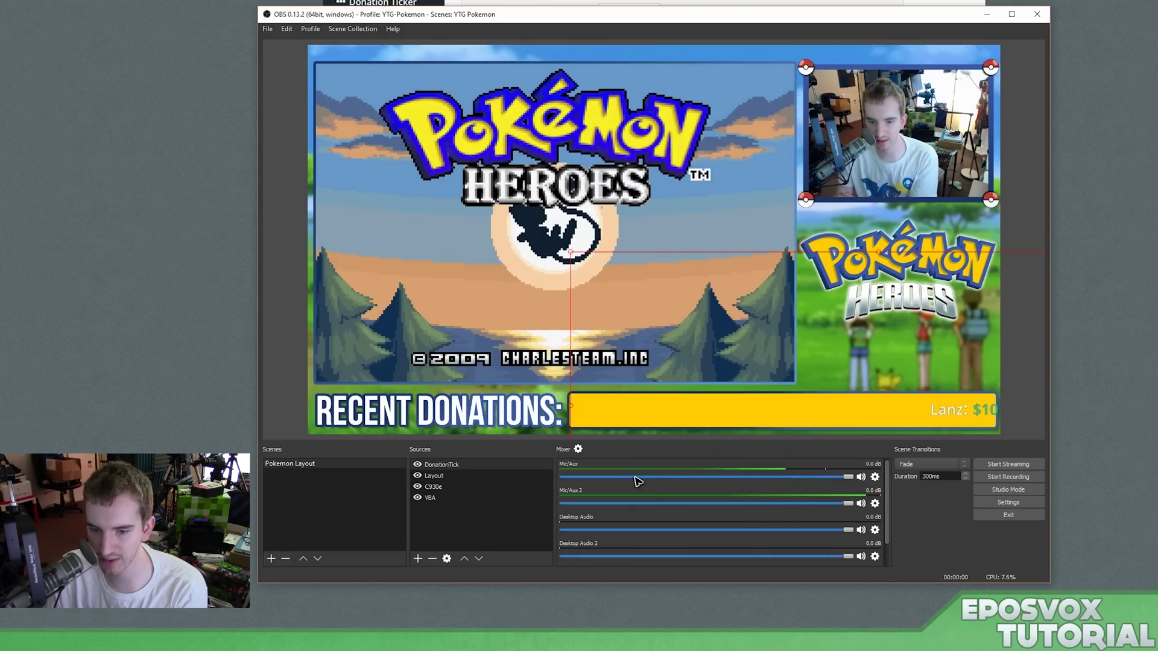
left_click(446, 558)
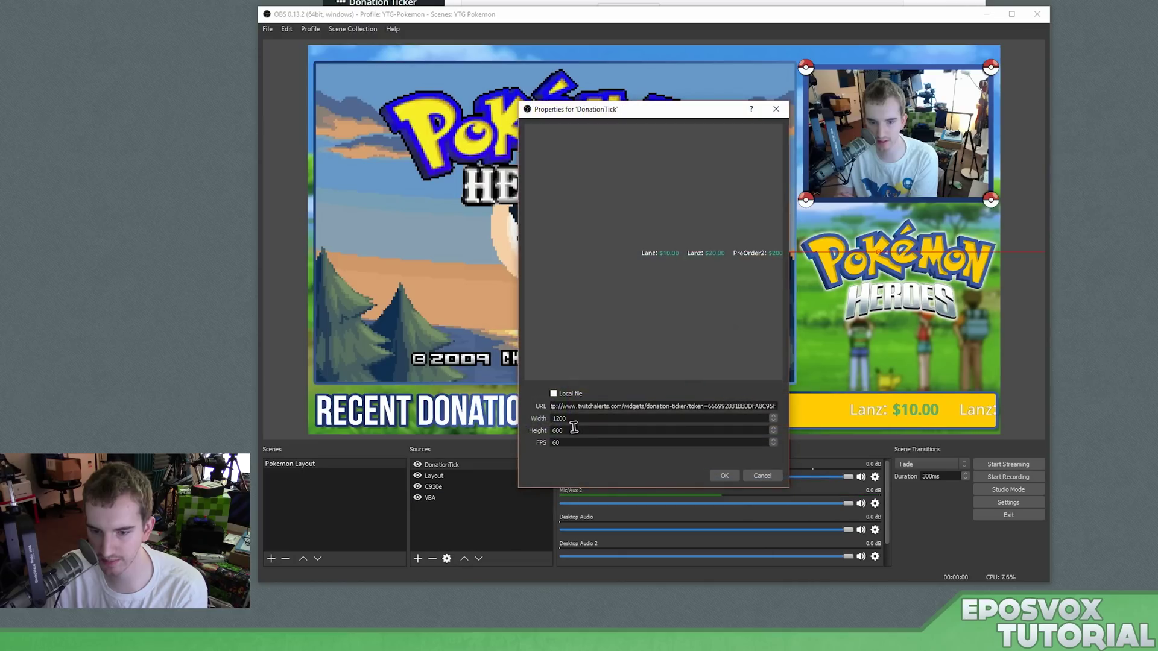
- Add a Crop filter to DonationTick through its Filters window
left_click(762, 476)
right_click(798, 413)
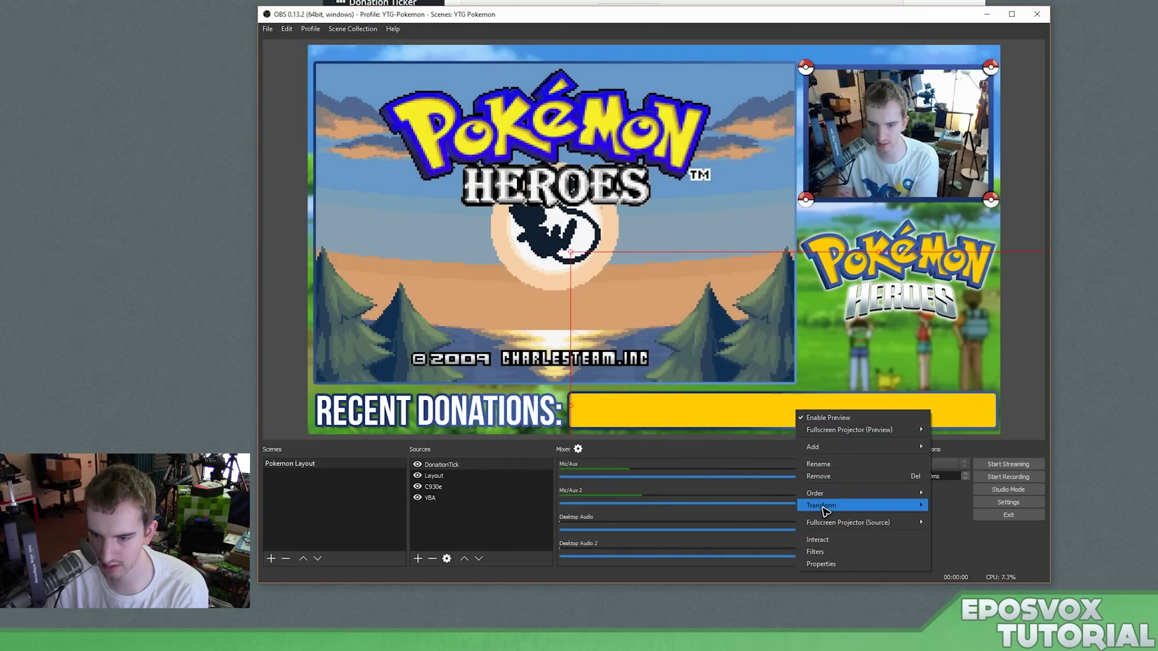
mouse_move(825, 511)
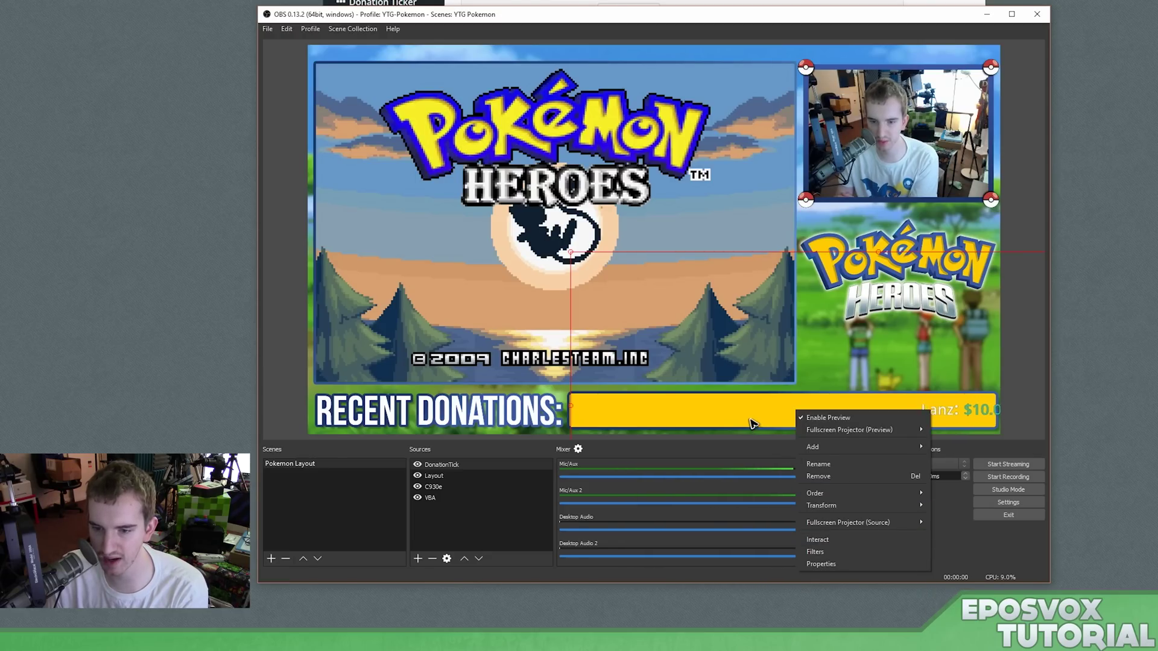
left_click(814, 552)
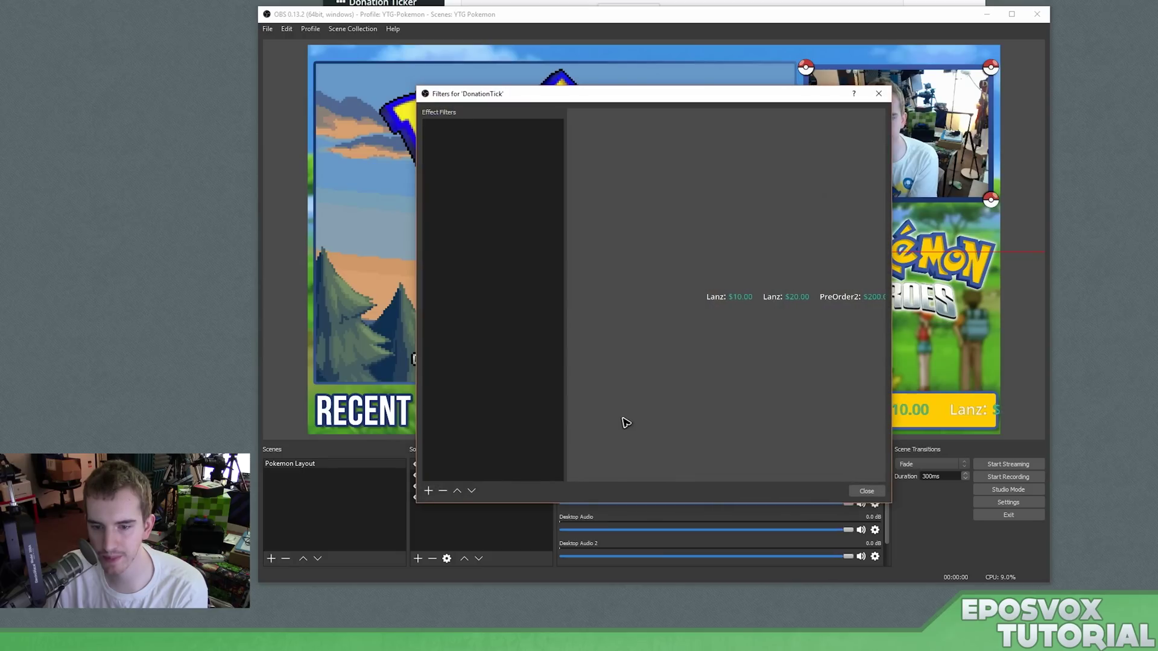
left_click(428, 490)
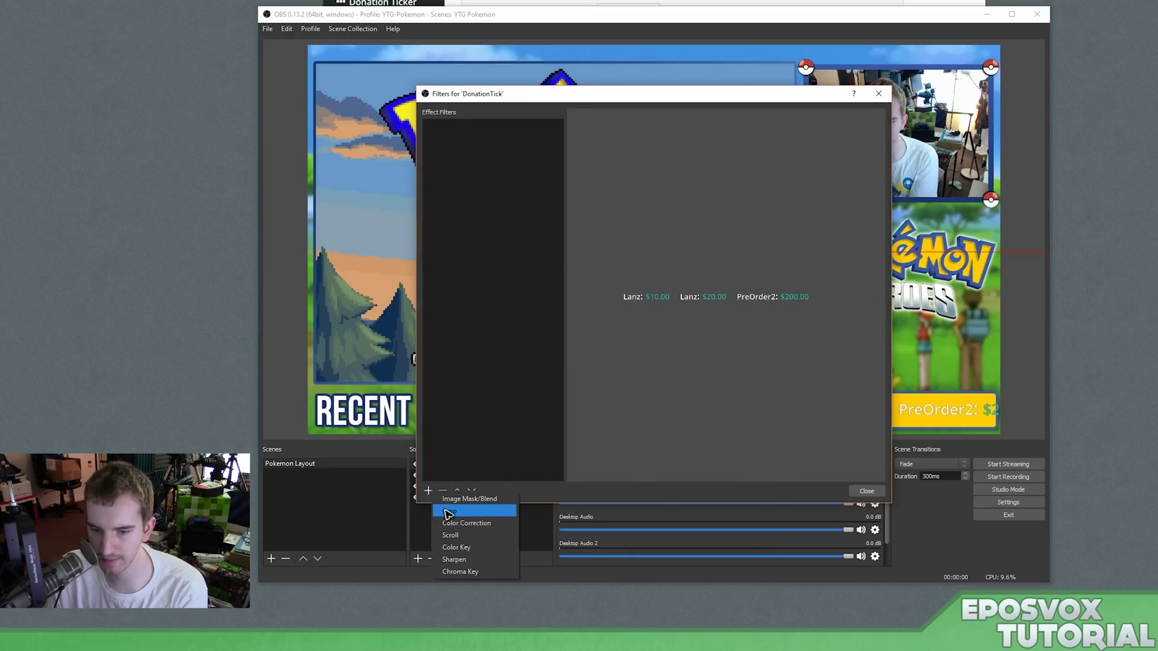
left_click(449, 512)
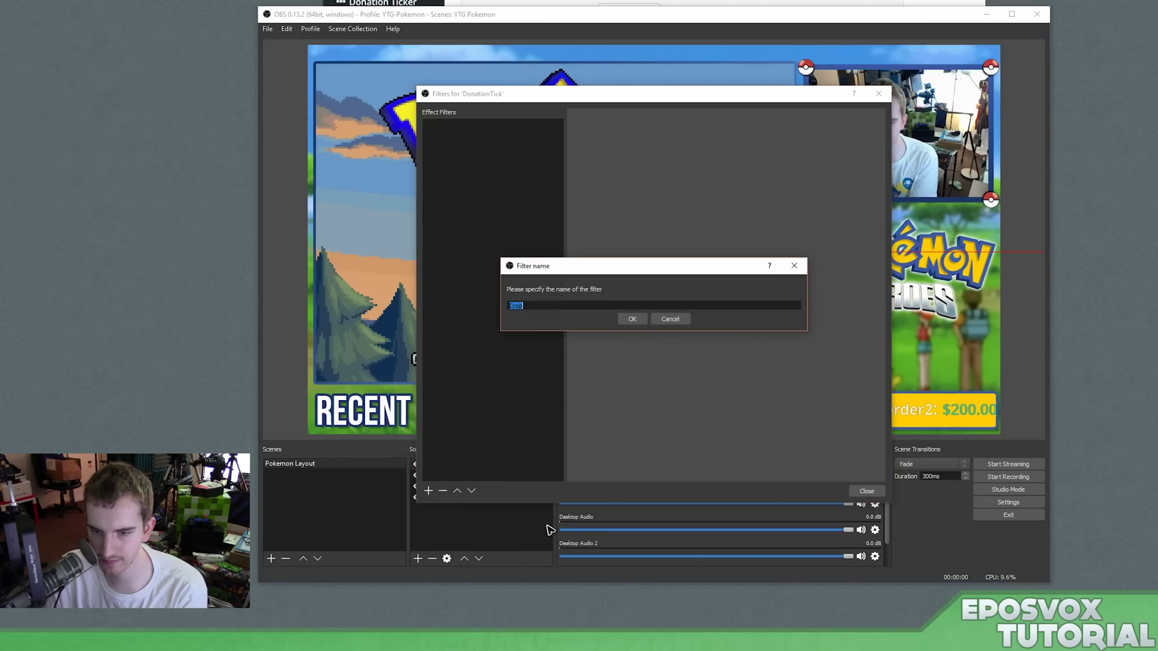
left_click(633, 321)
left_click_drag(711, 103, 299, 154)
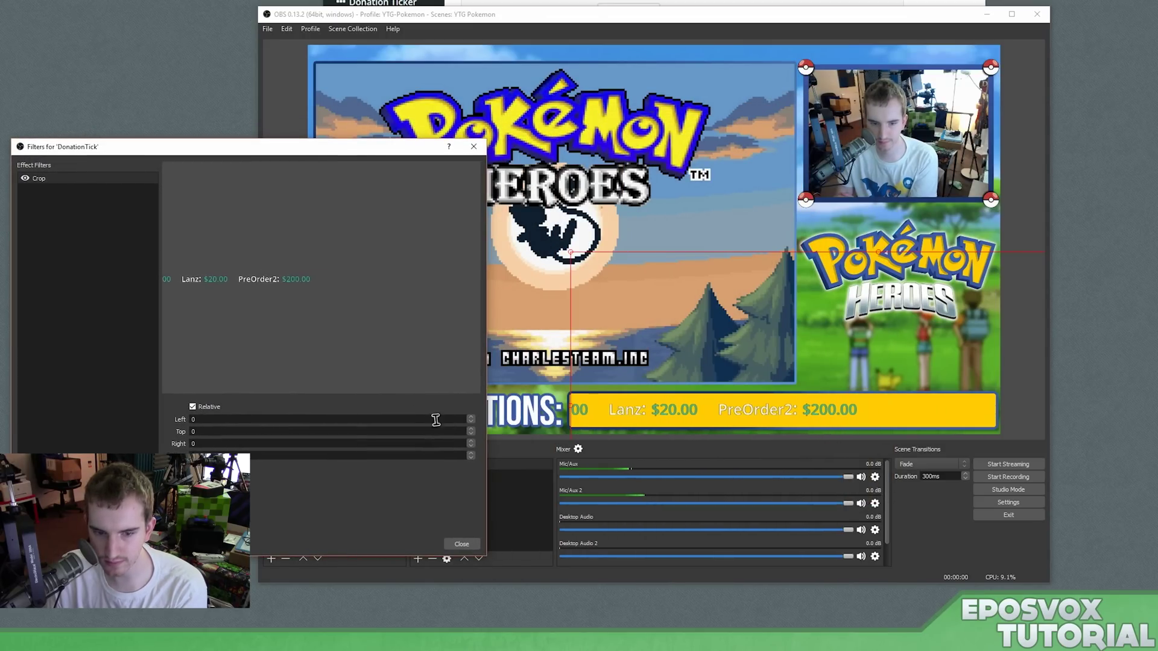
- Try adjusting the ticker Crop filter's Right value, entering 100, then close the dialog
left_click(471, 447)
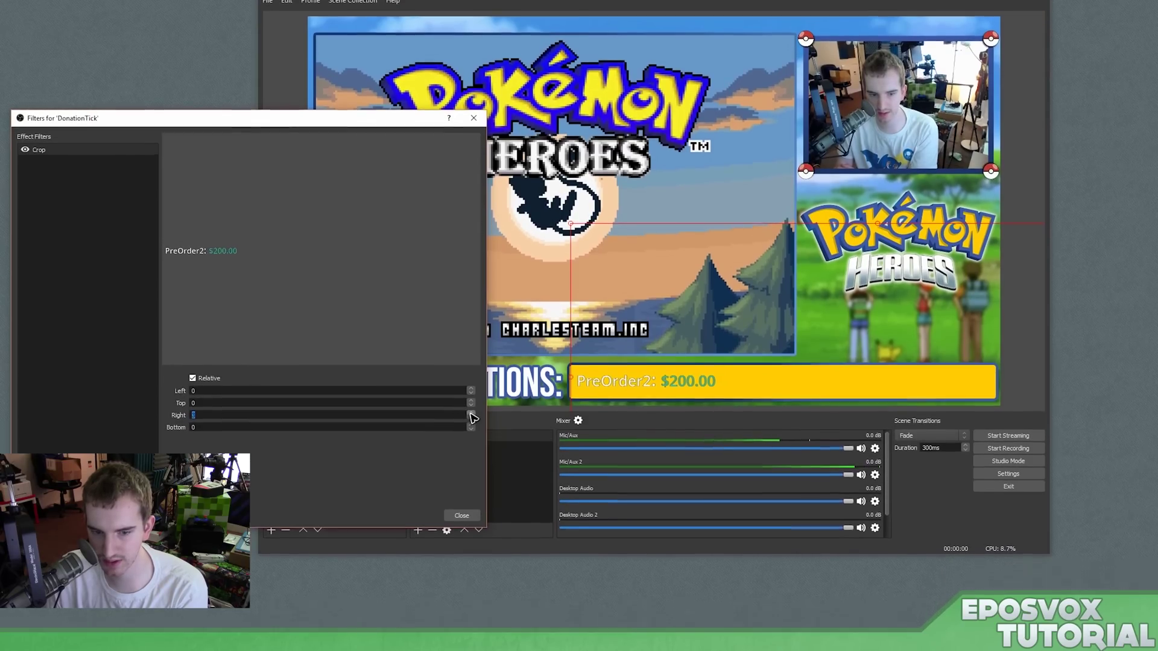
left_click(471, 413)
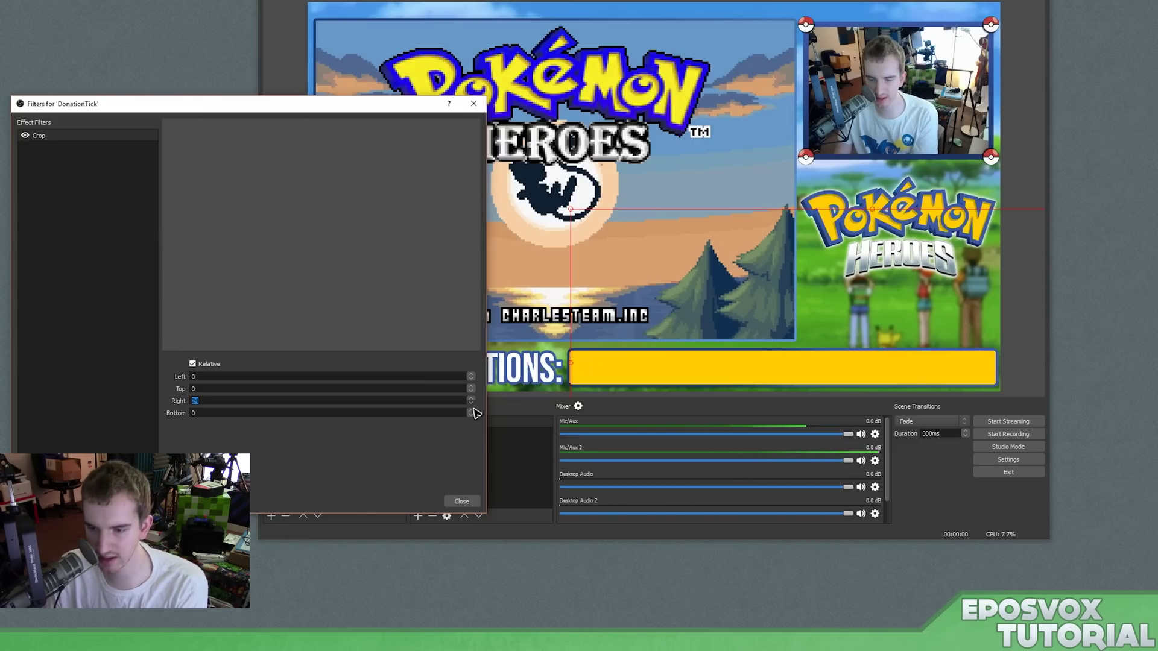
left_click(471, 403)
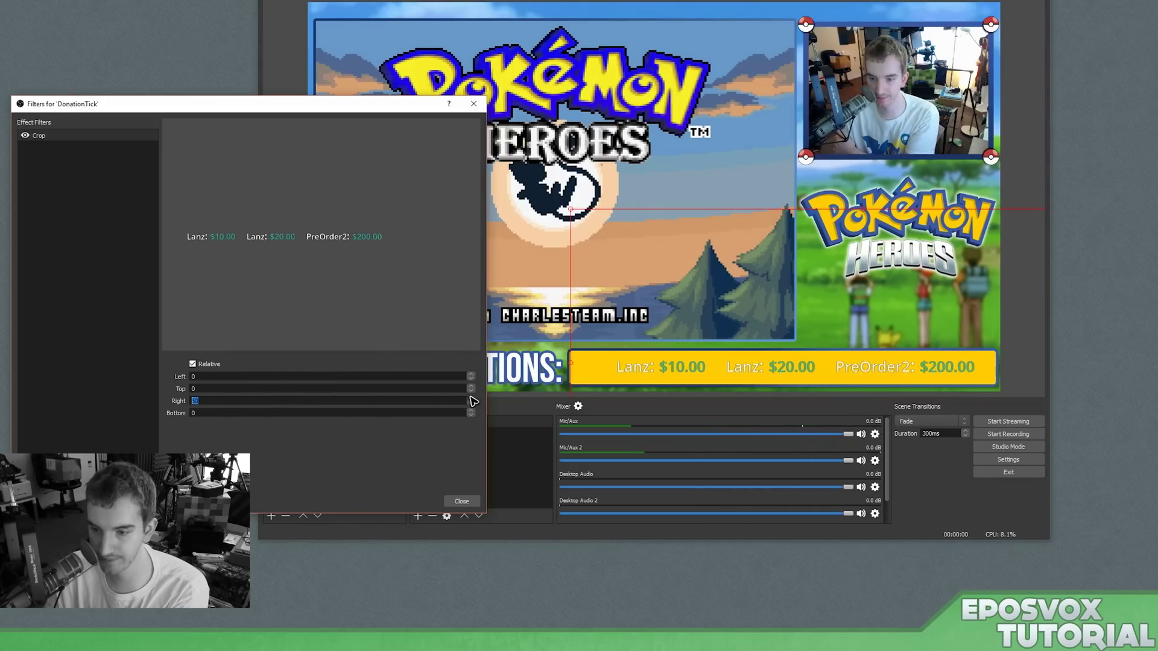
scroll(460, 407, "up", 5)
type("100")
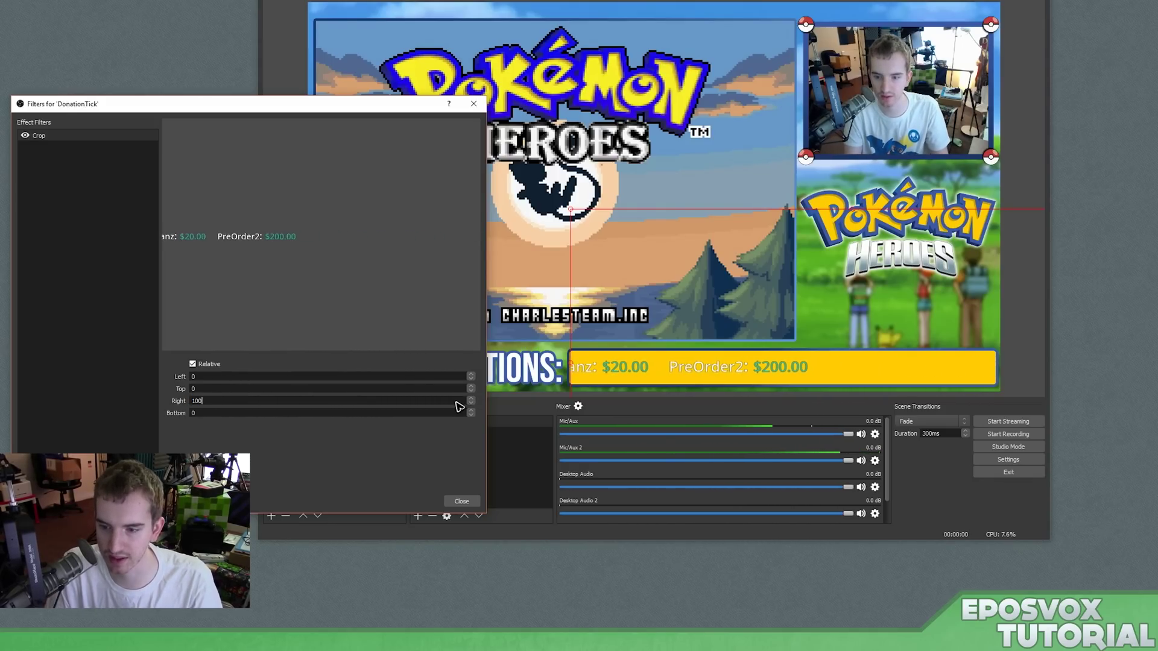
left_click(461, 501)
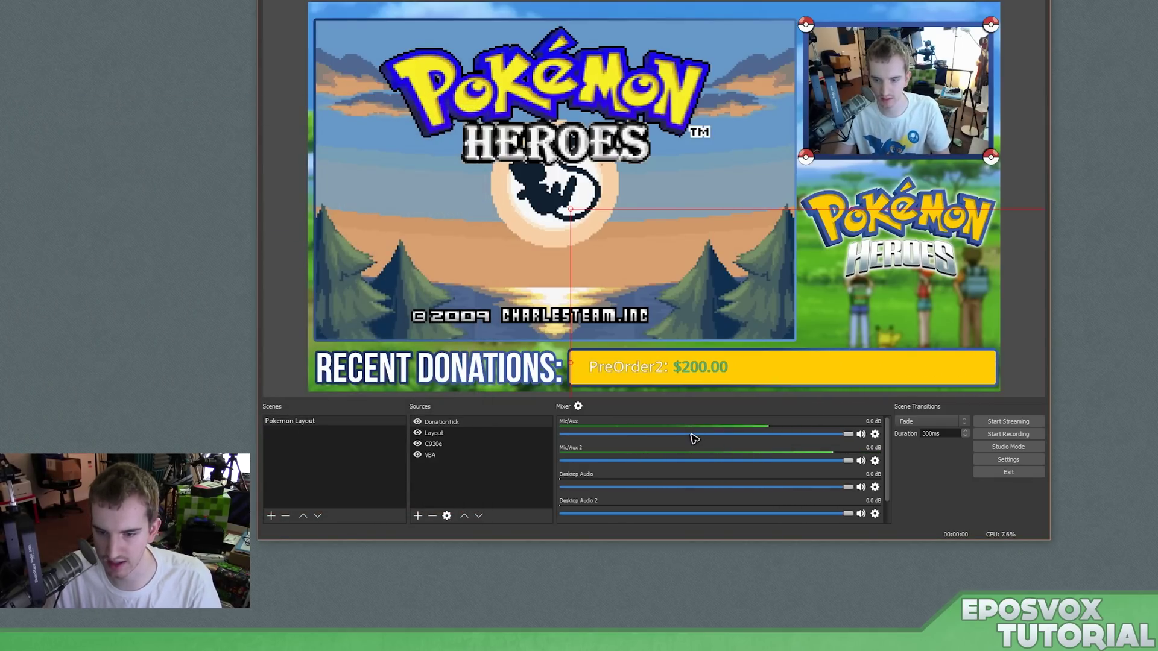
- Reopen DonationTick's filters and raise the Crop Right value through 200 and 300 to 375
right_click(680, 382)
left_click(724, 570)
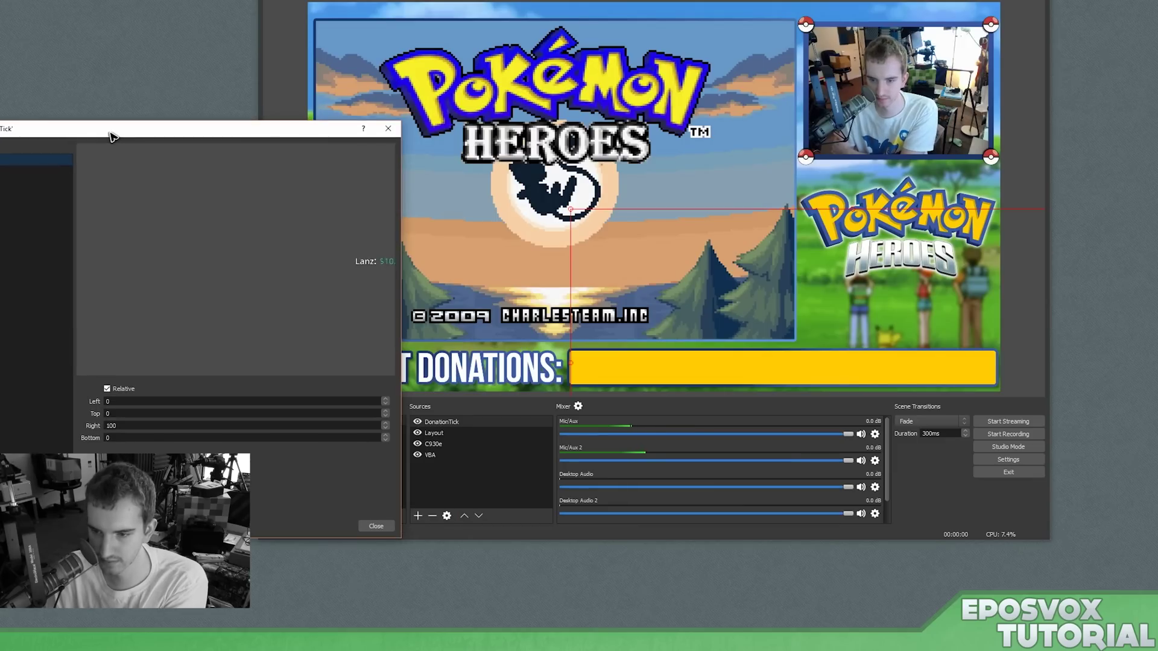
left_click(132, 425)
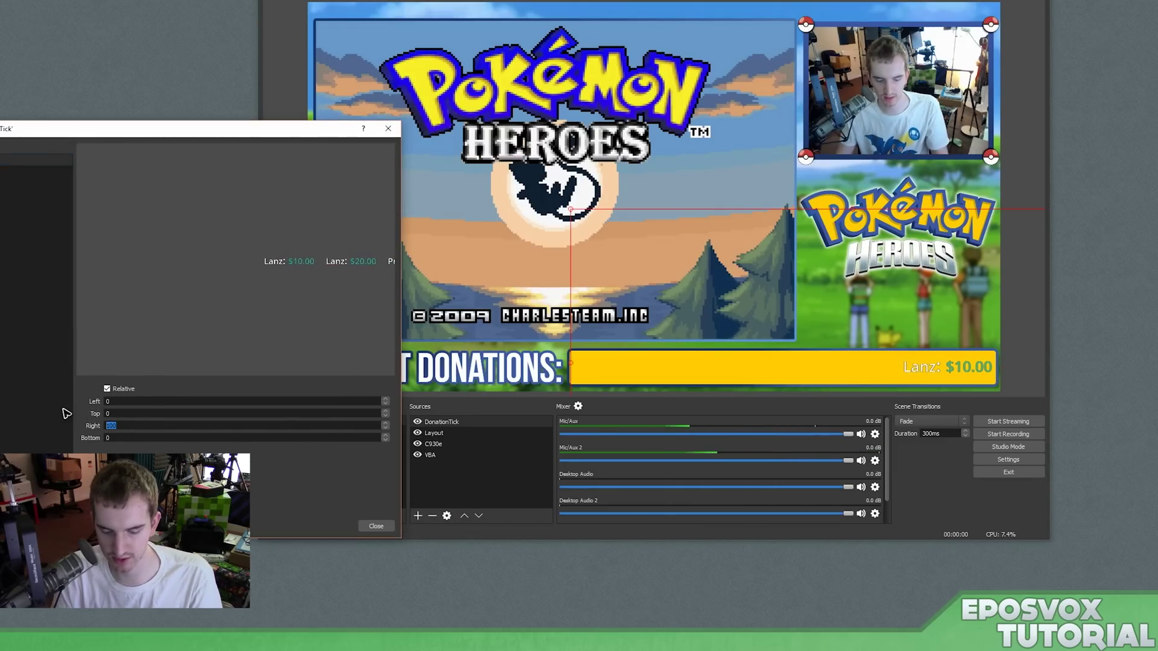
type("200")
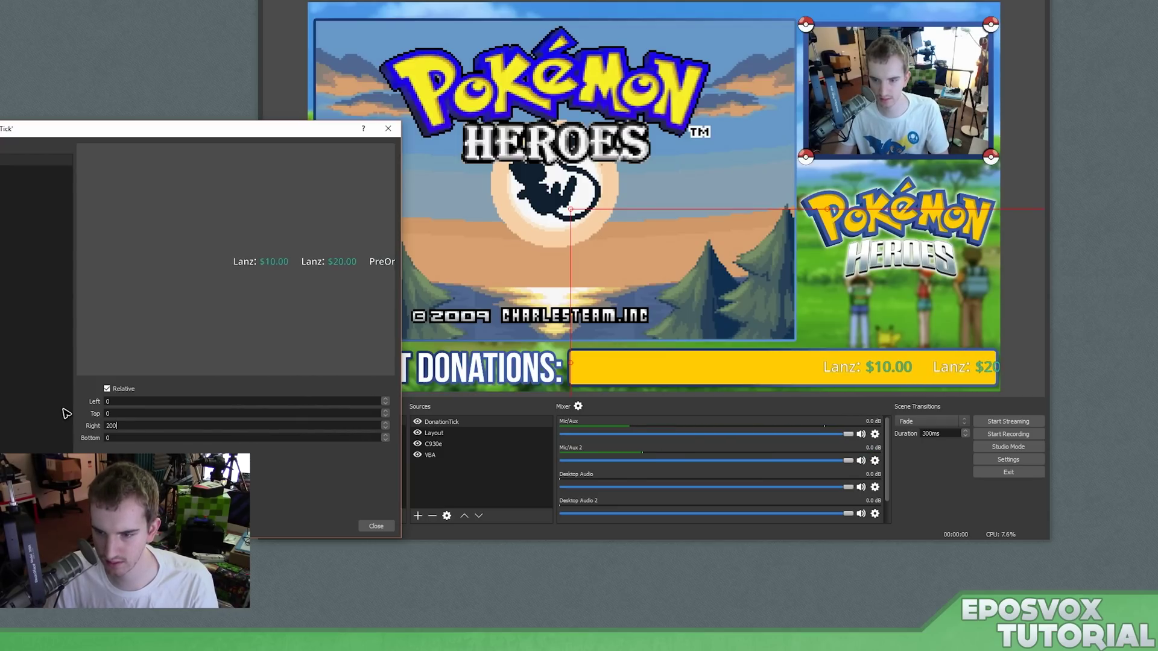
key("Return")
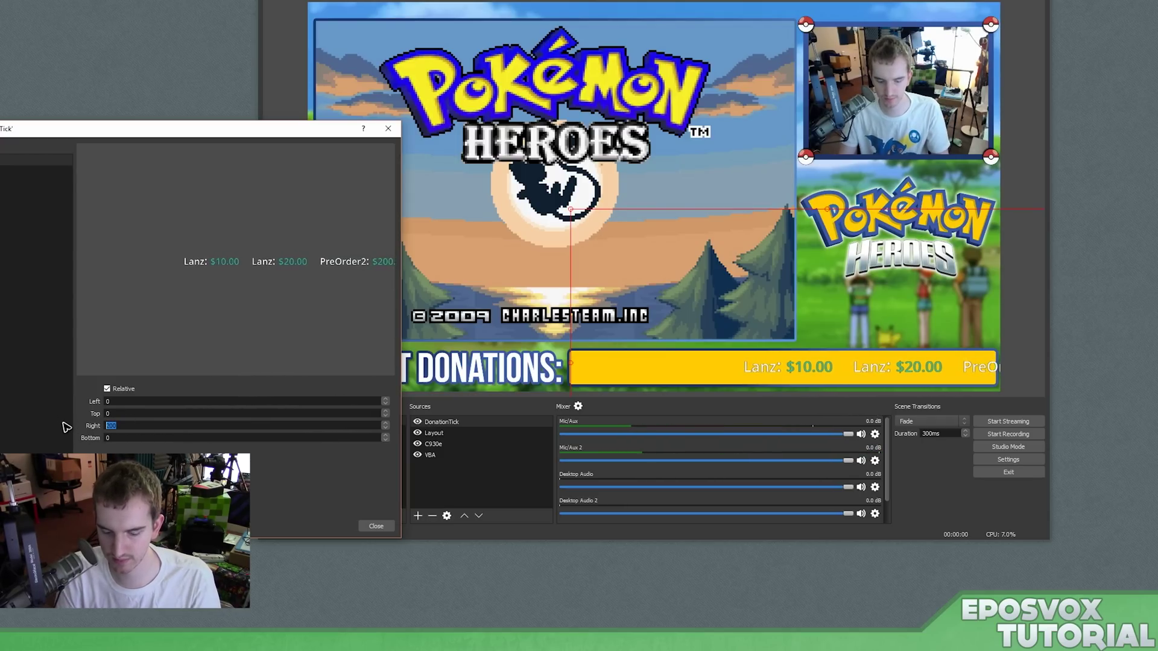
type("300")
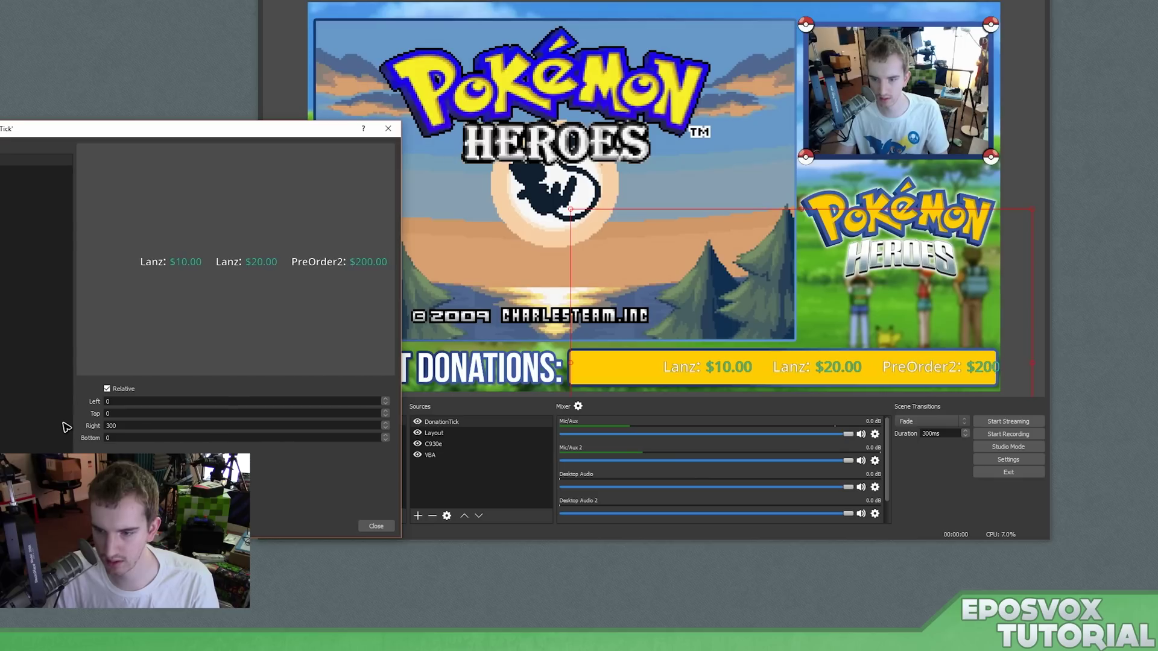
key("Return")
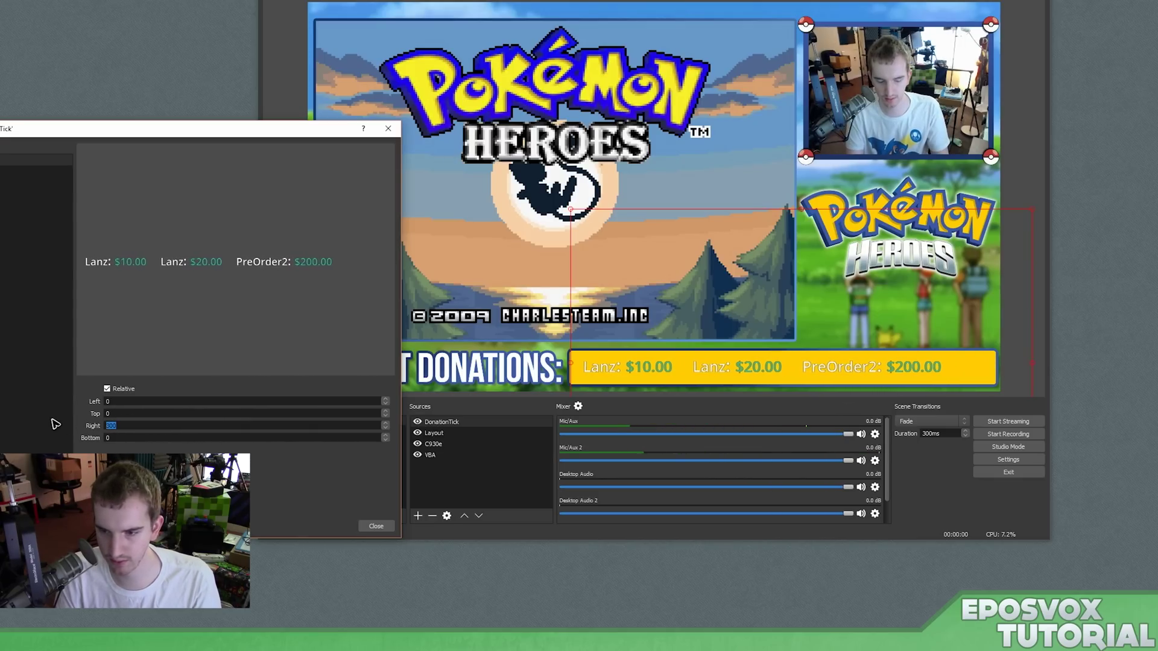
type("40")
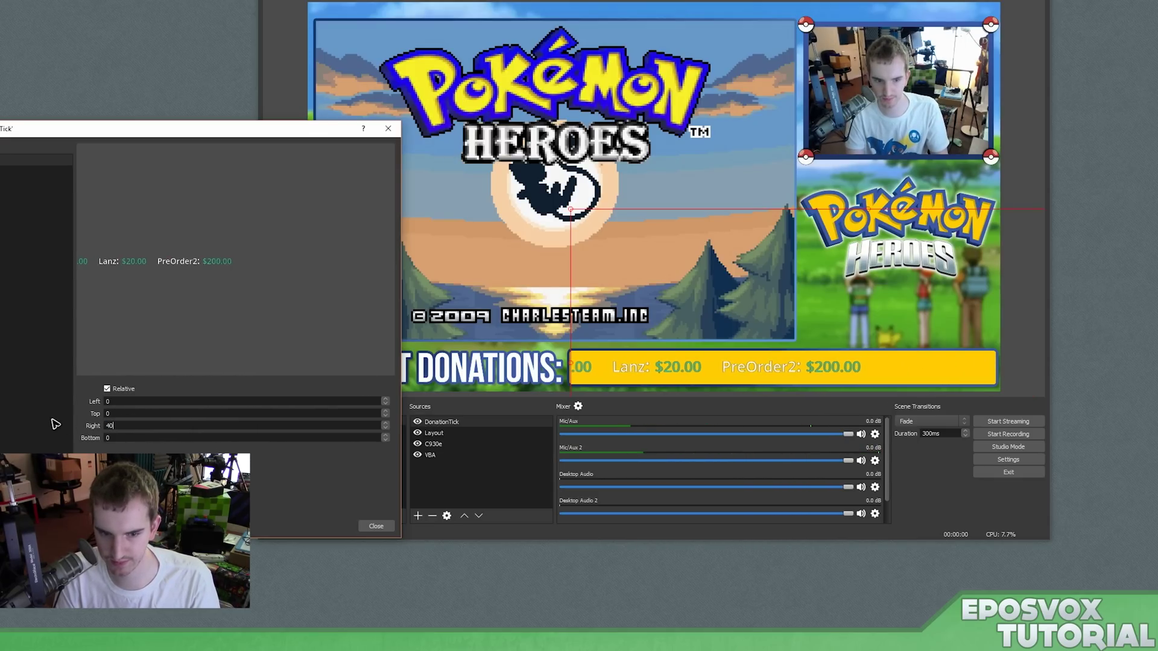
key("BackSpace")
key("BackSpace")
type("375")
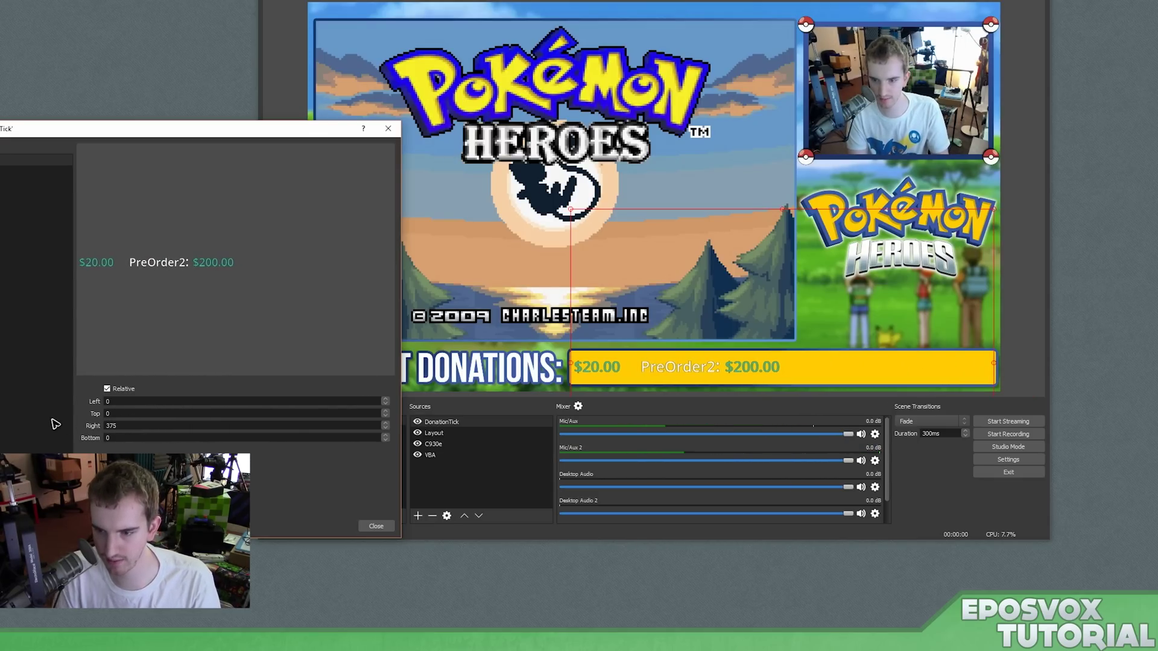
left_click(998, 366)
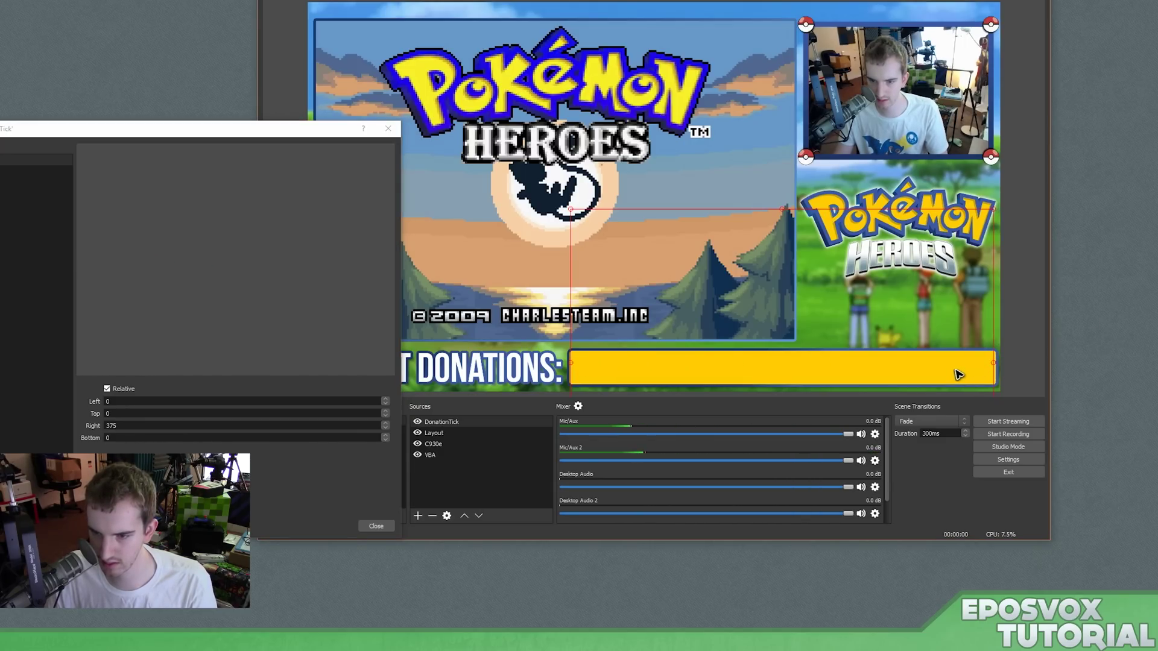
left_click(375, 527)
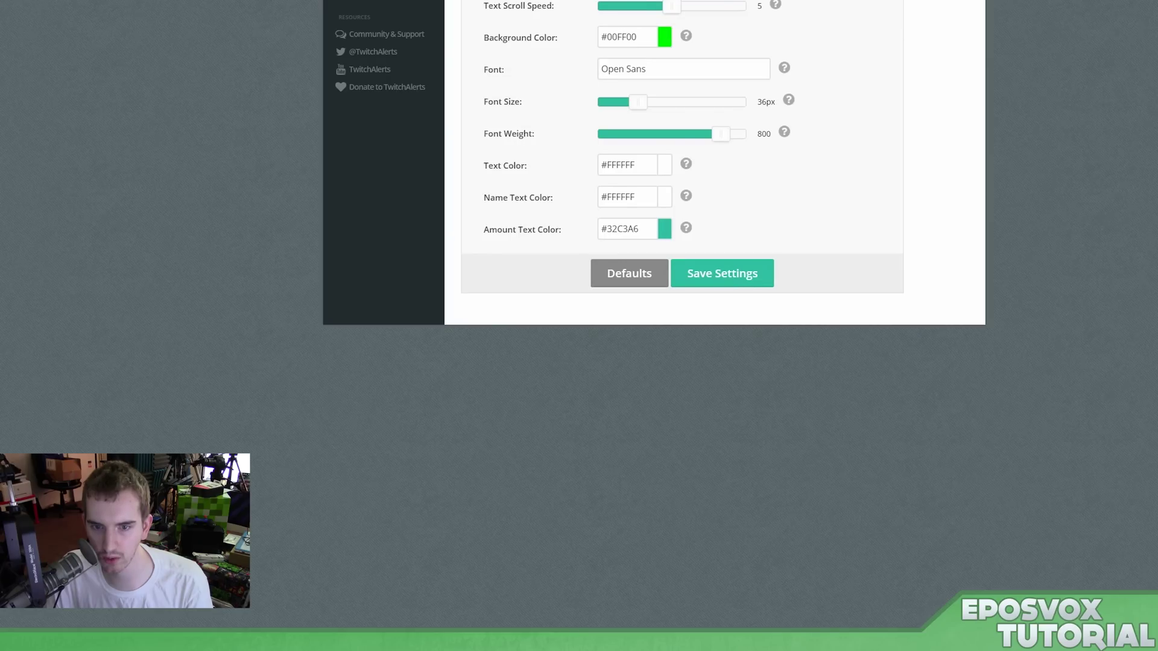
scroll(406, 216, "up", 5)
- Launch the TwitchAlerts Donation Goal widget, then return to OBS
left_click(404, 215)
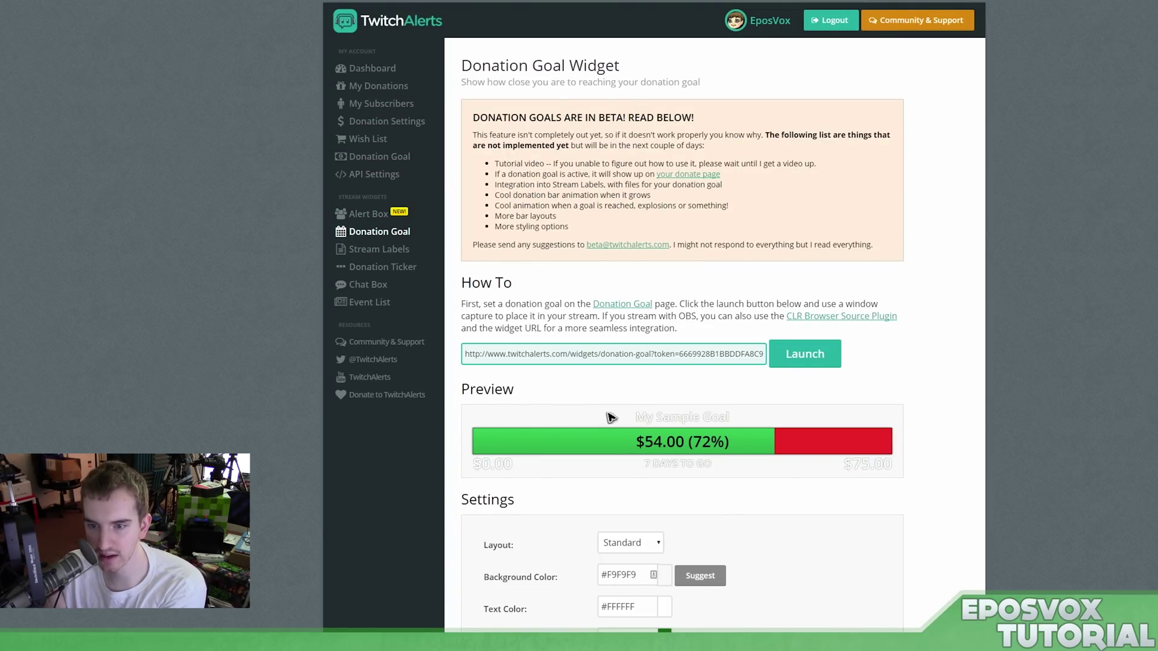
left_click(809, 354)
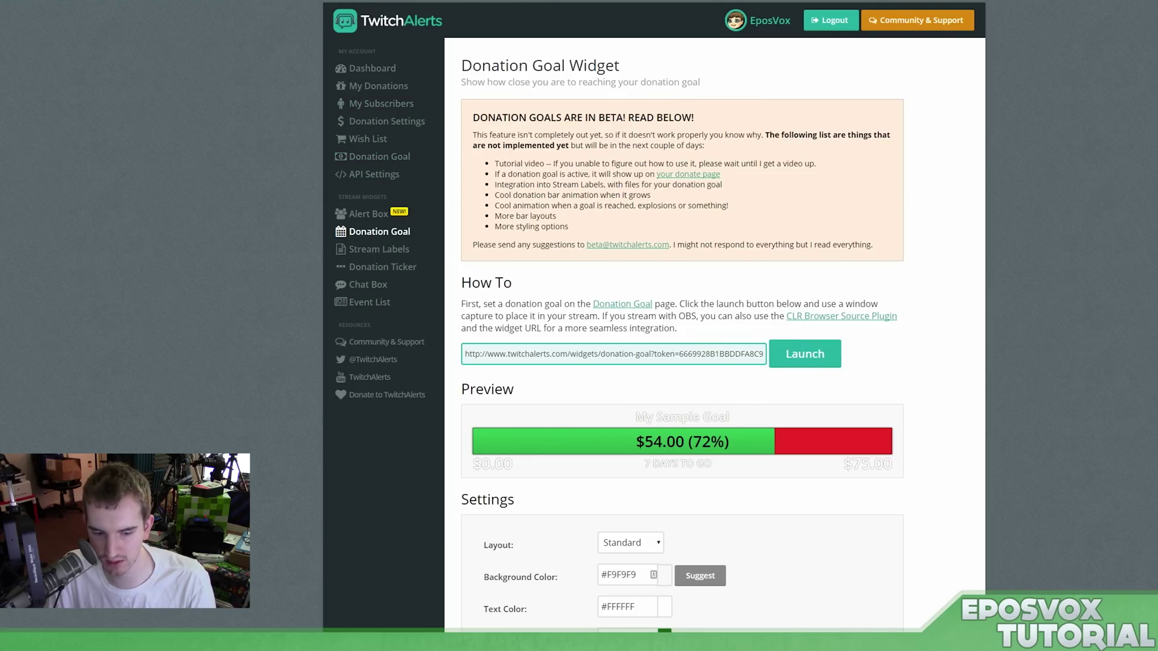
key("alt+Tab")
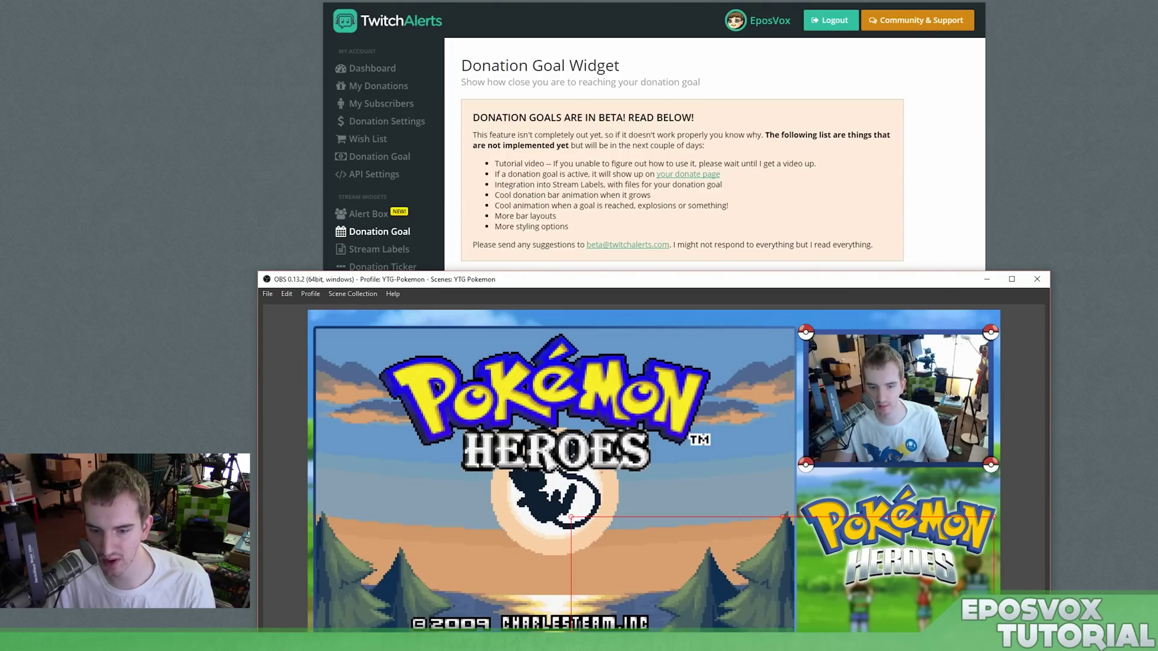
- Create a CLR Browser source named Goal pointing to the donation-goal widget URL
type("G")
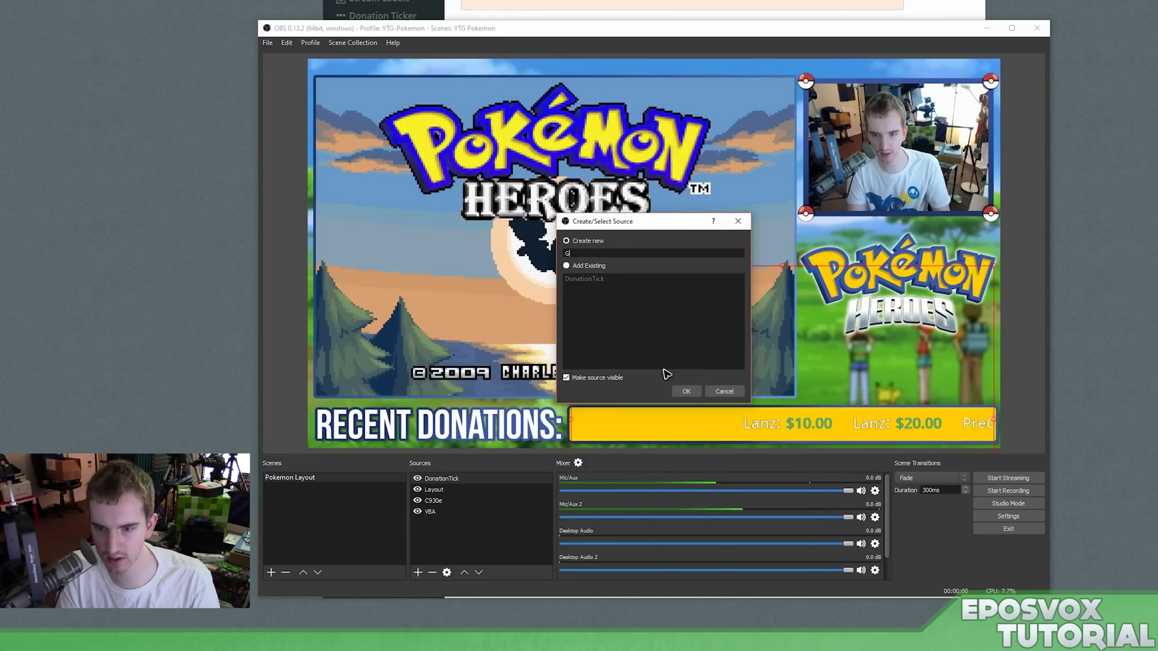
type("oal")
left_click(686, 391)
triple_click(612, 421)
key("ctrl+v")
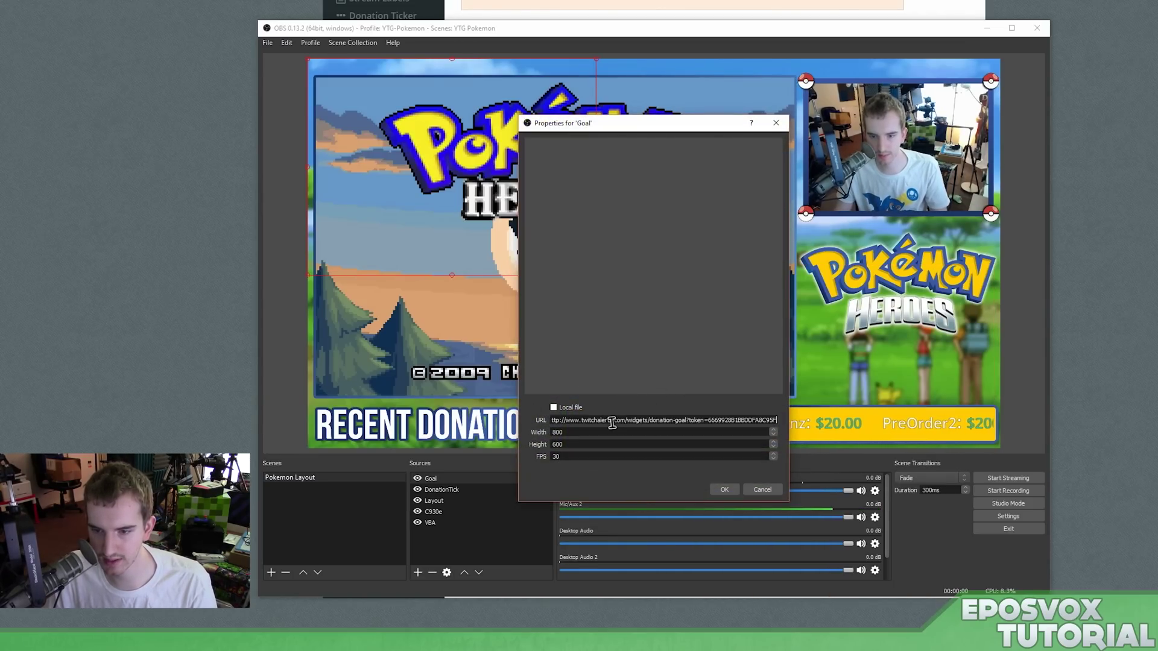
left_click(724, 491)
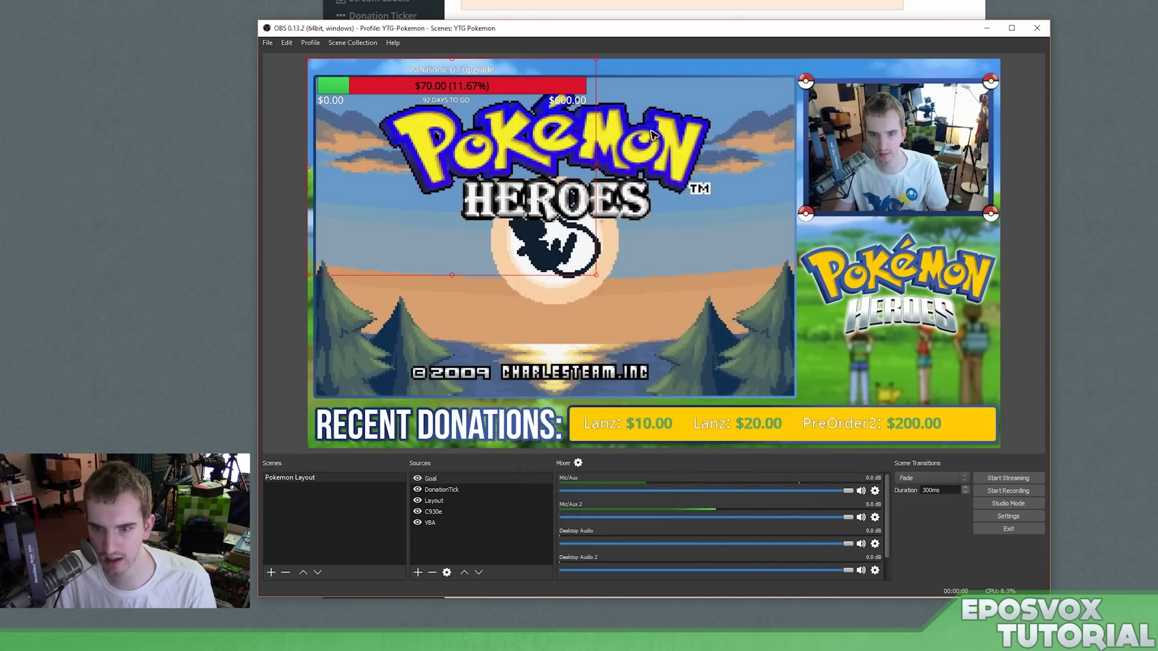
- Shrink the goal bar and place it in the lower right, just above the donation ticker
left_click_drag(555, 94, 960, 372)
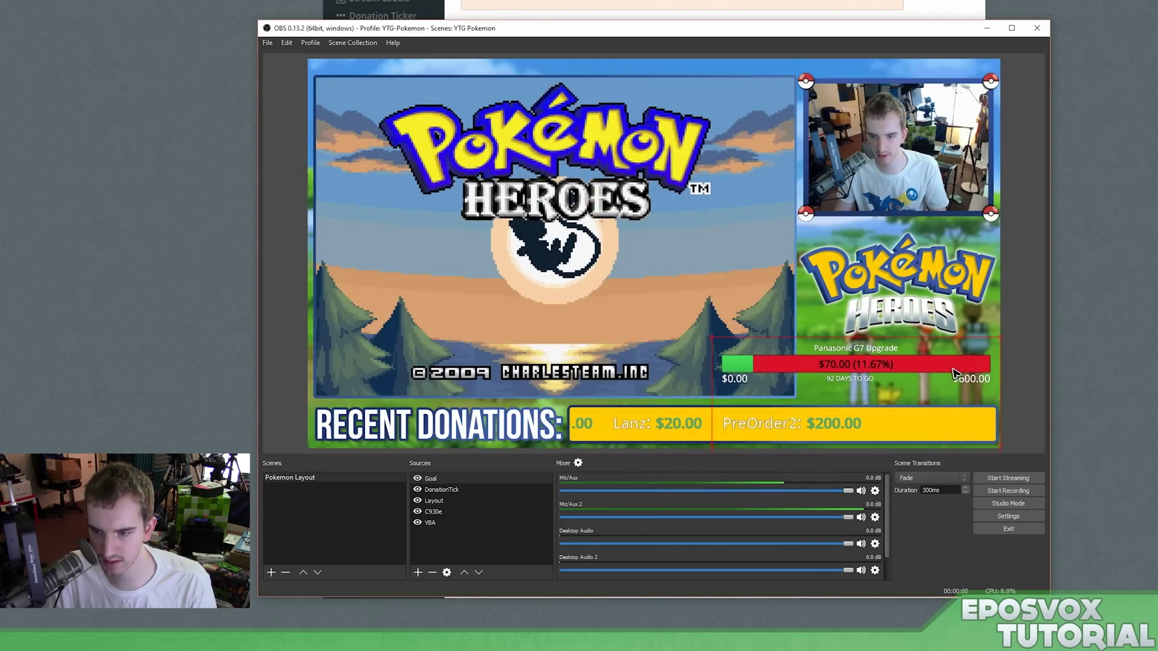
left_click_drag(713, 342, 790, 339)
left_click_drag(850, 416, 900, 361)
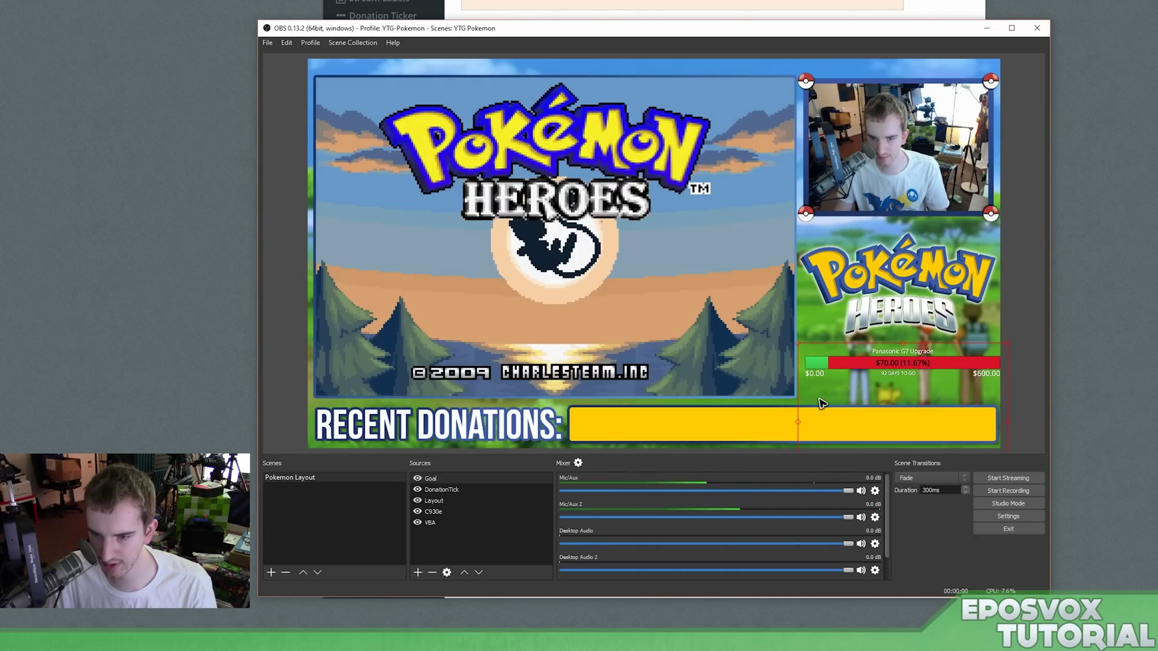
left_click_drag(807, 422, 846, 392)
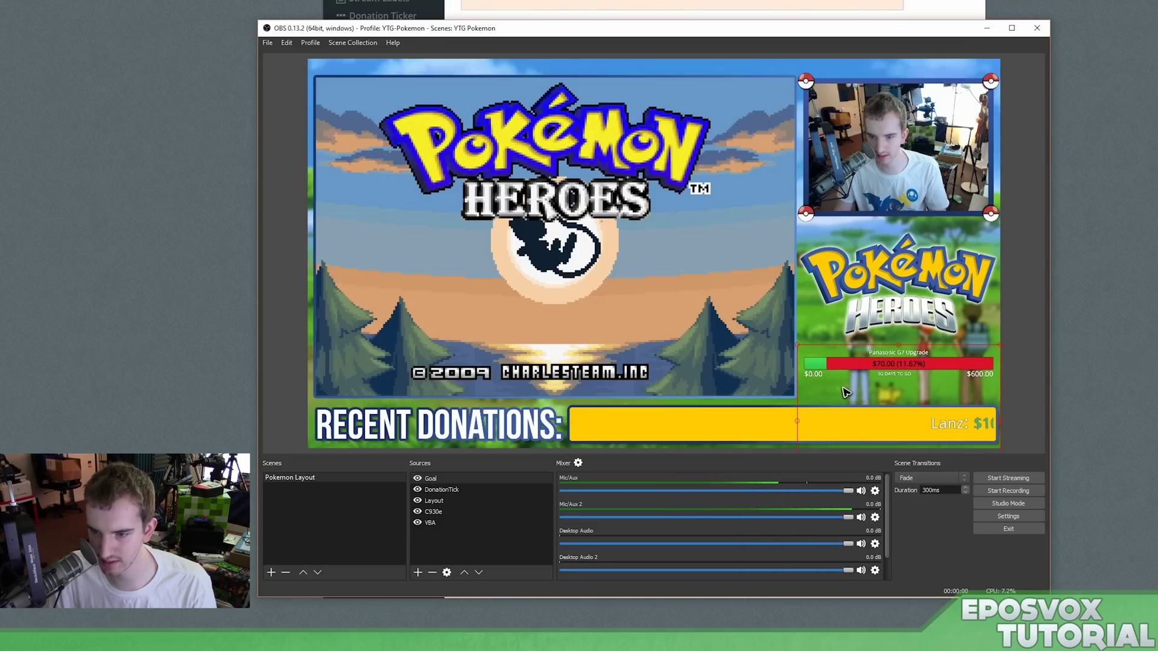
left_click_drag(846, 392, 845, 394)
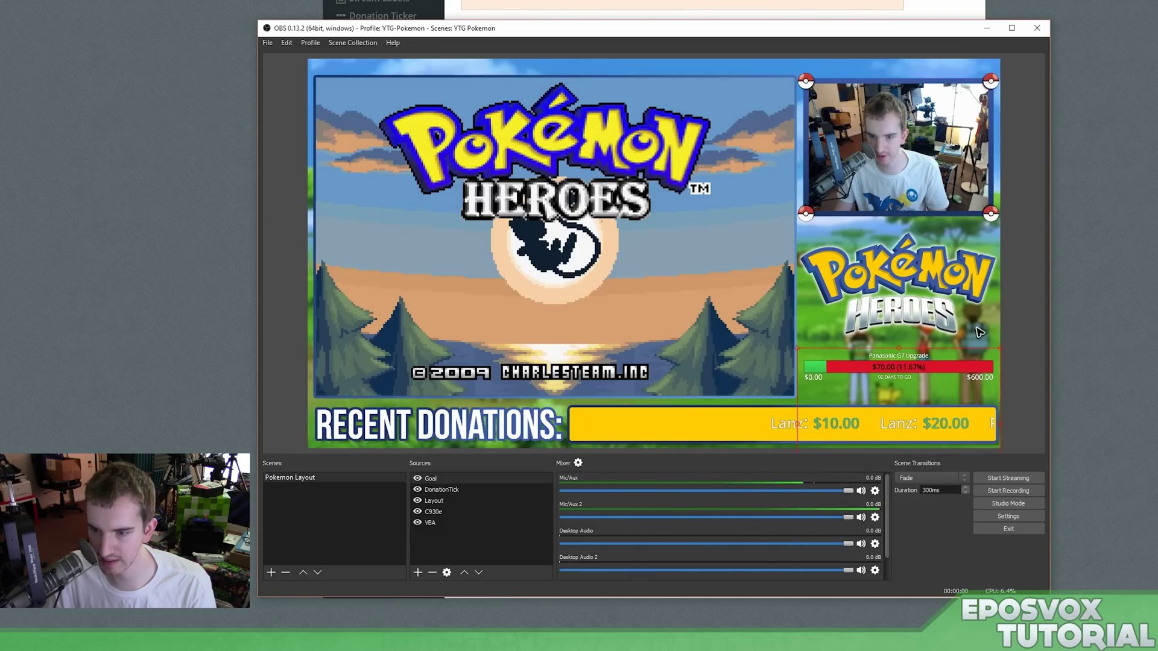
left_click(1019, 322)
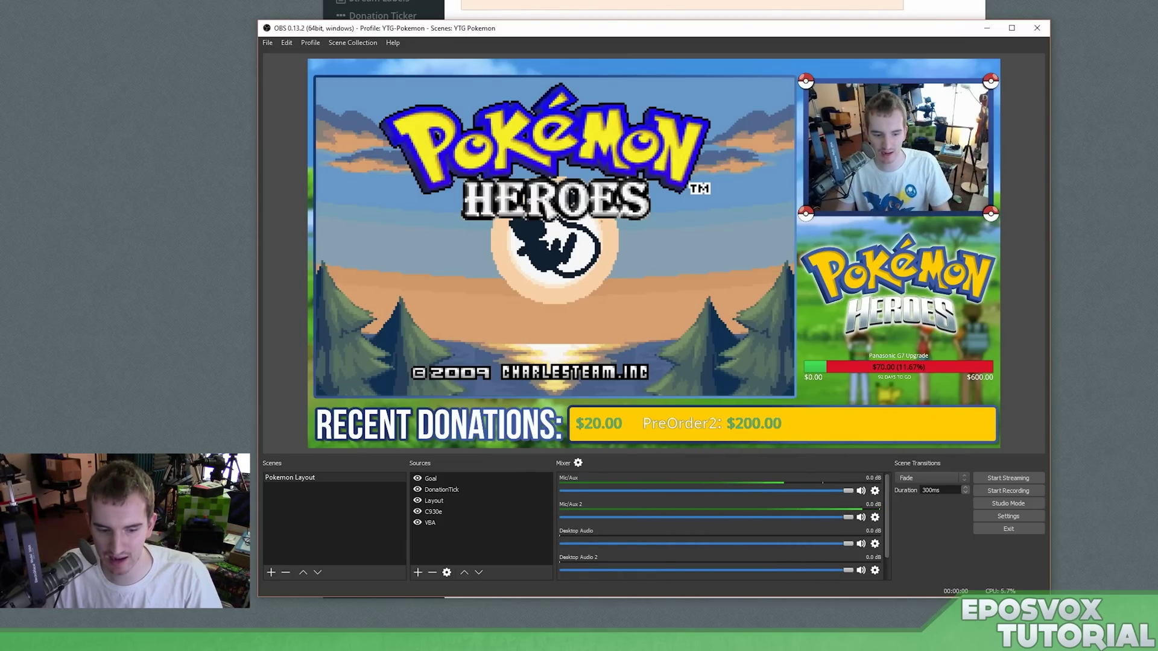
- Advance the VisualBoyAdvance game past its title screen to the internal battery message, then close the emulator window
key("alt+Tab")
key("Return")
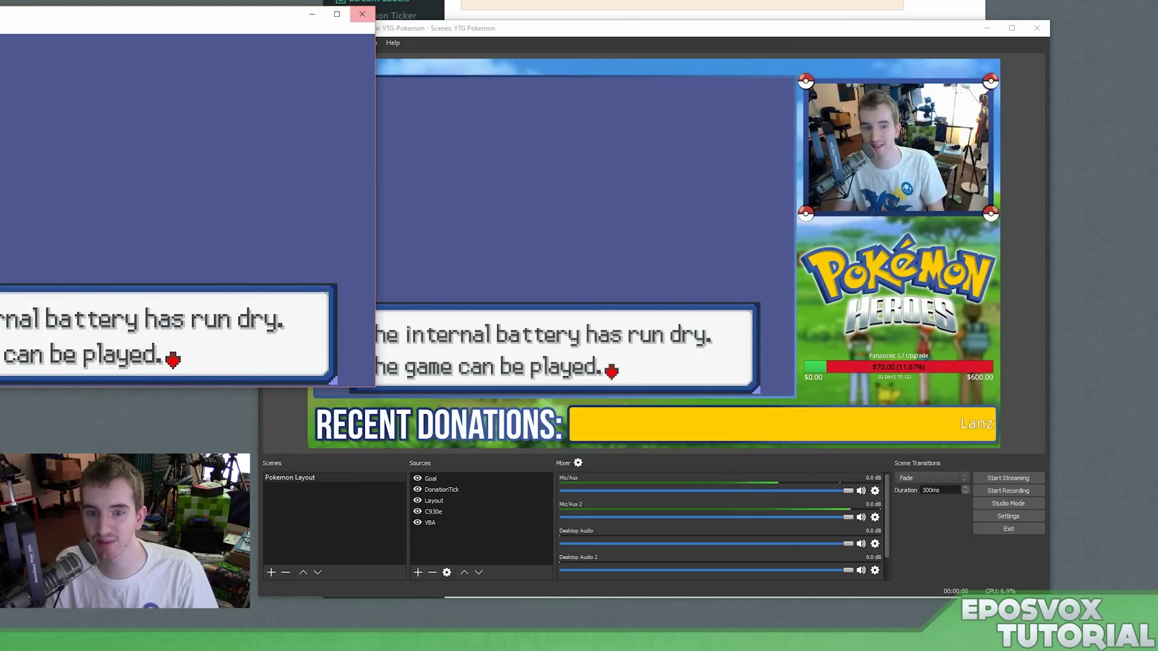
left_click(357, 12)
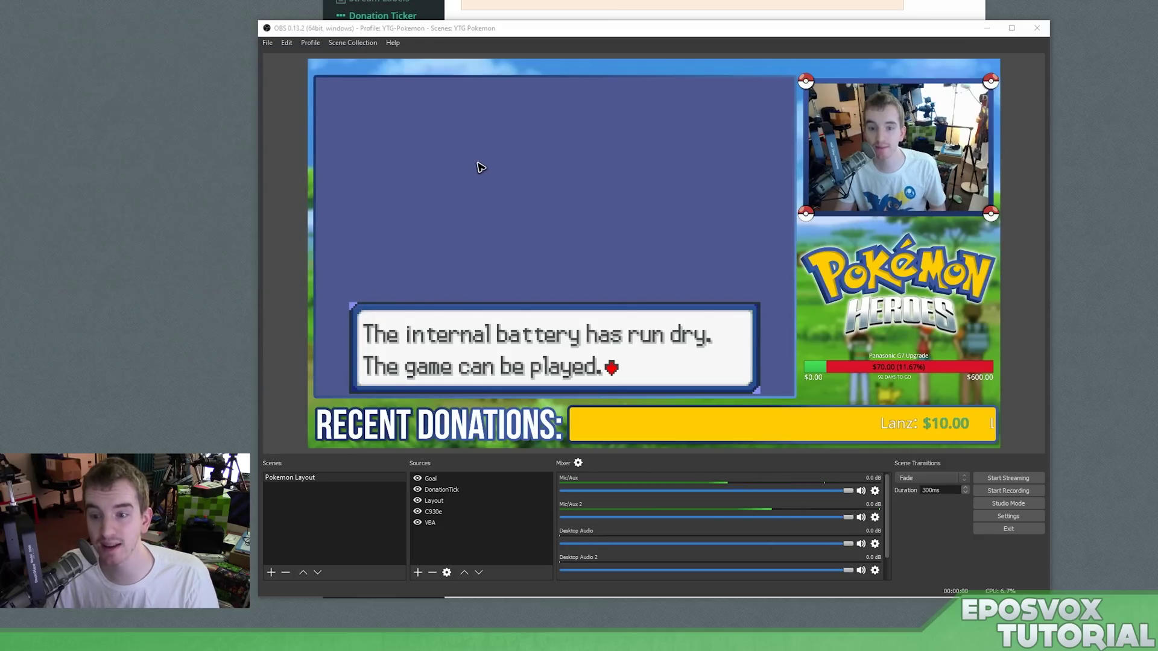